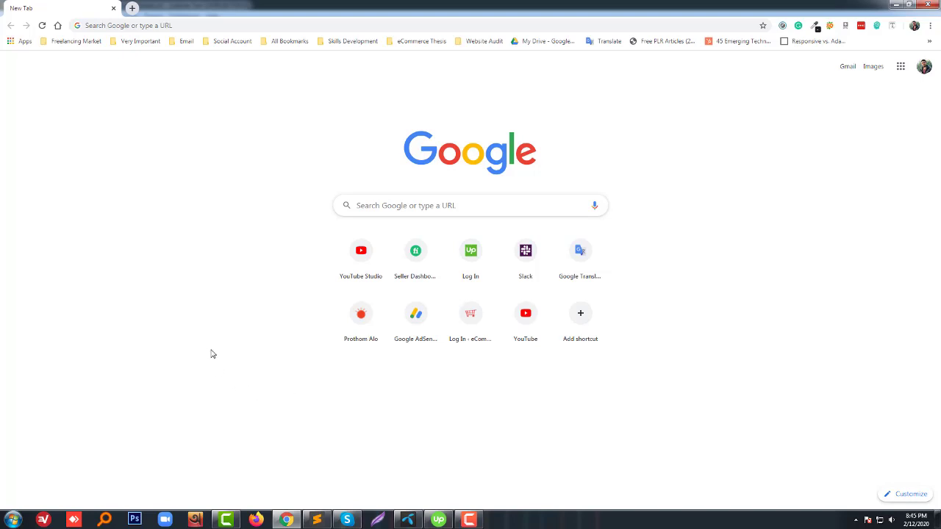
click(177, 26)
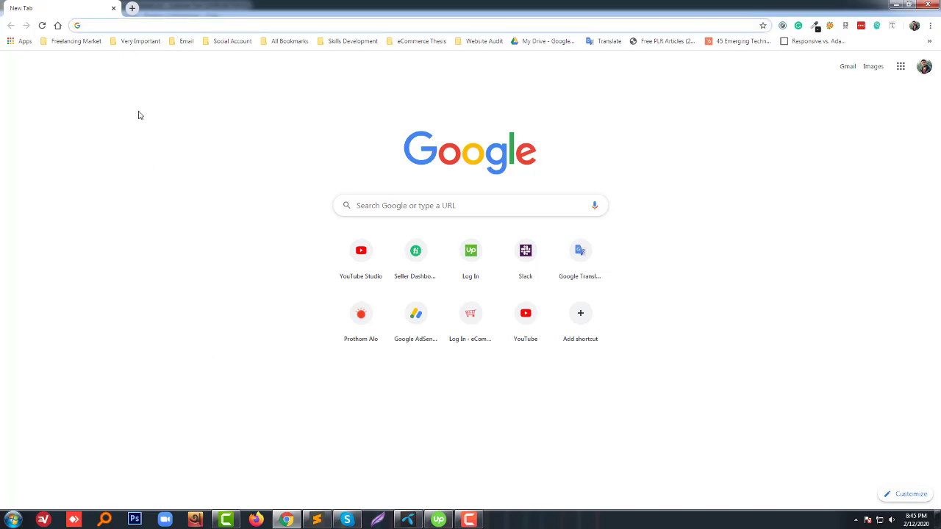
click(111, 173)
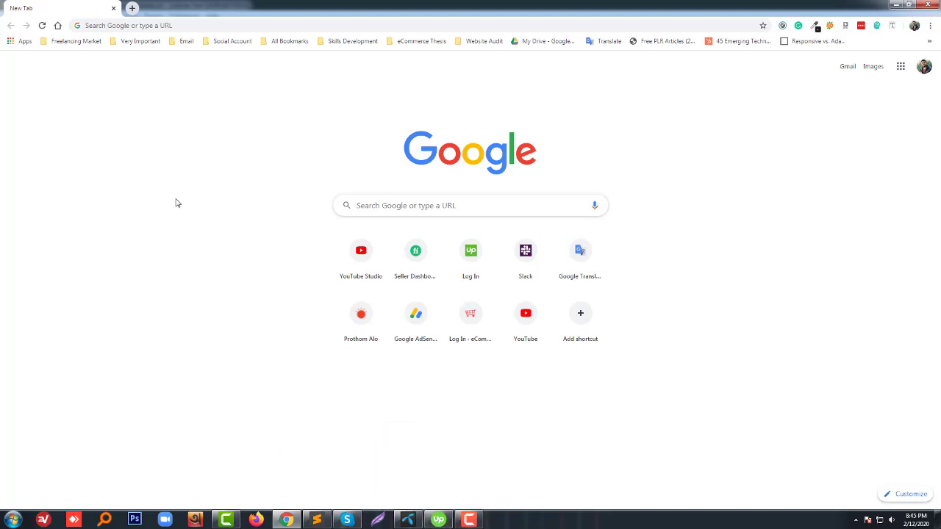
- Go to the WordPress admin dashboard at car.foysalitacademy.com/wp-admin/
click(124, 26)
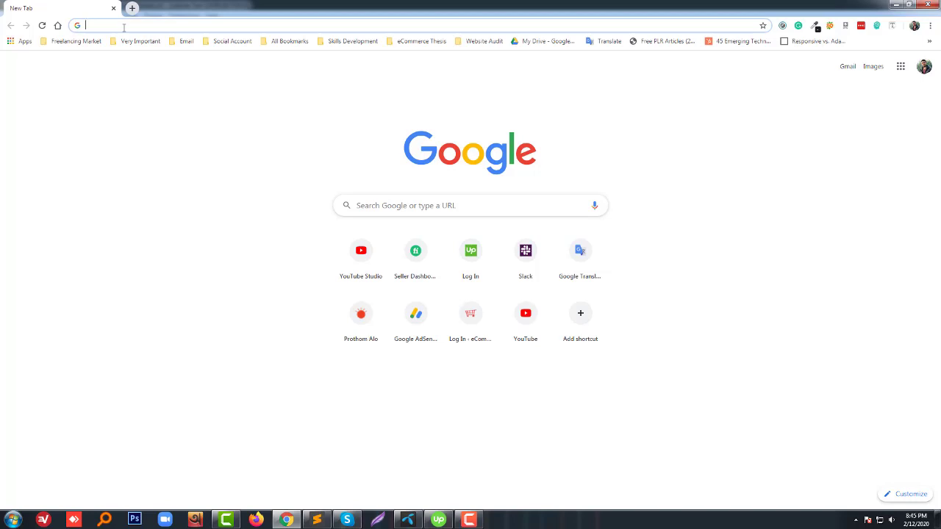
text(can)
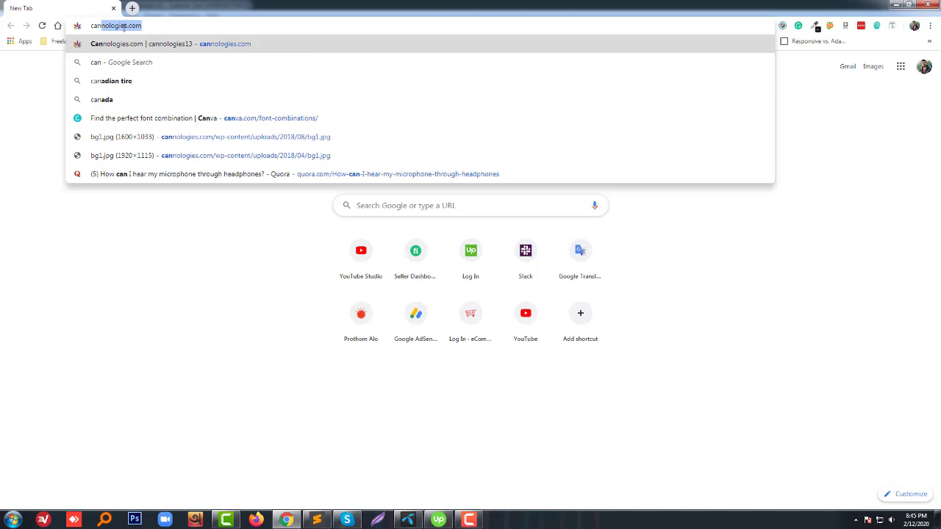
key(BackSpace)
key(BackSpace)
text(r)
key(Right)
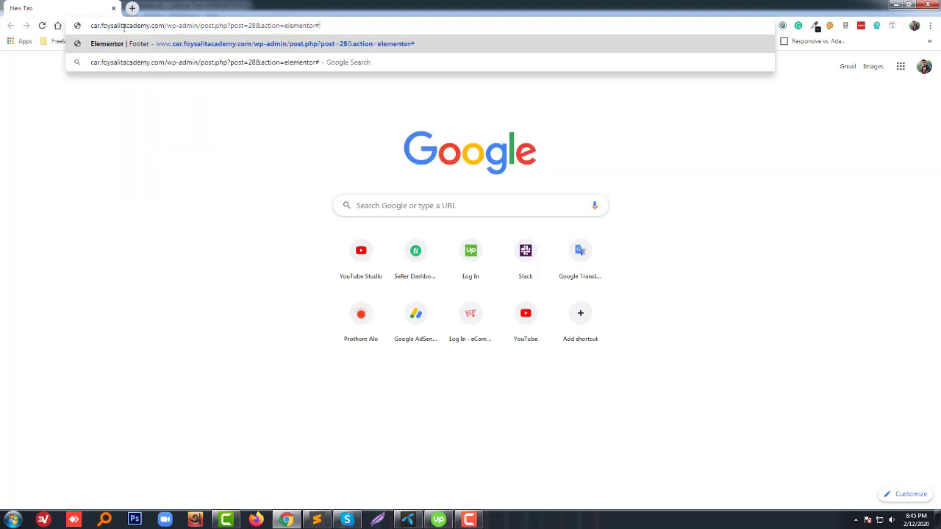
key(BackSpace)
key(BackSpace)
key(BackSpace)
key(BackSpace)
key(BackSpace)
key(BackSpace)
key(BackSpace)
key(BackSpace)
key(BackSpace)
key(BackSpace)
key(BackSpace)
key(BackSpace)
key(BackSpace)
key(BackSpace)
key(BackSpace)
key(BackSpace)
key(BackSpace)
key(BackSpace)
key(BackSpace)
key(BackSpace)
key(BackSpace)
key(BackSpace)
key(BackSpace)
key(BackSpace)
key(BackSpace)
key(BackSpace)
key(BackSpace)
key(BackSpace)
key(BackSpace)
key(BackSpace)
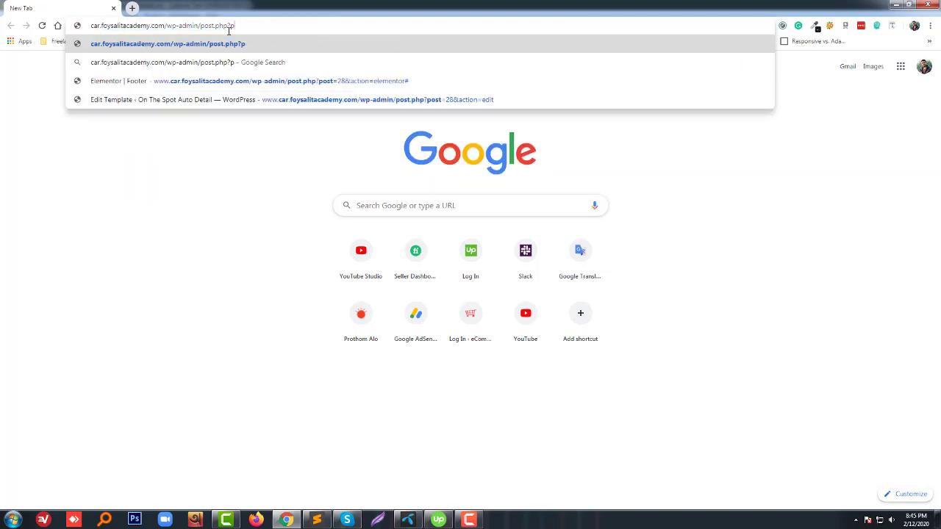
key(BackSpace)
key(BackSpace)
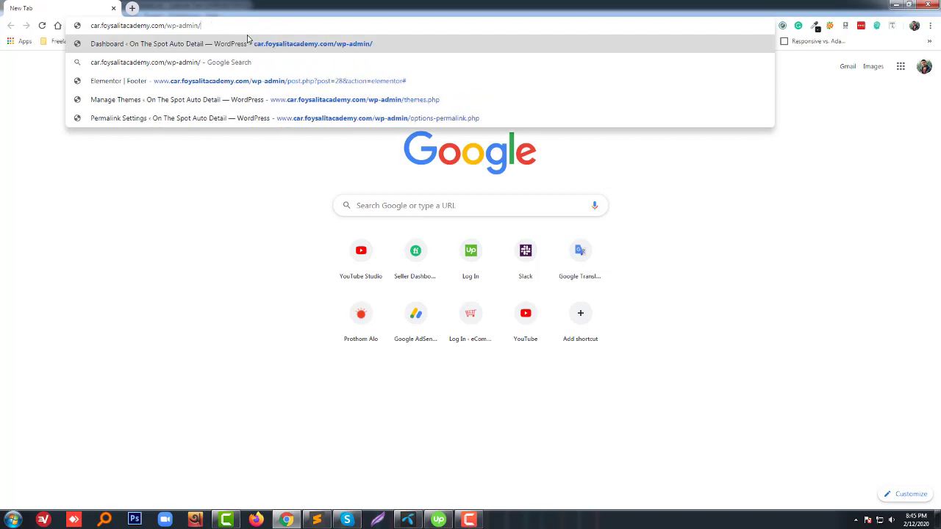
key(Return)
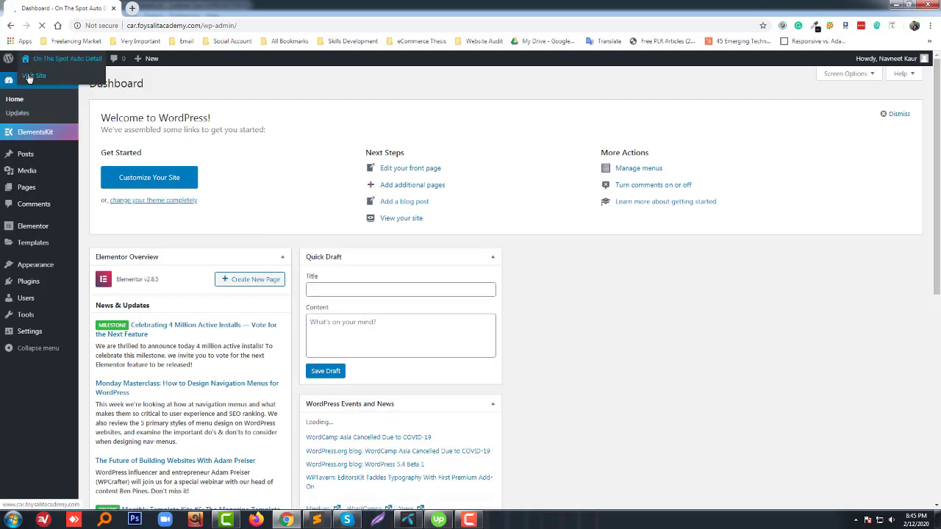
- Open the On The Spot Auto Detail live site in a new tab and switch to it
middle_click(66, 58)
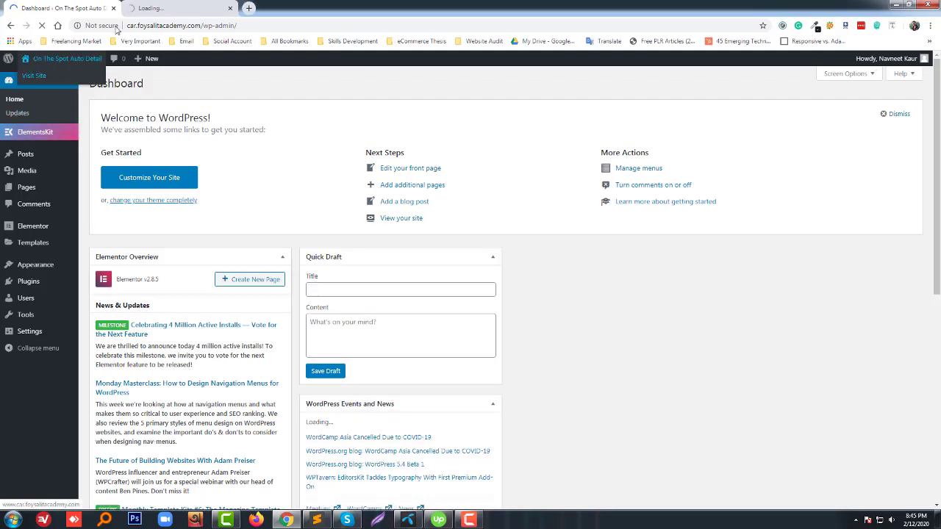
click(150, 8)
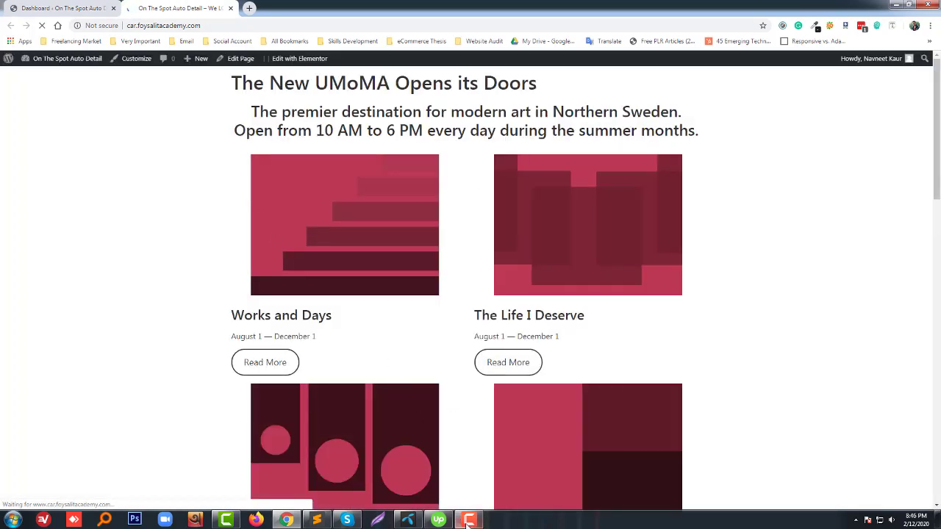
click(471, 522)
click(471, 522)
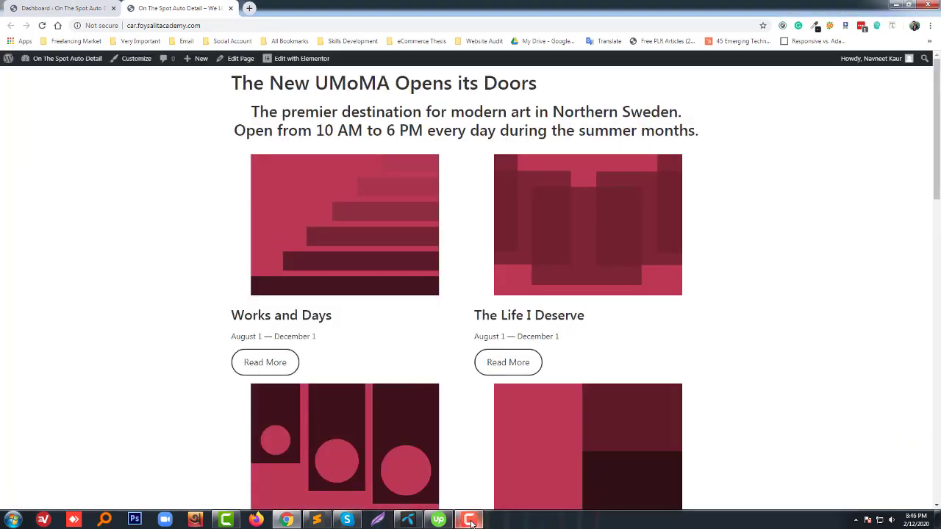
click(471, 522)
click(471, 522)
- Return to the WordPress dashboard and open the list of installed plugins
key(ctrl+shift+Tab)
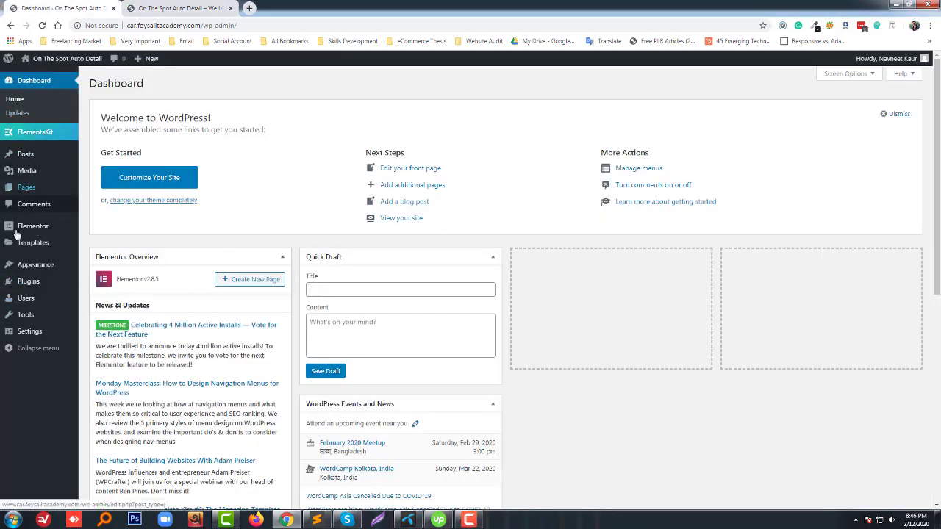
mouse_move(24, 241)
mouse_move(44, 282)
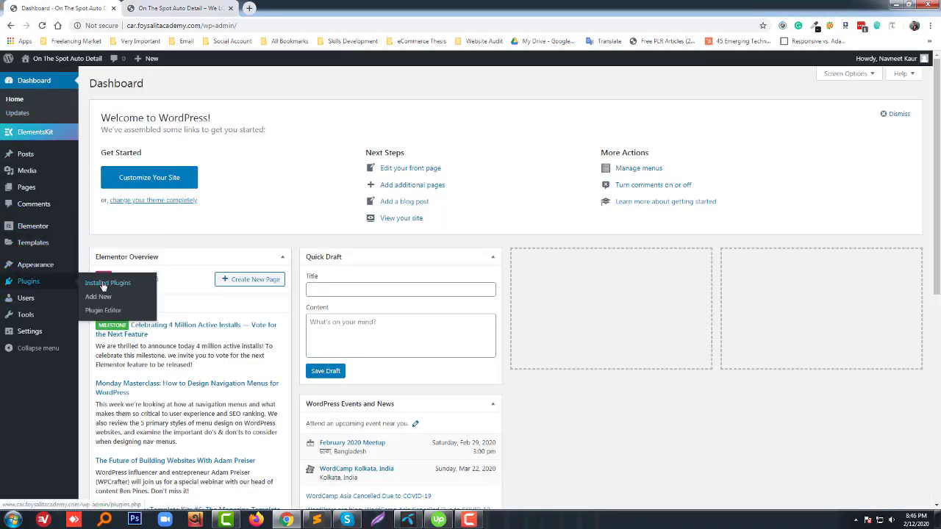
click(103, 285)
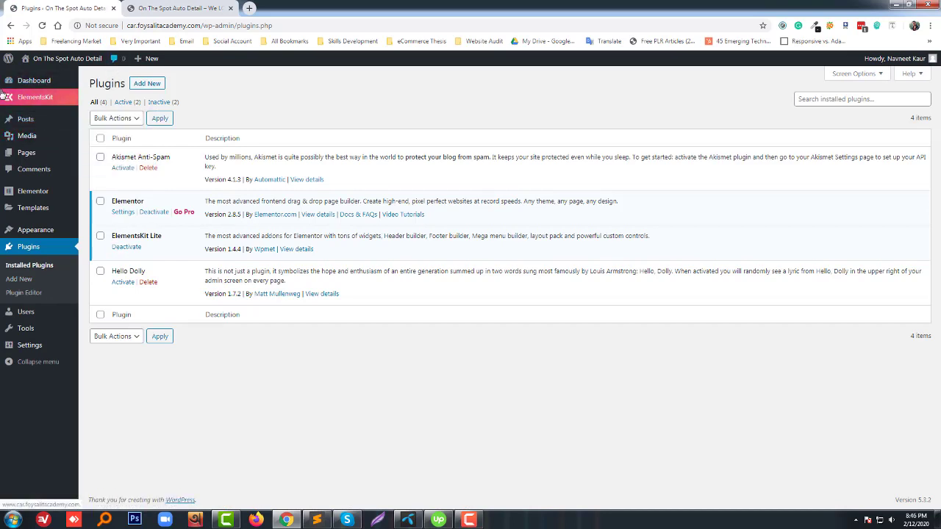
- View the ElementsKit Lite plugin's details, look through its screenshots, and close the details window
mouse_move(2, 99)
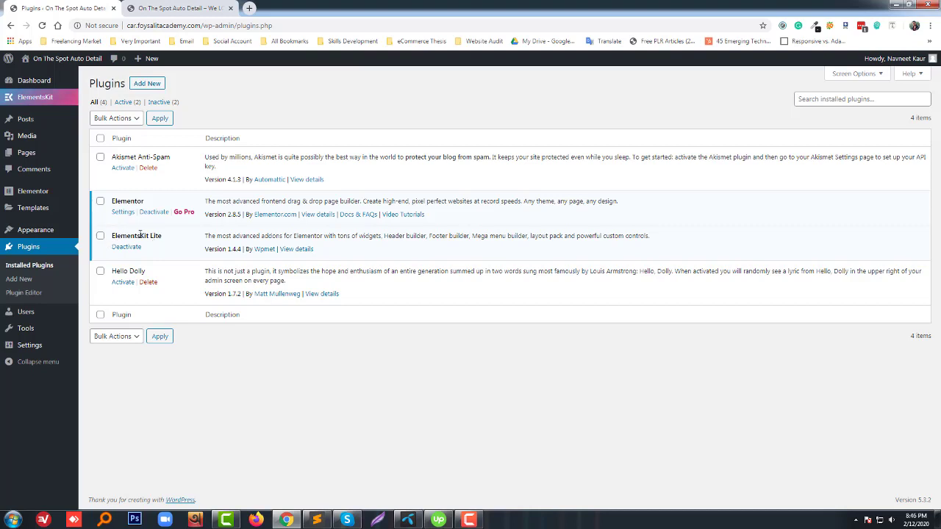
click(290, 251)
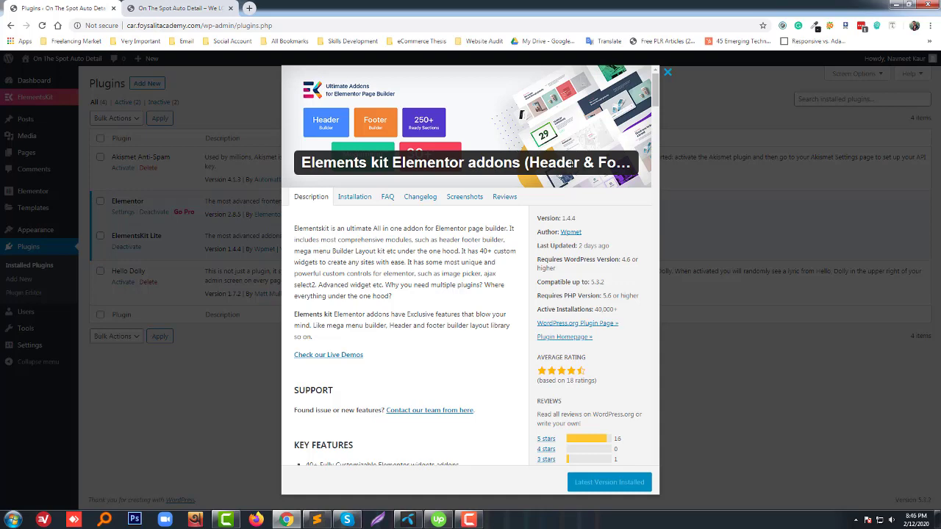
click(465, 196)
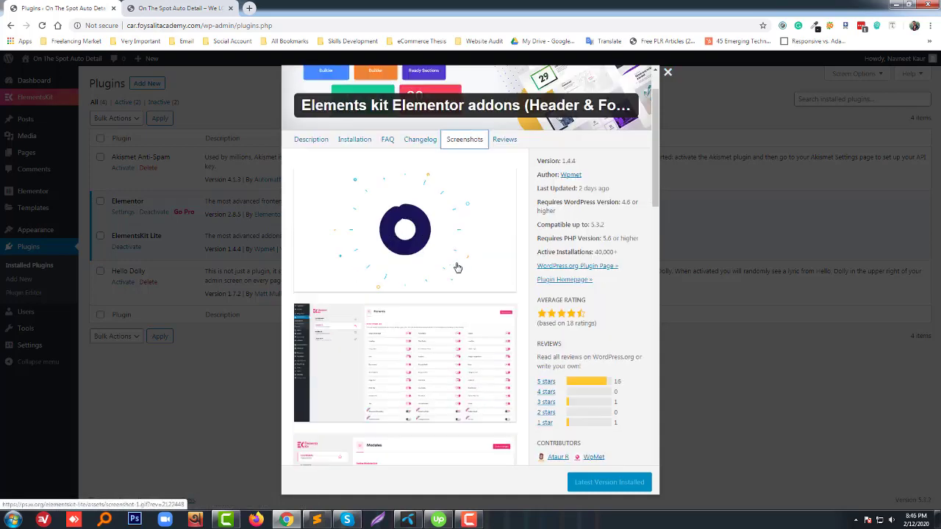
scroll(456, 272, down, 3)
scroll(475, 290, down, 7)
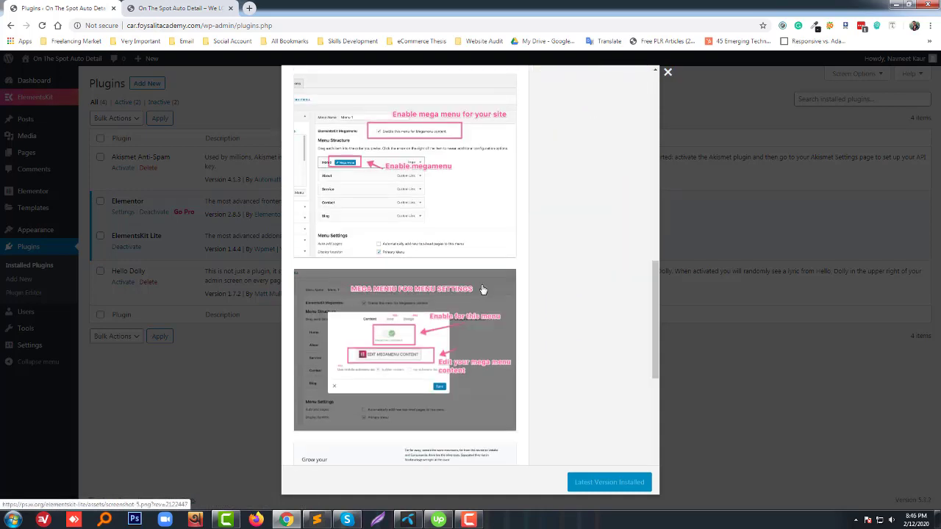
scroll(483, 290, down, 5)
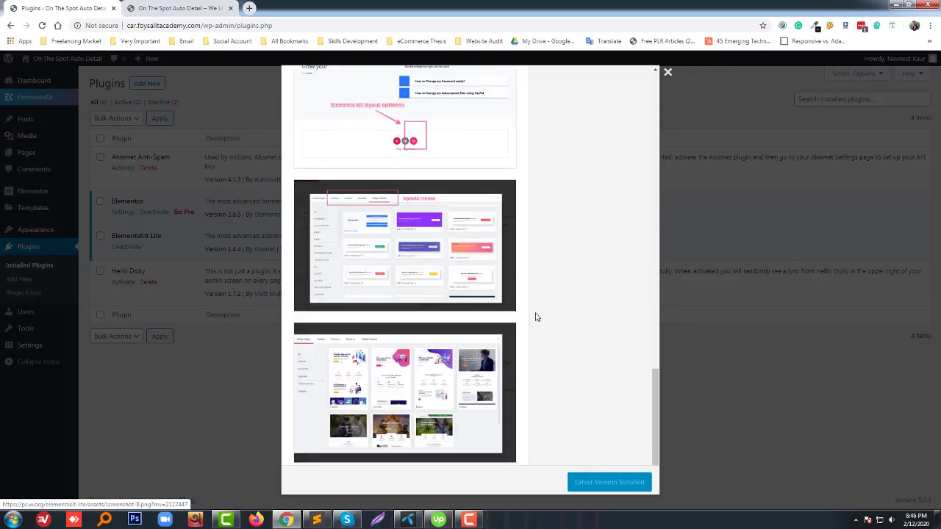
click(741, 417)
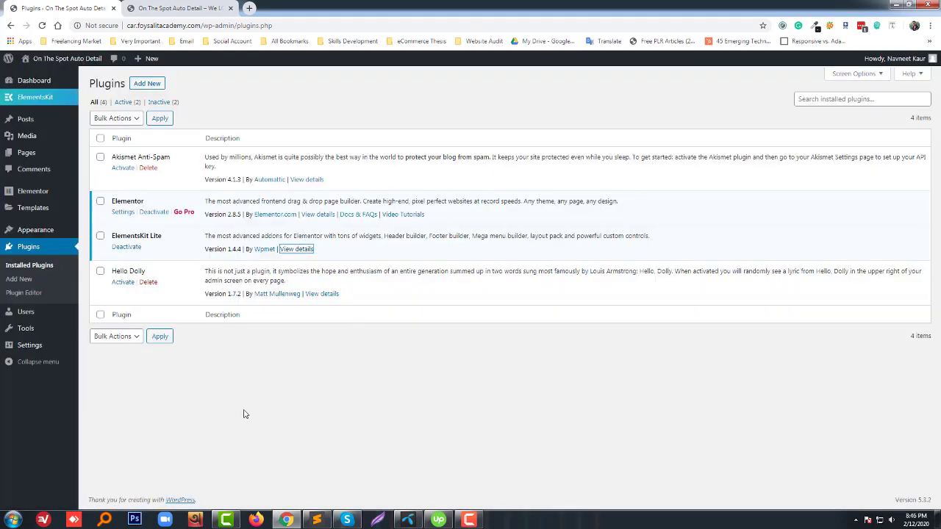
click(245, 414)
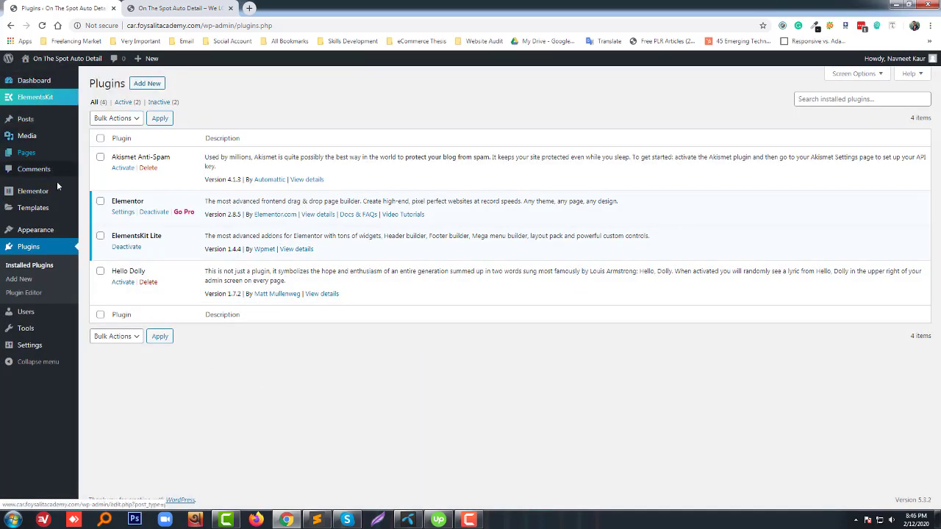
click(176, 8)
click(85, 6)
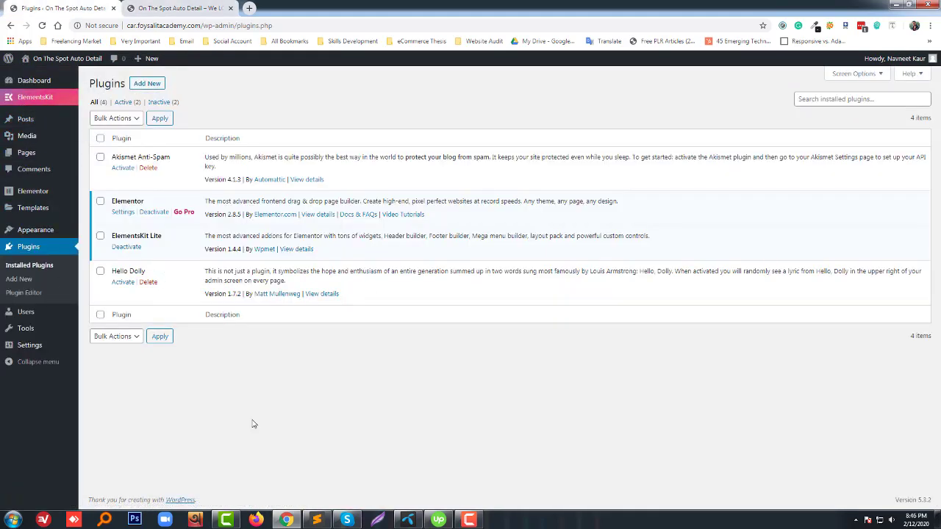
- Copy the motor.stockware.ru link from Project Details.txt in Sublime Text and open it in a new Chrome tab
click(318, 520)
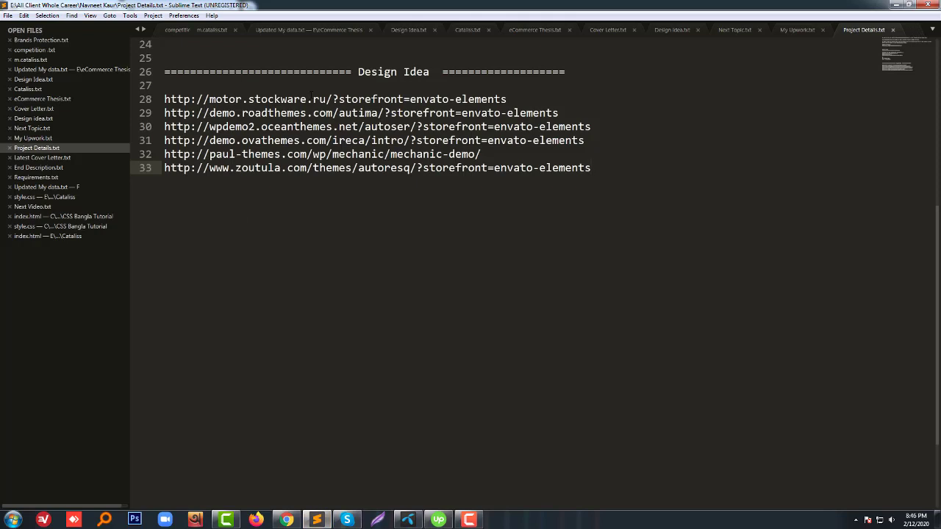
drag(507, 98, 164, 98)
key(ctrl+c)
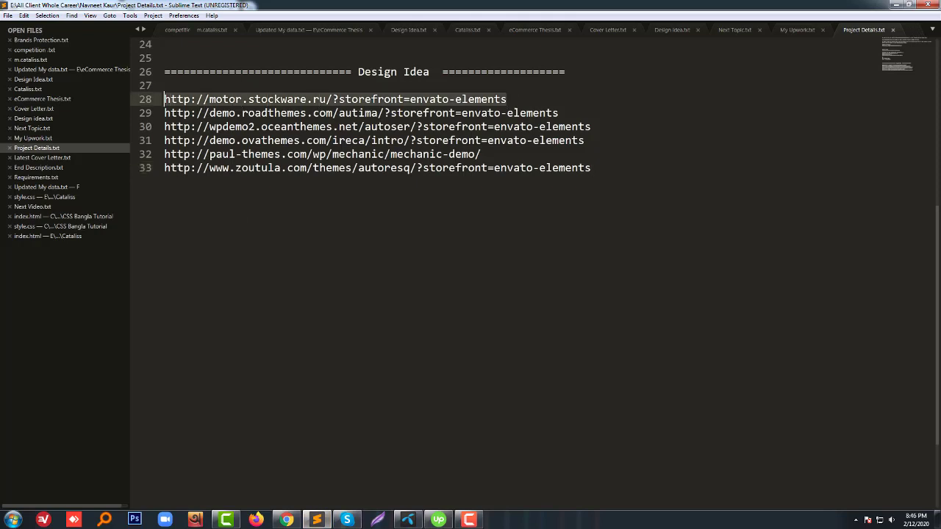
click(287, 520)
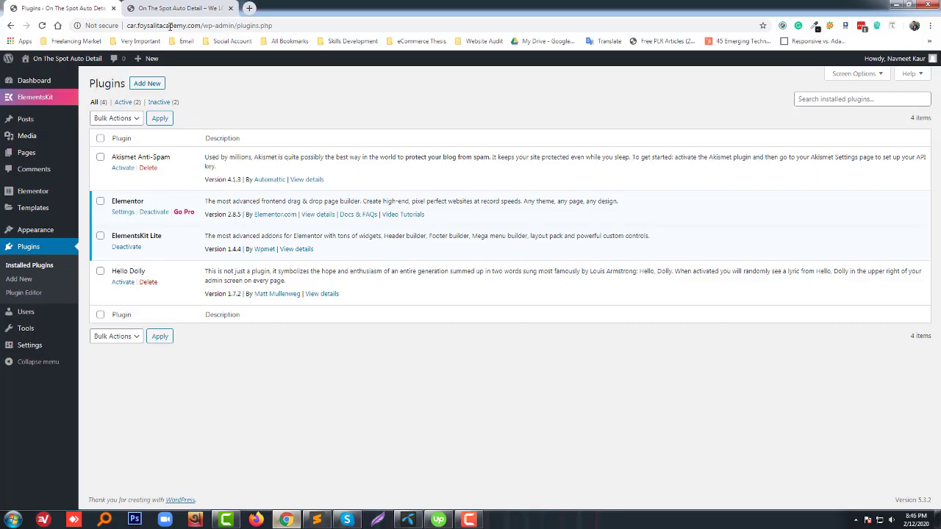
click(249, 8)
key(ctrl+v)
key(Return)
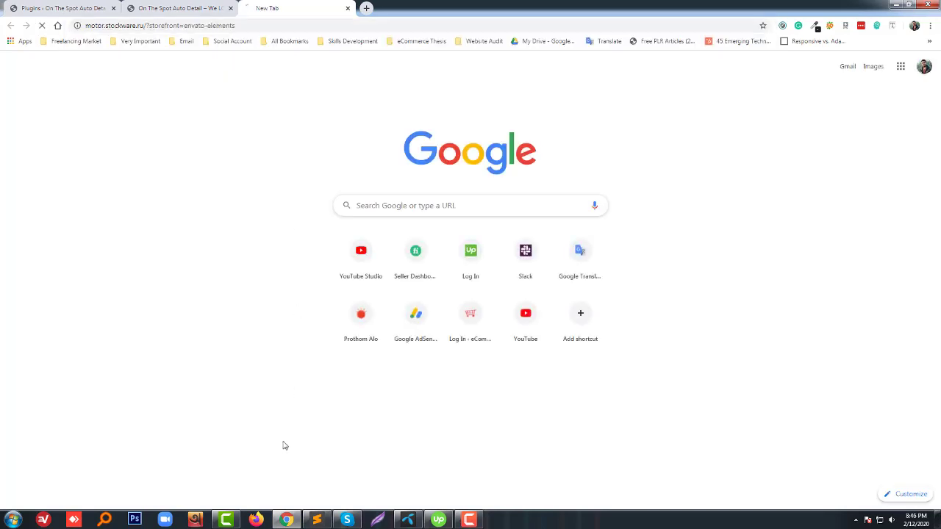
- Copy the demo.roadthemes.com/autima link from the Design Idea list in Sublime Text and load it in a new Chrome tab
click(324, 520)
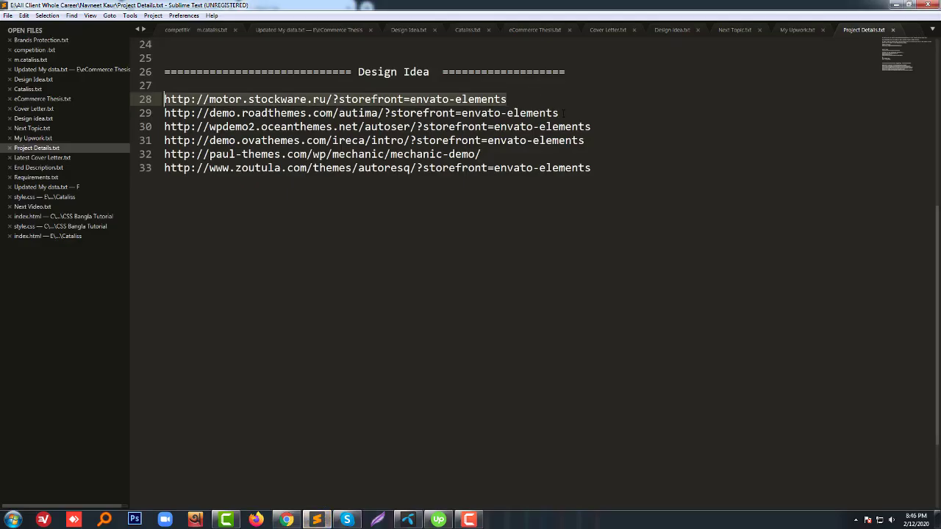
key(Down)
key(End)
key(shift+Home)
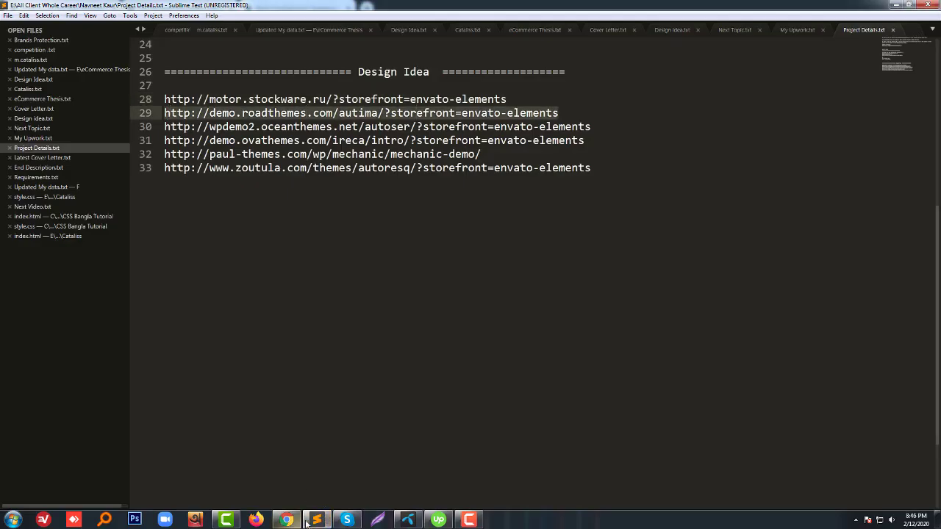
key(ctrl+c)
click(307, 523)
key(ctrl+t)
key(ctrl+v)
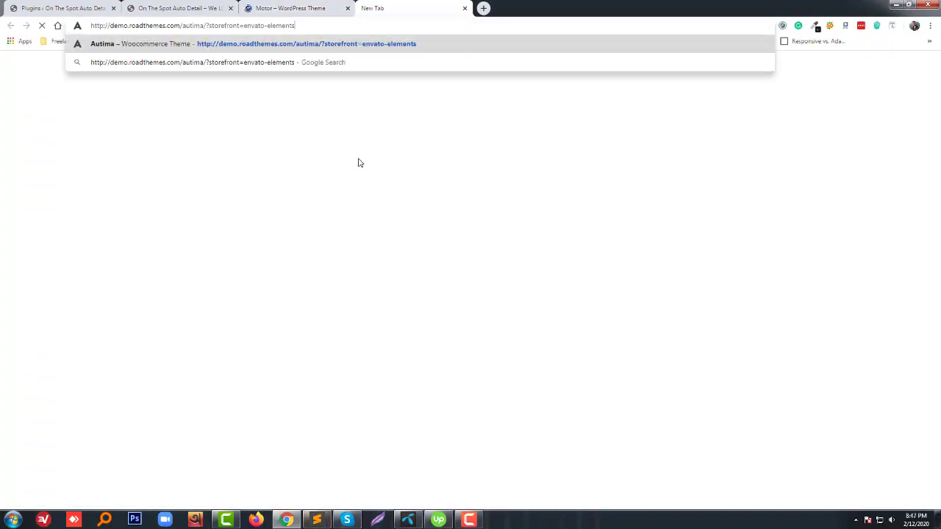
key(Return)
- Copy the wpdemo2.oceanthemes.net/autoser link from the Sublime Text list and load it in another new Chrome tab
click(317, 520)
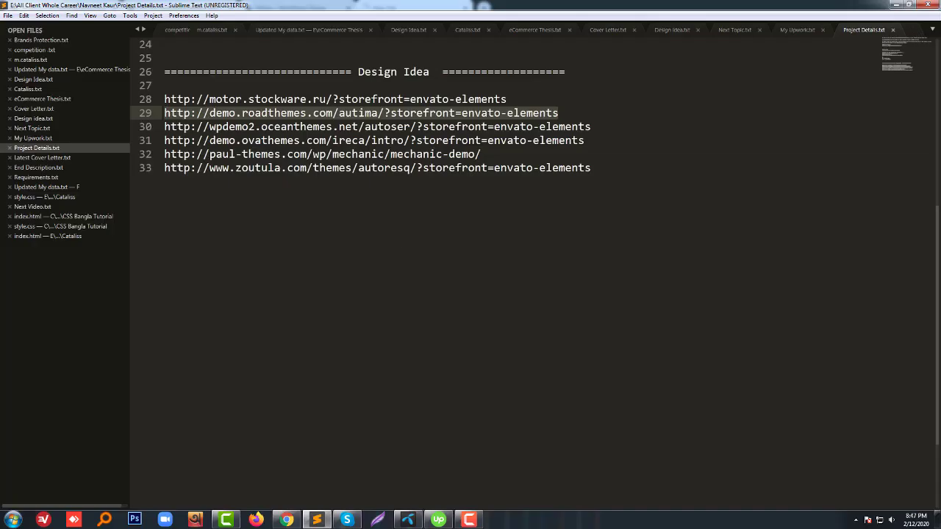
key(Down)
key(End)
key(shift+Home)
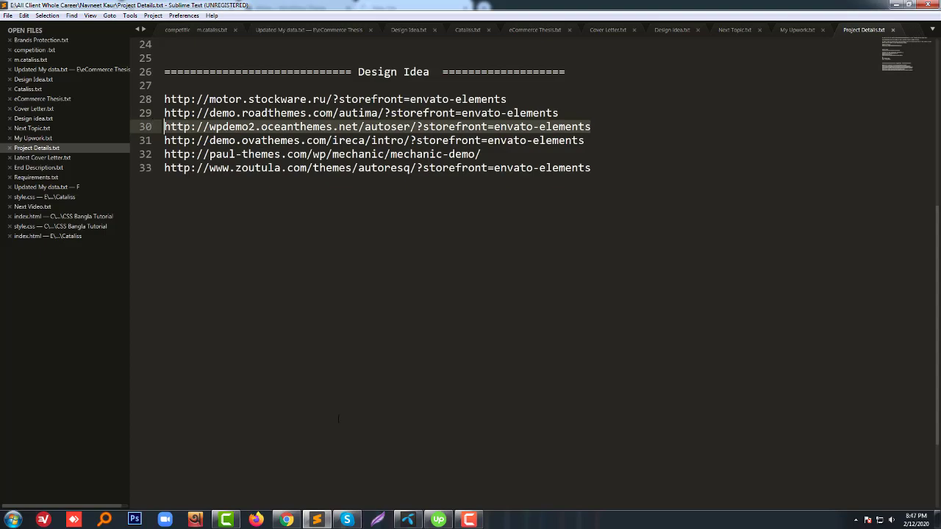
key(ctrl+c)
click(317, 520)
key(ctrl+t)
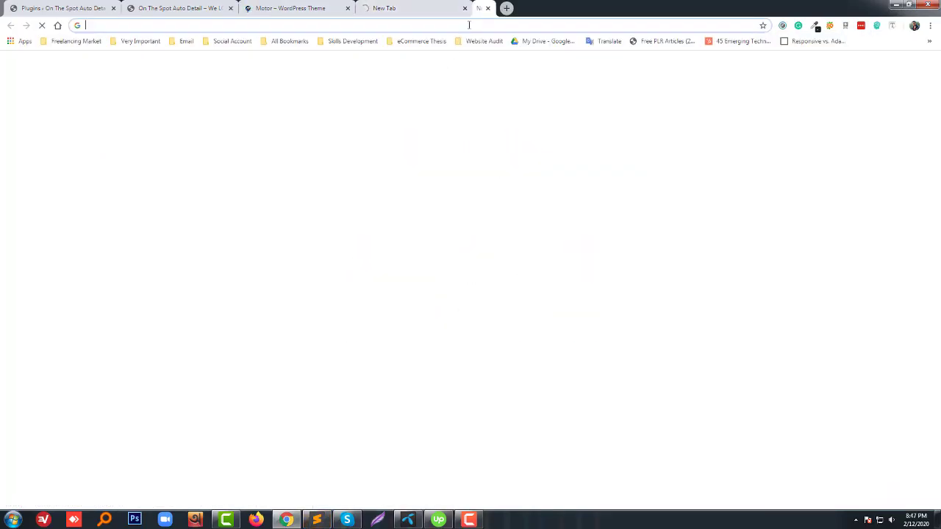
key(ctrl+v)
key(Return)
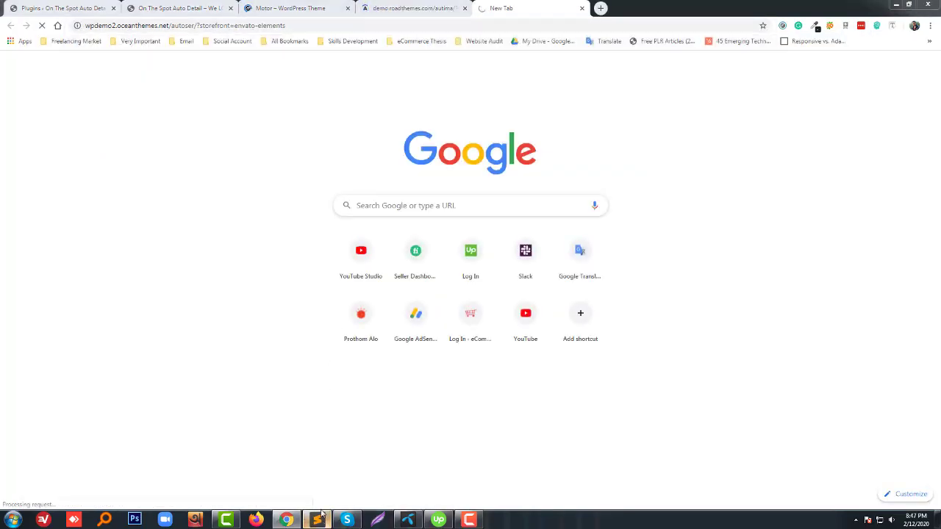
- Copy the demo.ovathemes.com/ireca/intro link from the Sublime Text list and load it in a new Chrome tab
click(317, 519)
drag(588, 147, 164, 126)
click(175, 127)
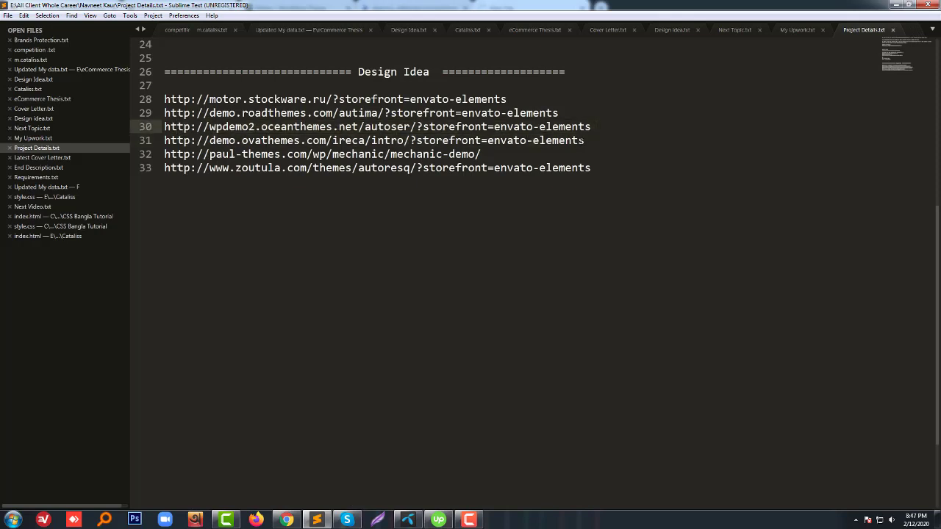
drag(585, 141, 161, 141)
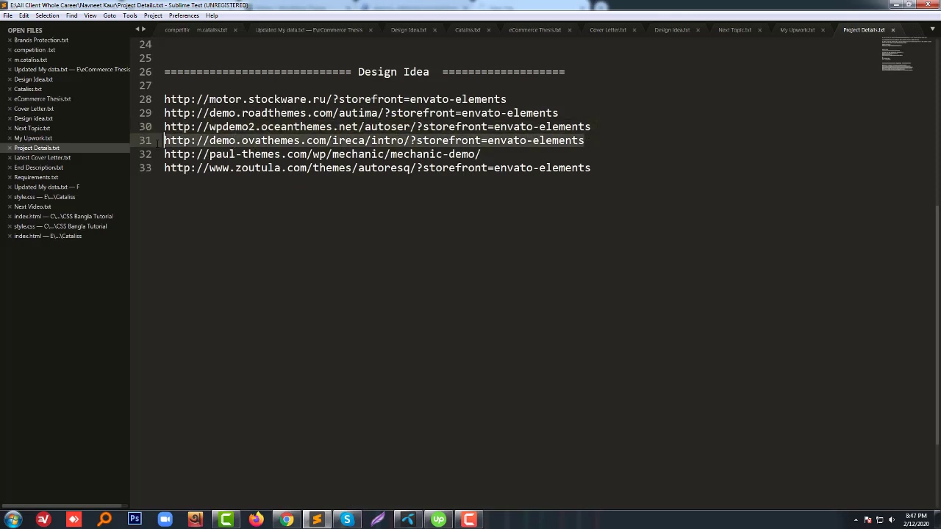
click(287, 520)
key(ctrl+t)
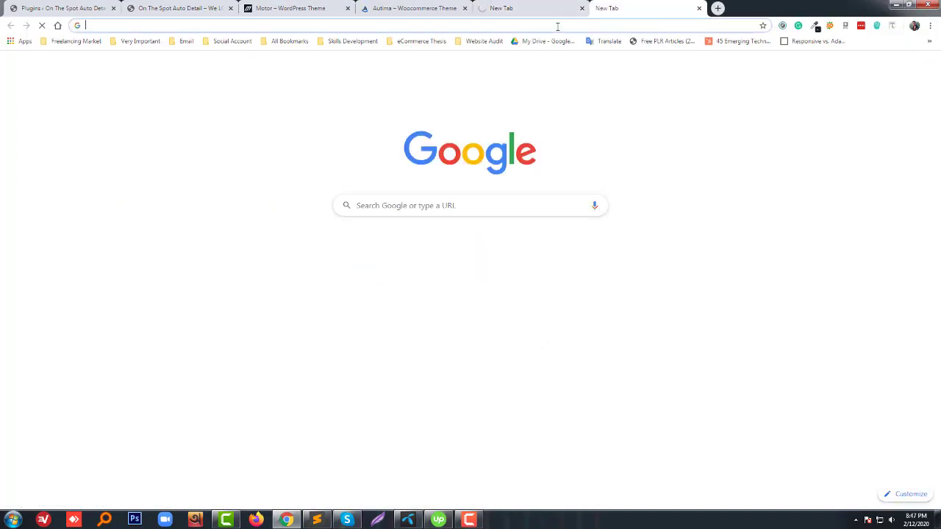
key(ctrl+v)
key(Return)
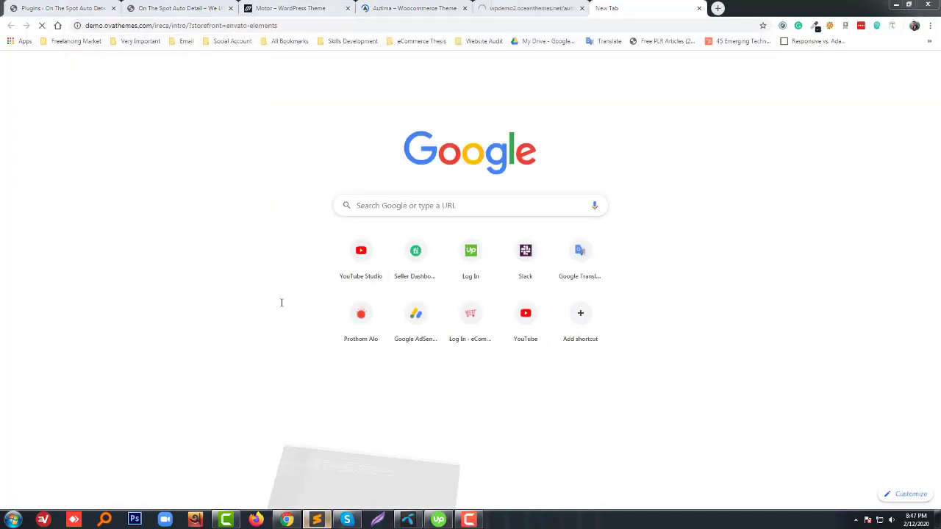
- Copy the paul-themes.com/wp/mechanic/mechanic-demo link from Project Details.txt in Sublime Text and open it in a new Chrome tab
click(316, 520)
click(592, 167)
drag(481, 154, 164, 154)
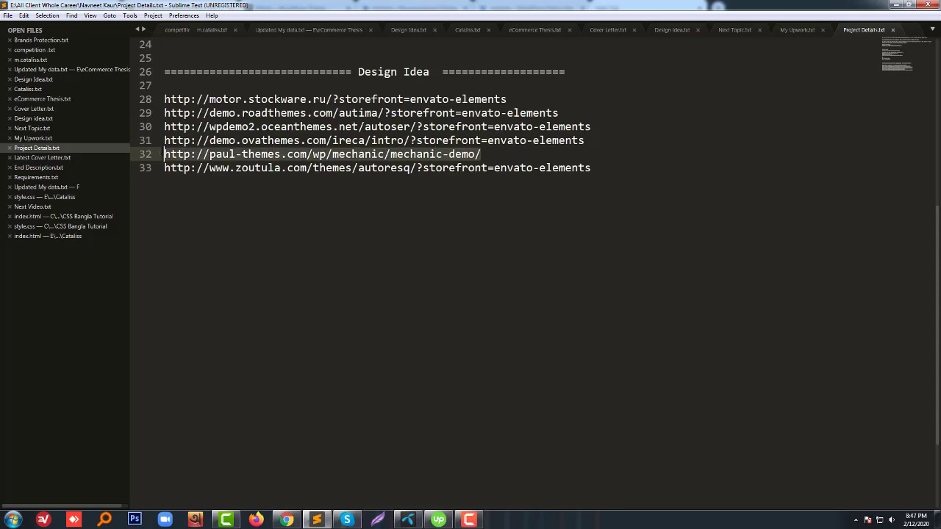
key(ctrl+c)
click(287, 520)
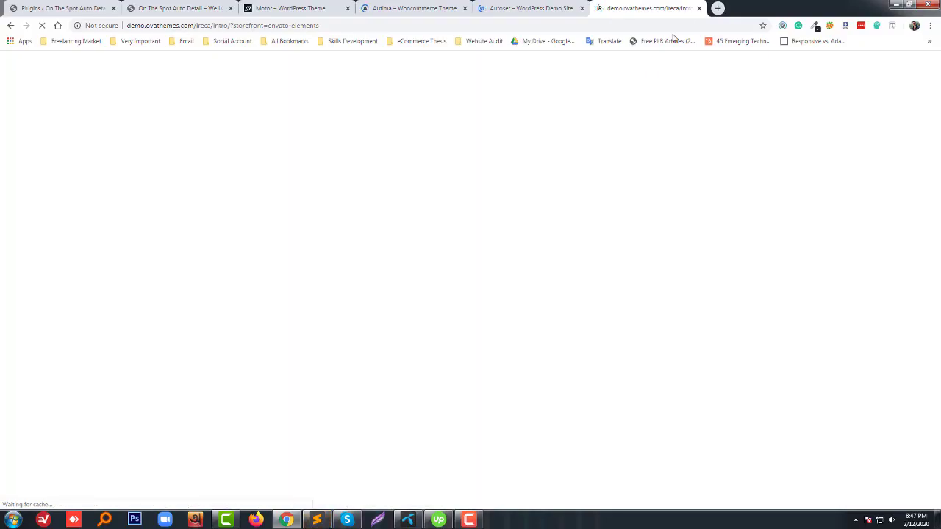
key(ctrl+t)
key(ctrl+v)
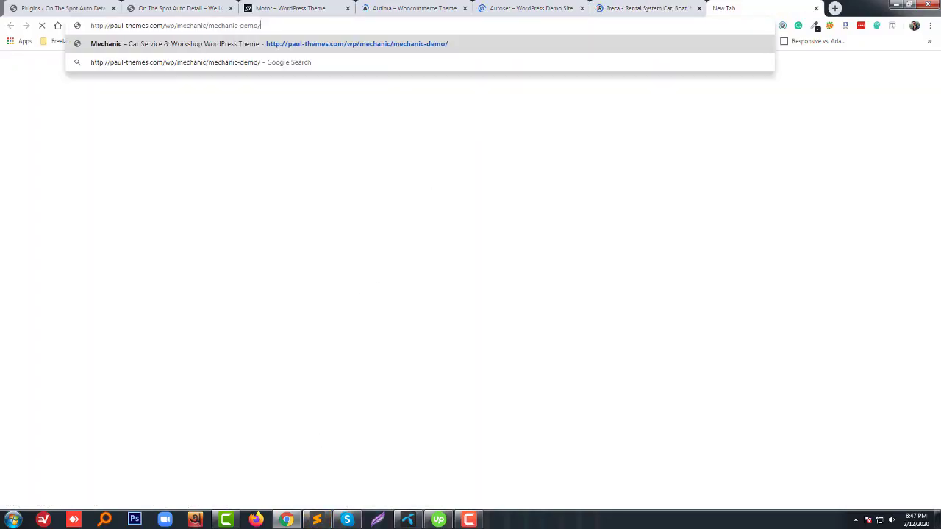
key(Return)
key(alt+Tab)
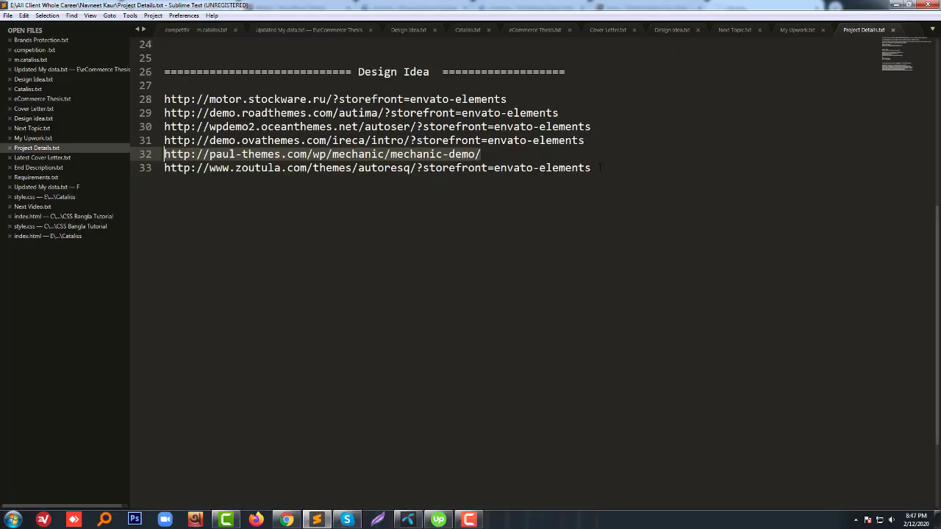
drag(600, 168, 163, 168)
key(alt+Tab)
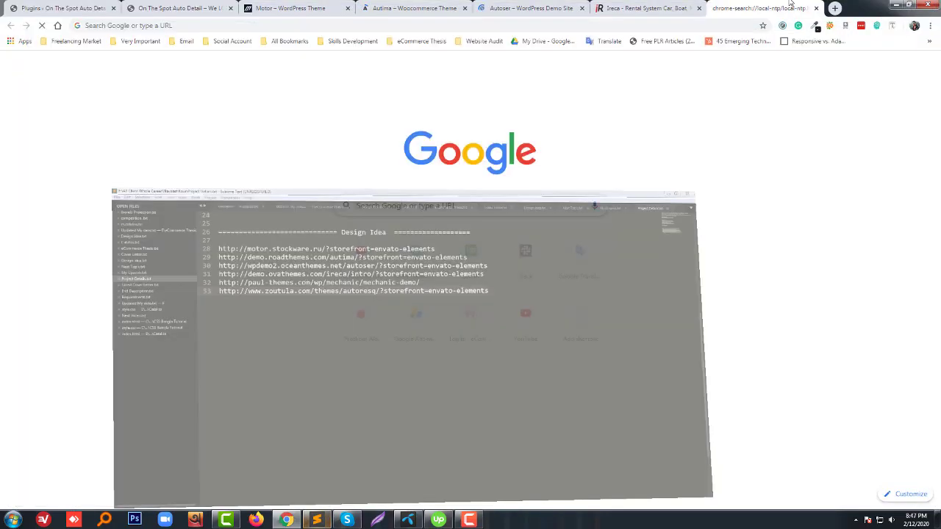
key(ctrl+t)
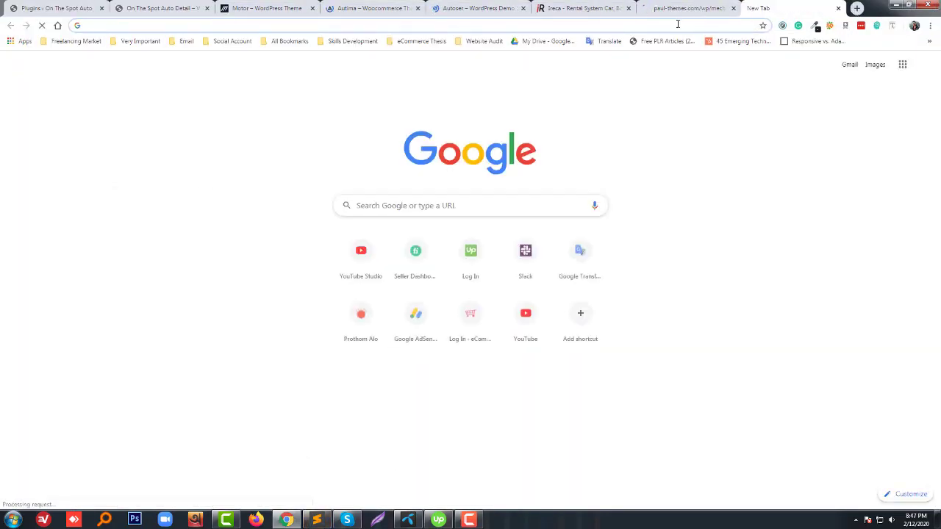
key(ctrl+v)
key(Return)
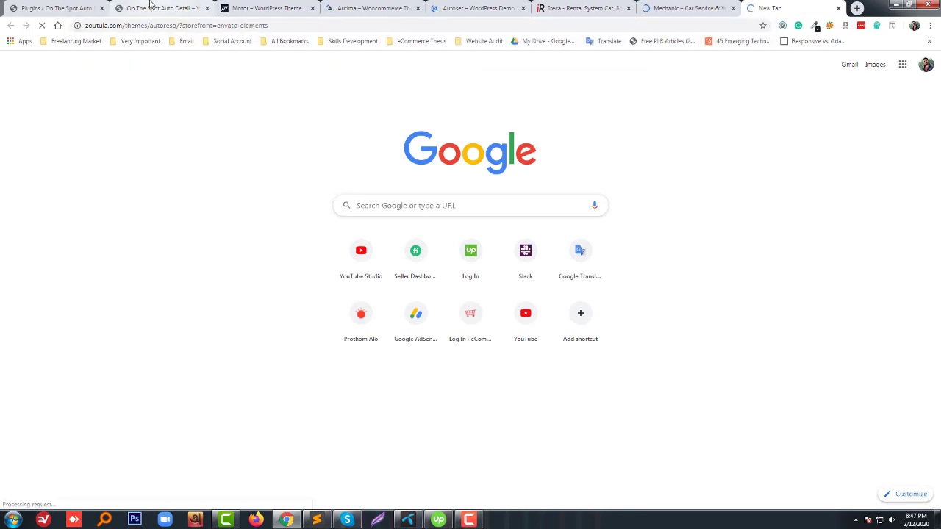
- View the site's current home page and the Motor, Autima, Autoser and Ireca demos, and close the Ireca tab
click(150, 5)
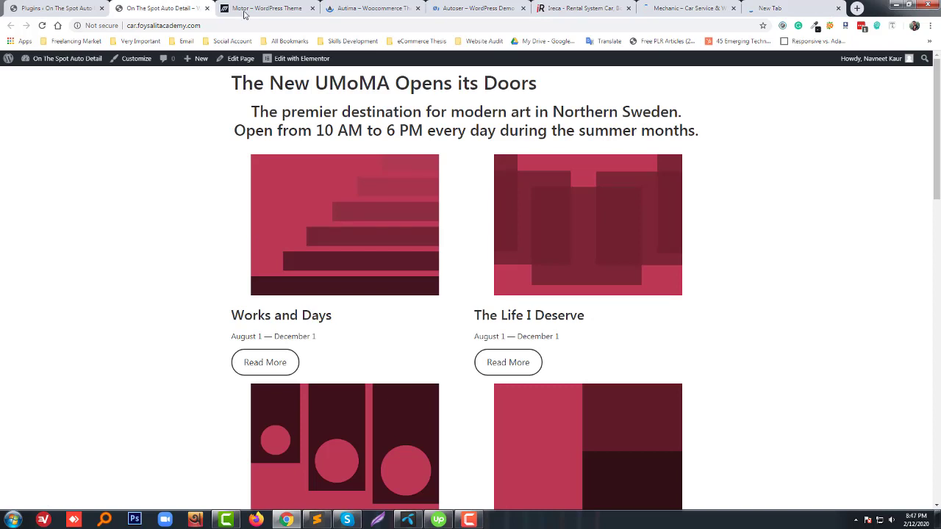
click(250, 10)
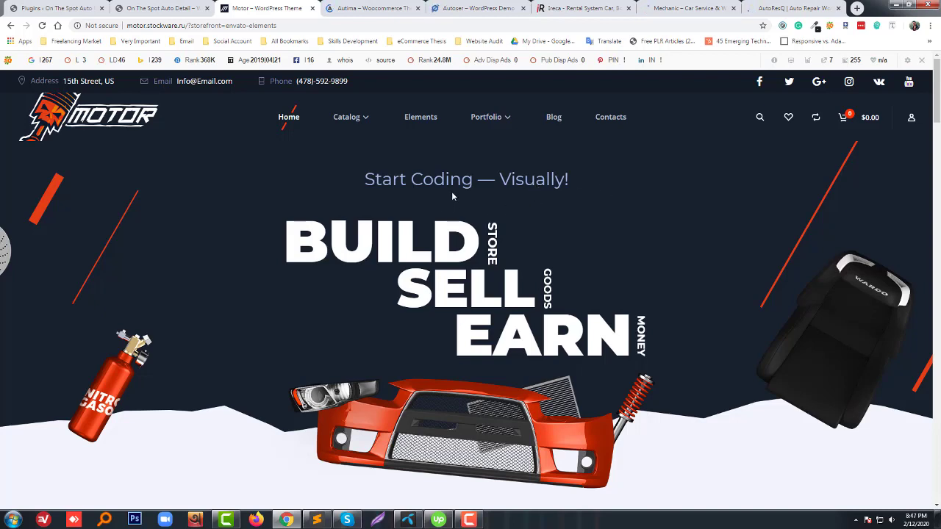
click(374, 9)
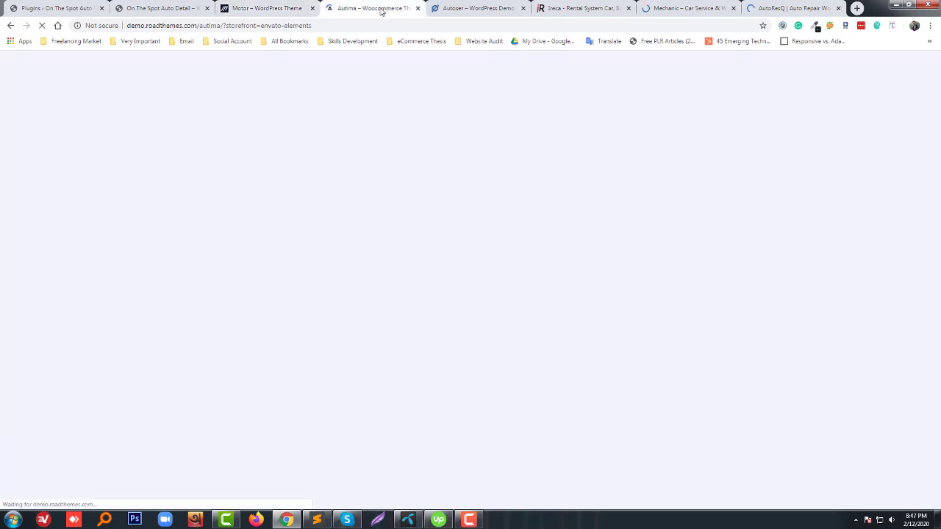
click(471, 7)
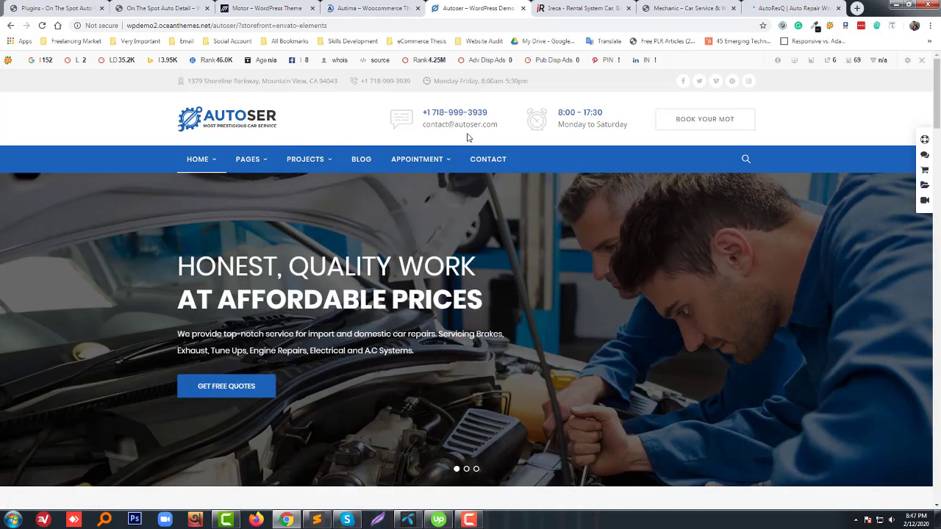
click(585, 8)
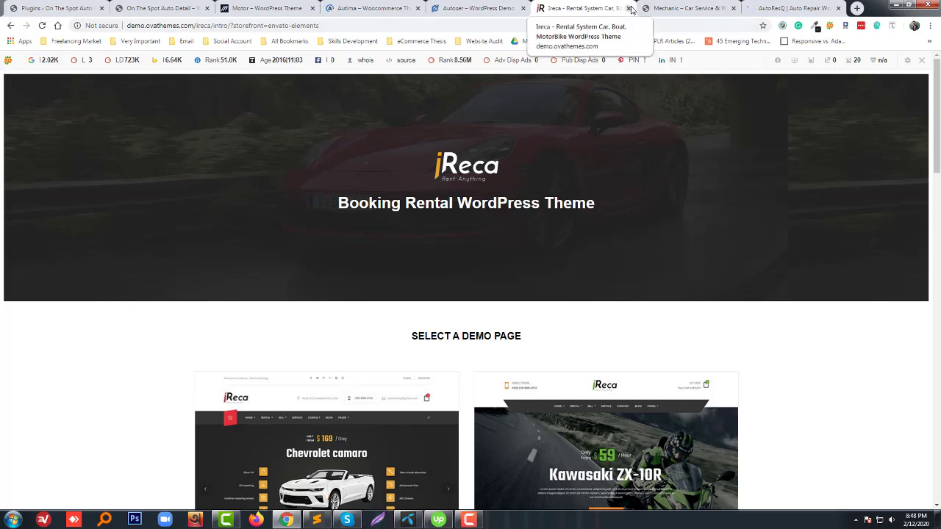
click(630, 8)
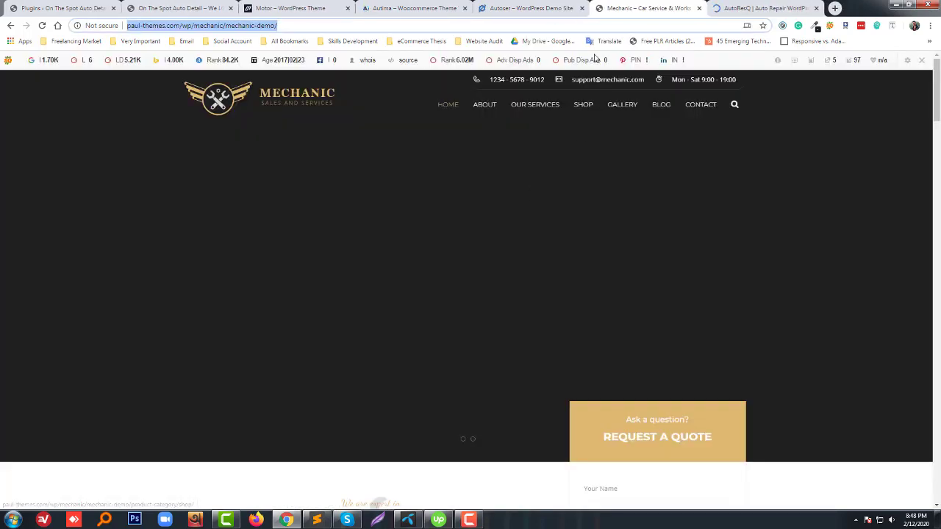
- Compare the header designs of the remaining AutoResQ, Mechanic, Autoser, Motor and Autima demos
click(746, 9)
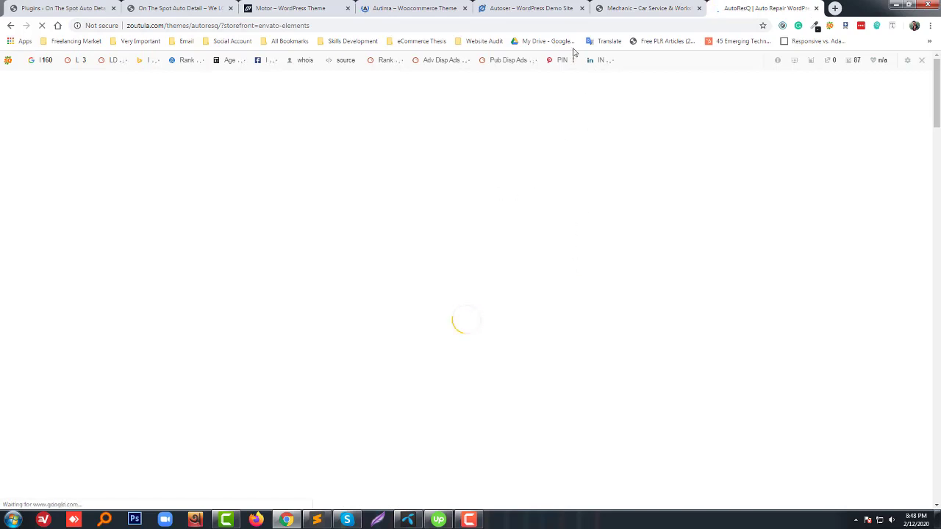
click(630, 7)
click(512, 8)
mouse_move(435, 166)
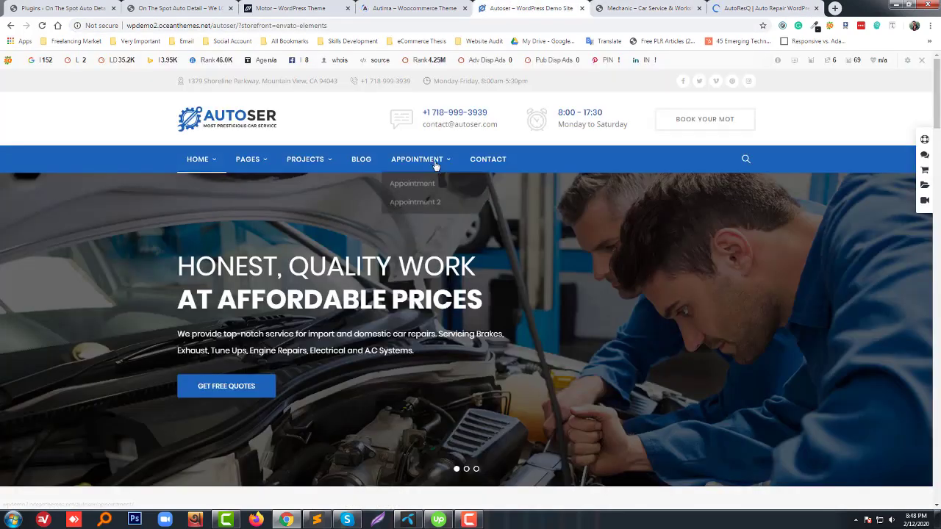
click(389, 8)
click(294, 8)
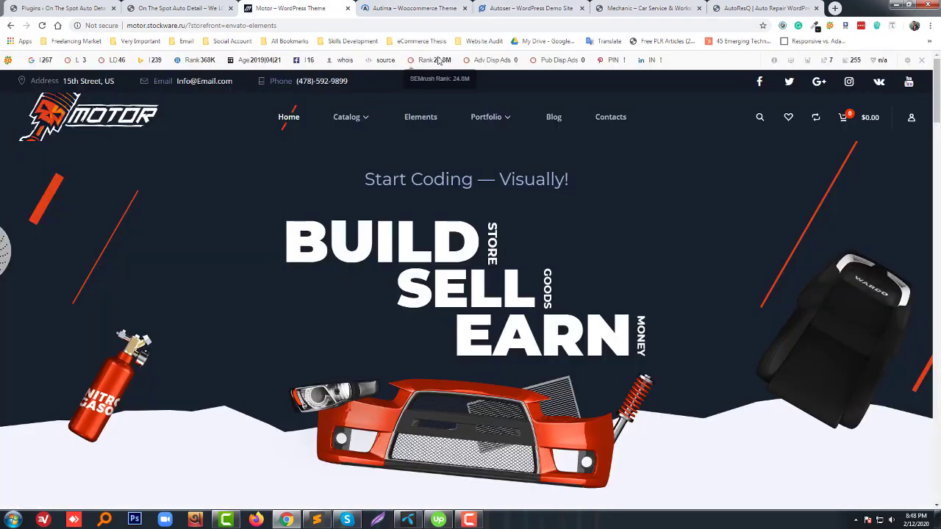
click(402, 8)
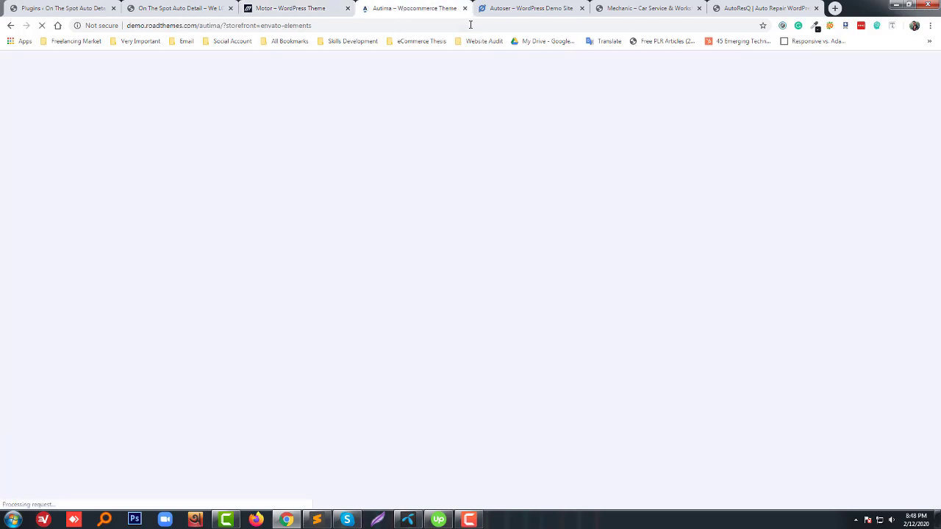
click(525, 7)
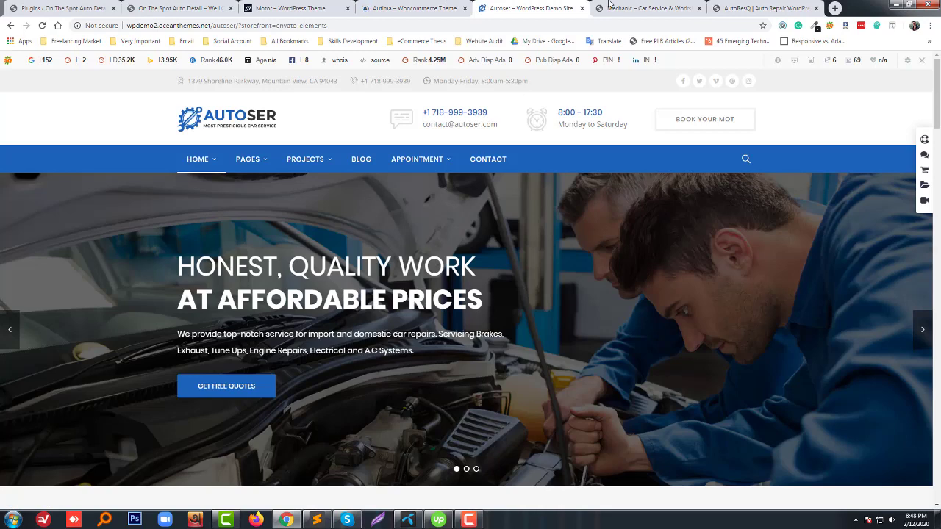
click(650, 12)
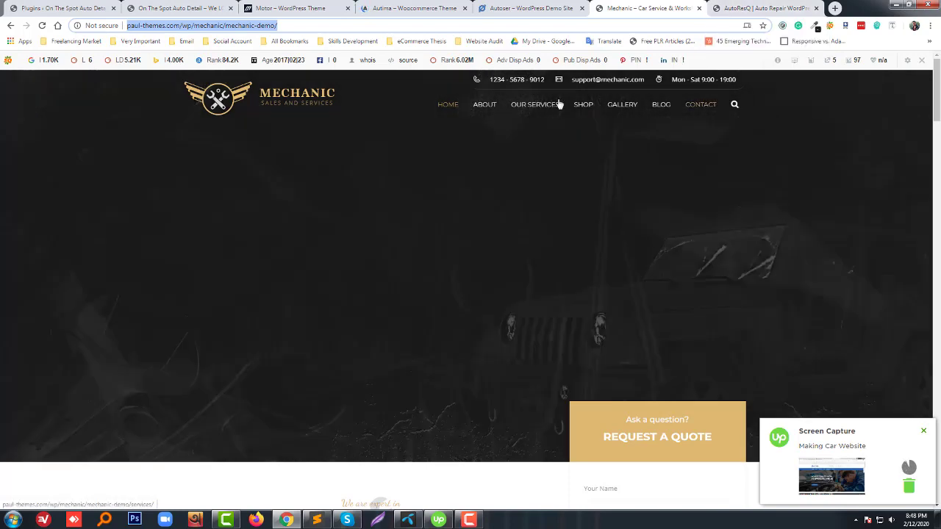
click(529, 8)
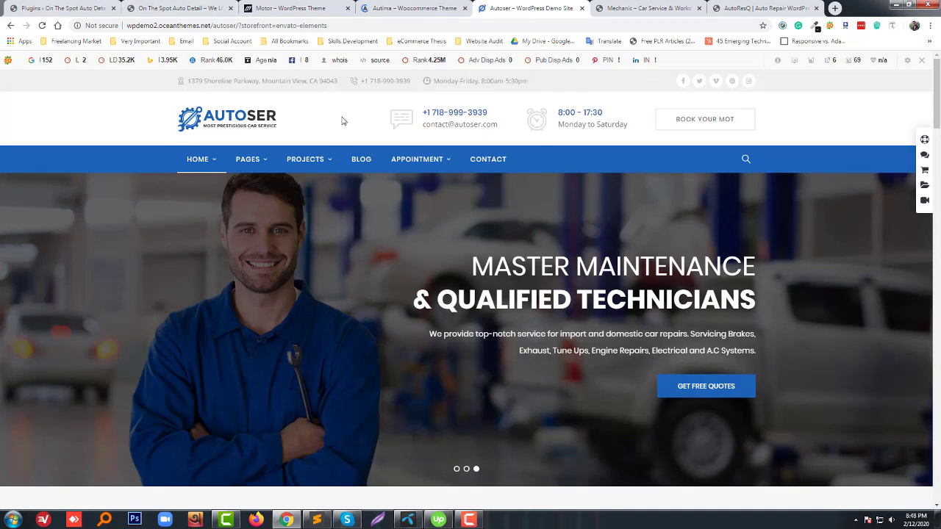
- Move the existing Header template in ElementsKit's My Templates to the trash and delete it permanently
click(63, 7)
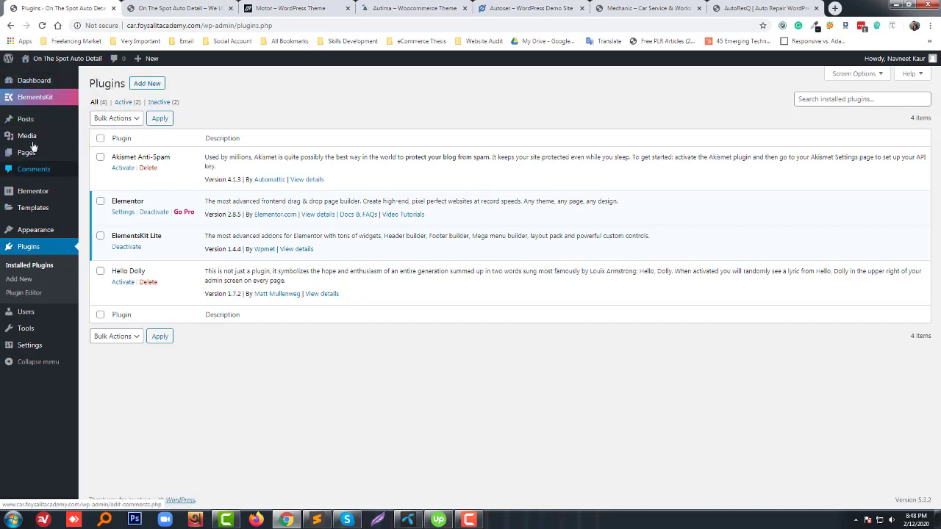
mouse_move(56, 104)
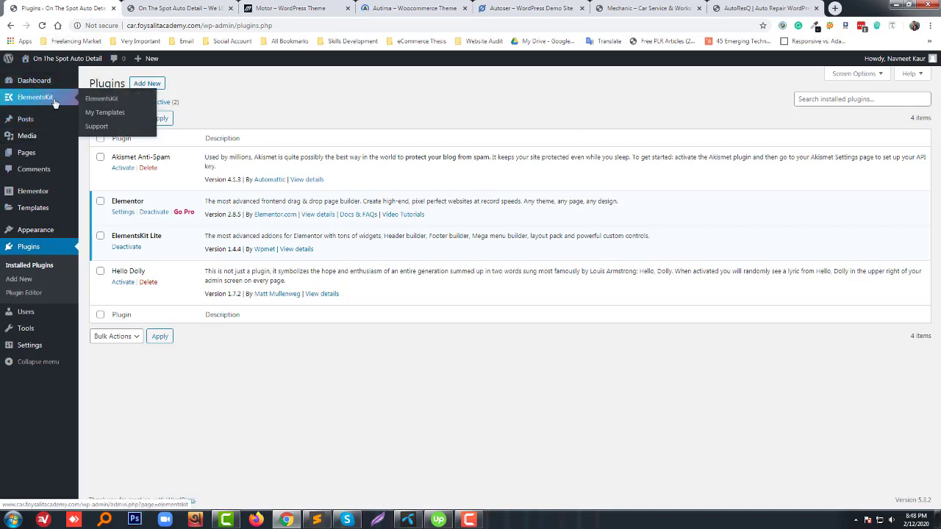
click(112, 114)
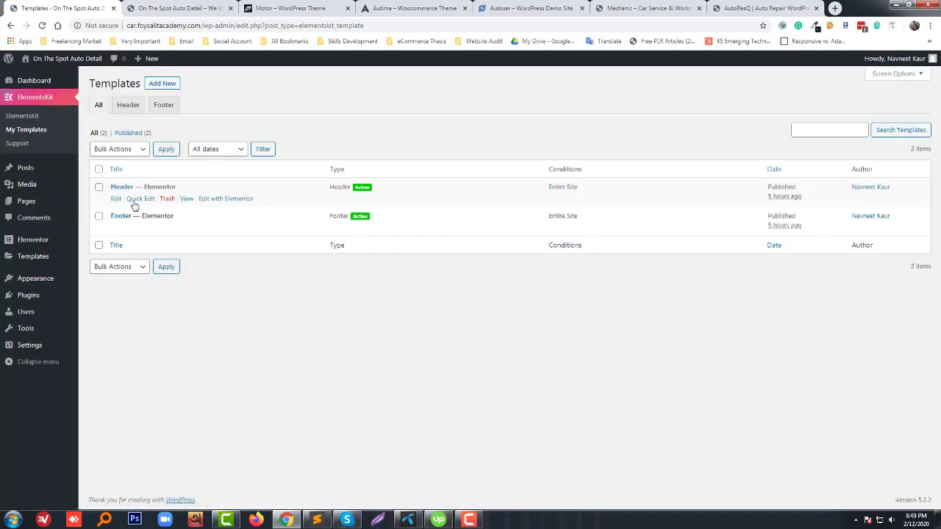
mouse_move(133, 205)
click(167, 199)
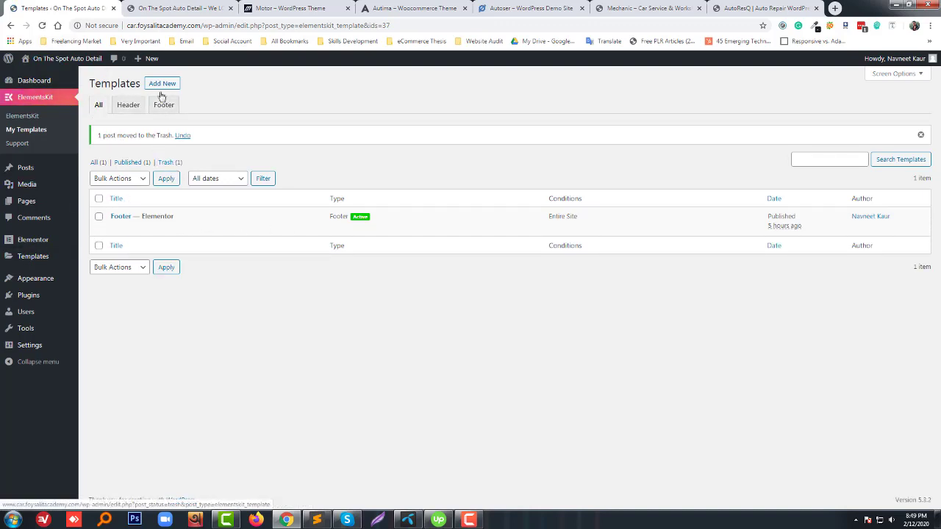
click(168, 162)
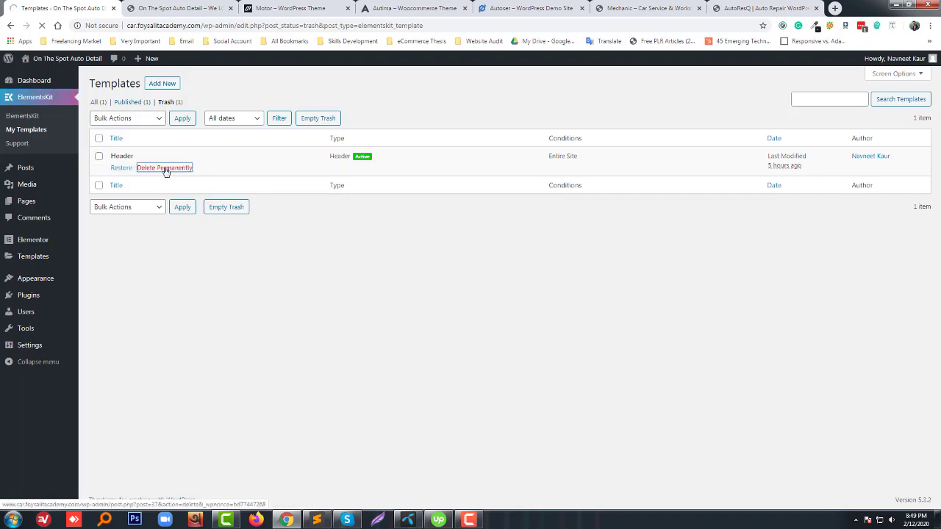
click(165, 168)
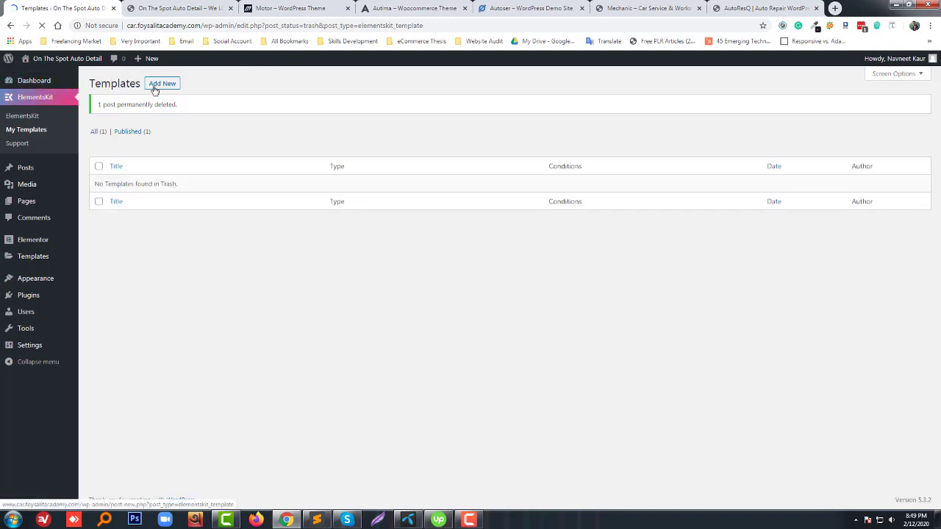
- Add a new ElementsKit template titled Header and publish it
click(154, 87)
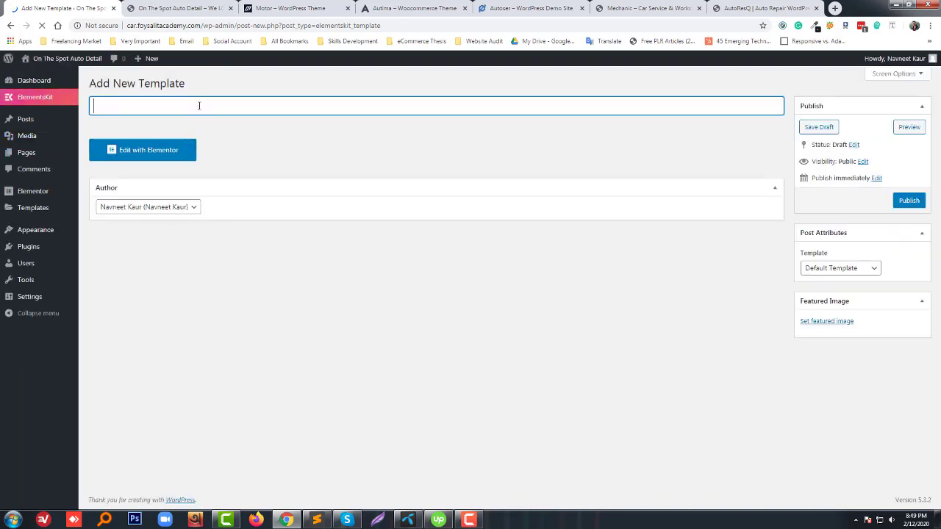
text(Hea)
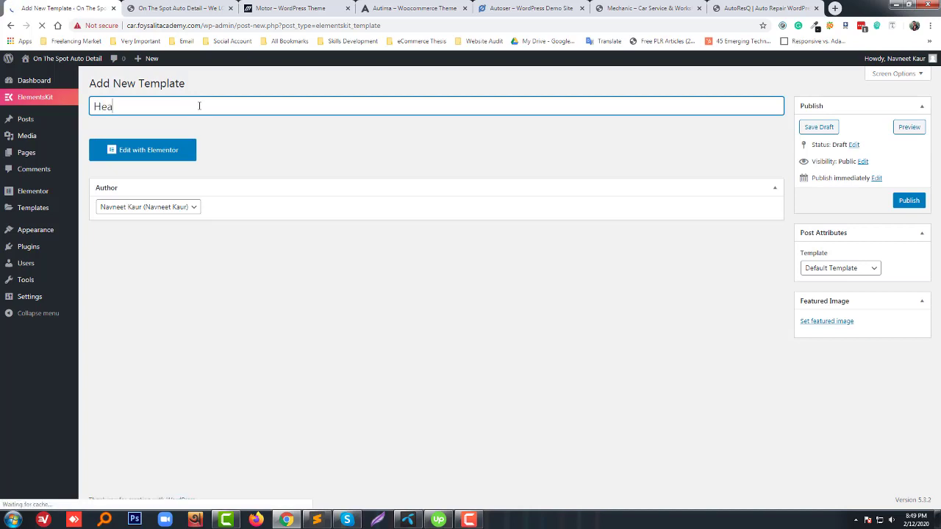
text(der)
click(368, 179)
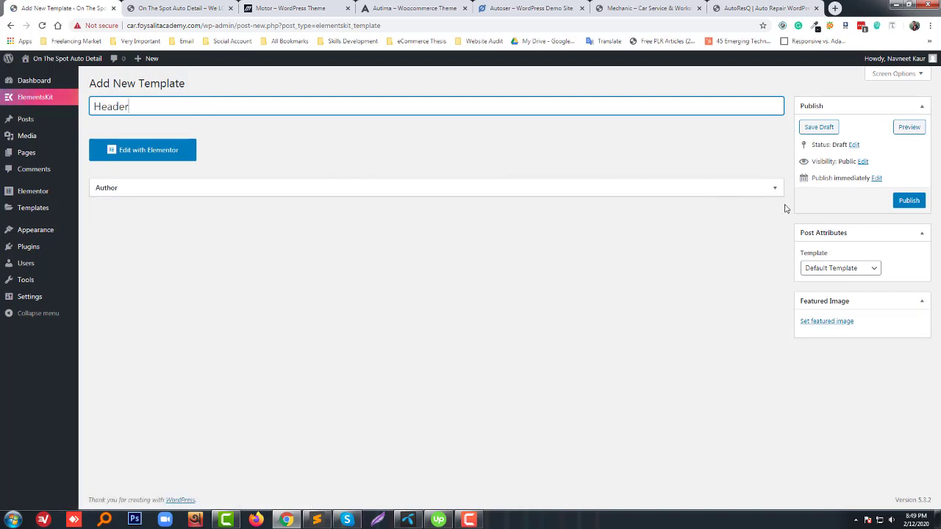
click(507, 193)
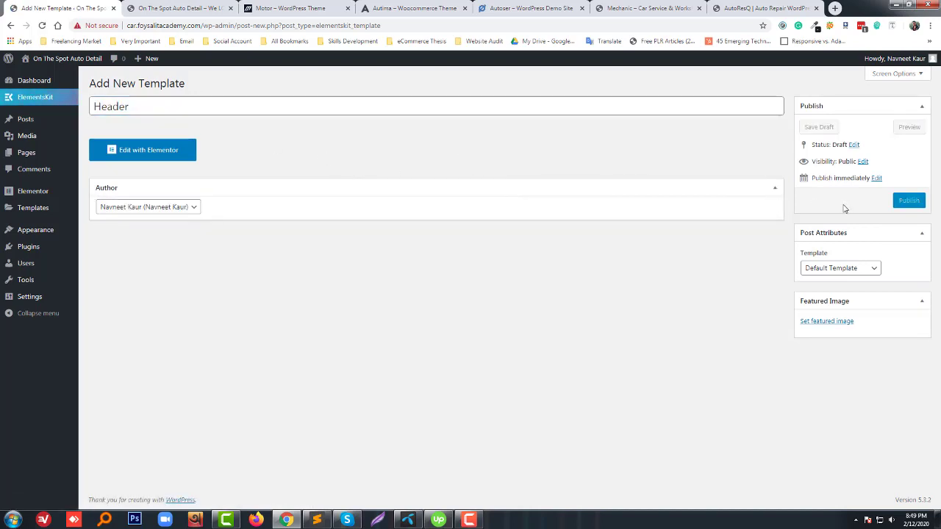
click(904, 200)
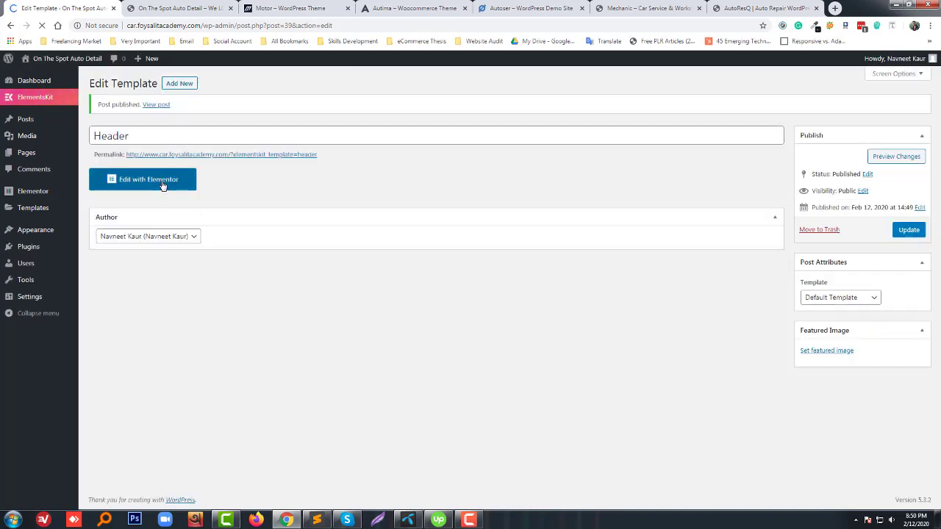
- Open the Header template for editing in Elementor
click(163, 186)
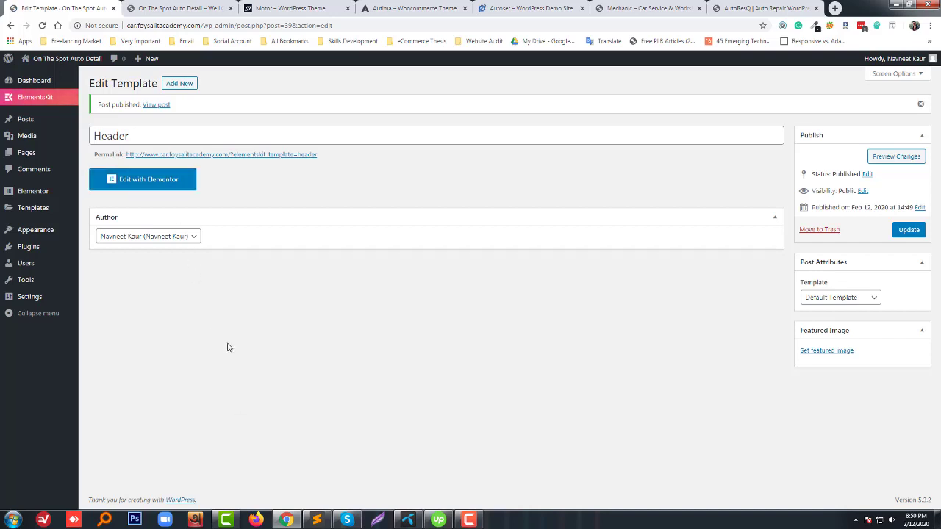
click(170, 184)
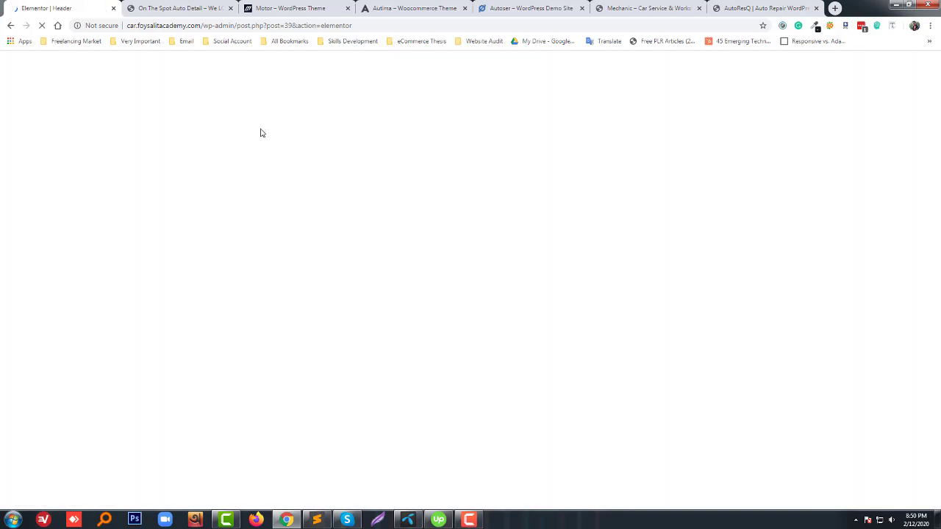
- Place the Autoser demo tab beside the site's home page tab and close the Motor demo
click(494, 8)
drag(522, 4, 297, 4)
click(412, 8)
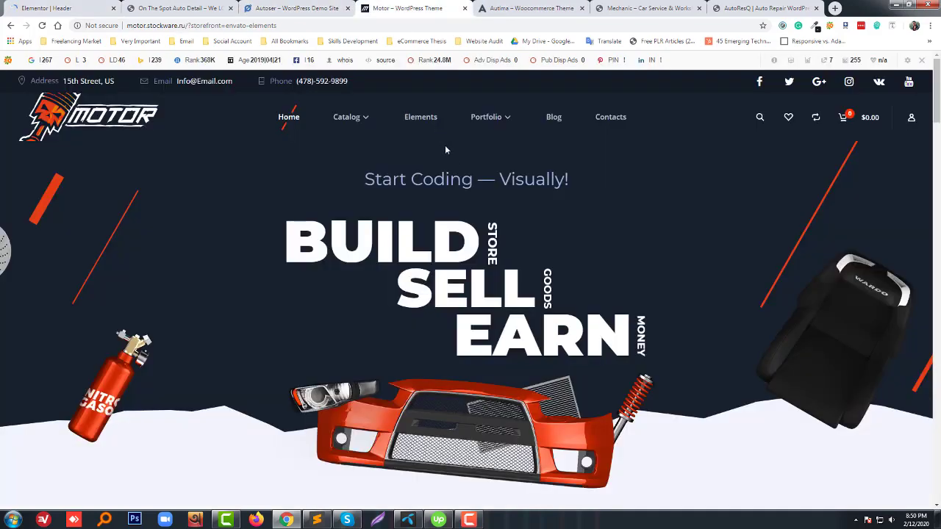
click(465, 8)
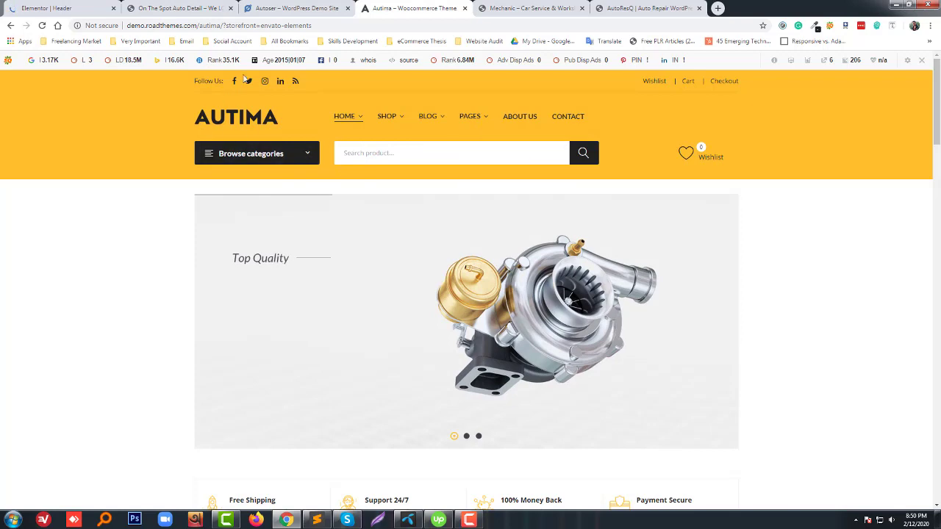
- Compare the Mechanic, Autoser, Autima and AutoResQ demos, close Mechanic, and return to the Elementor editor
click(534, 8)
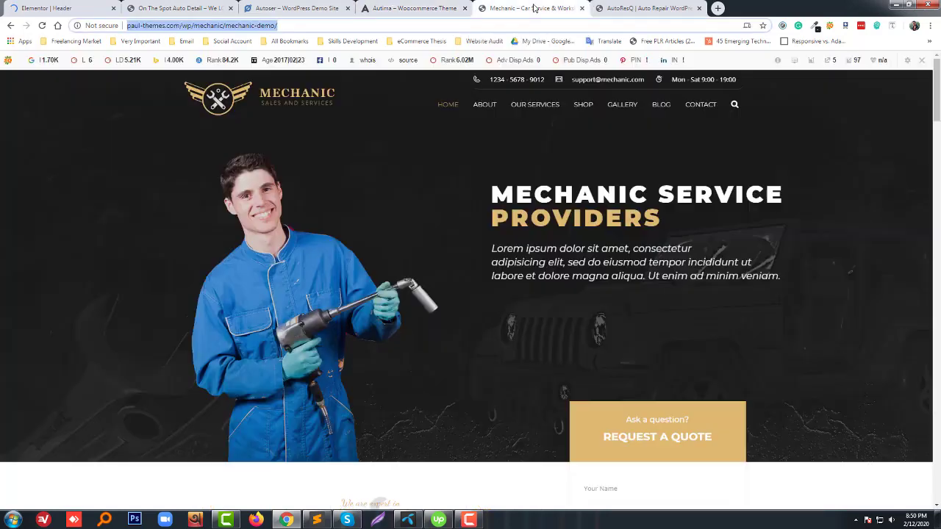
click(294, 8)
click(418, 7)
click(548, 8)
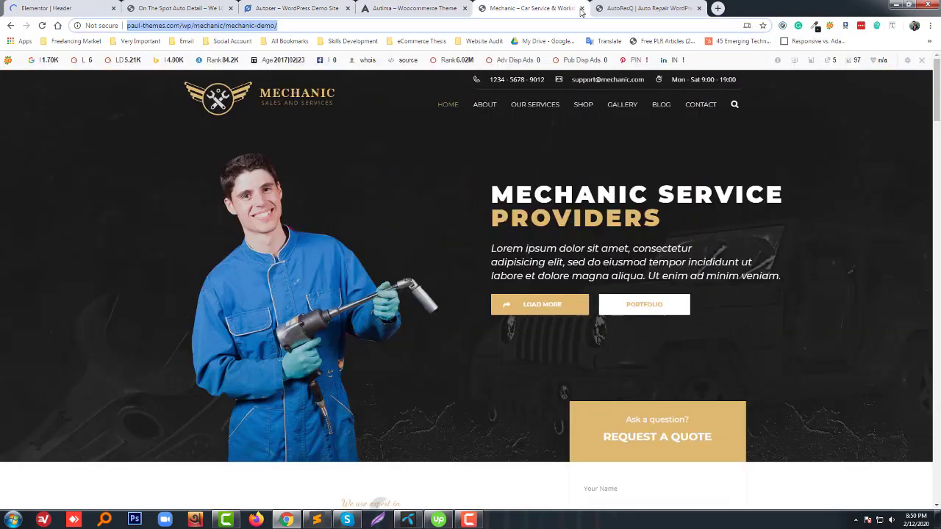
click(581, 9)
click(528, 8)
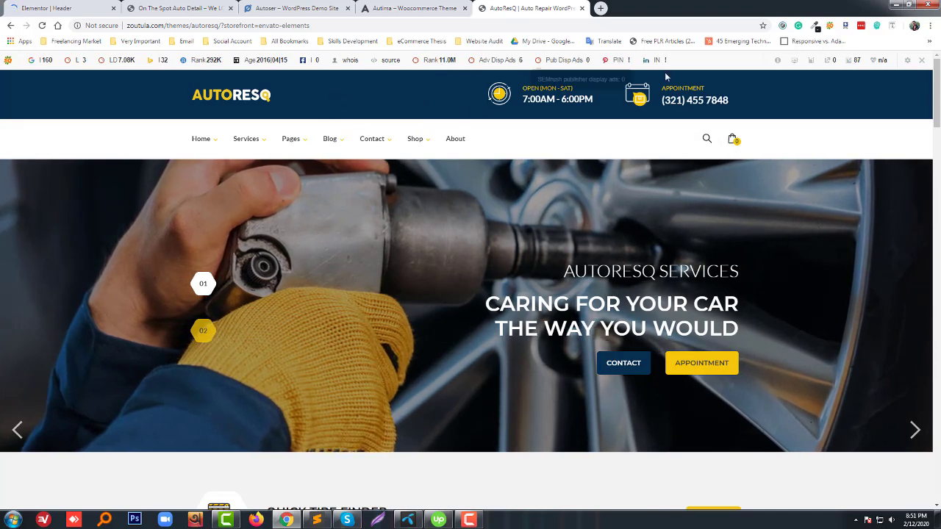
click(294, 8)
click(188, 8)
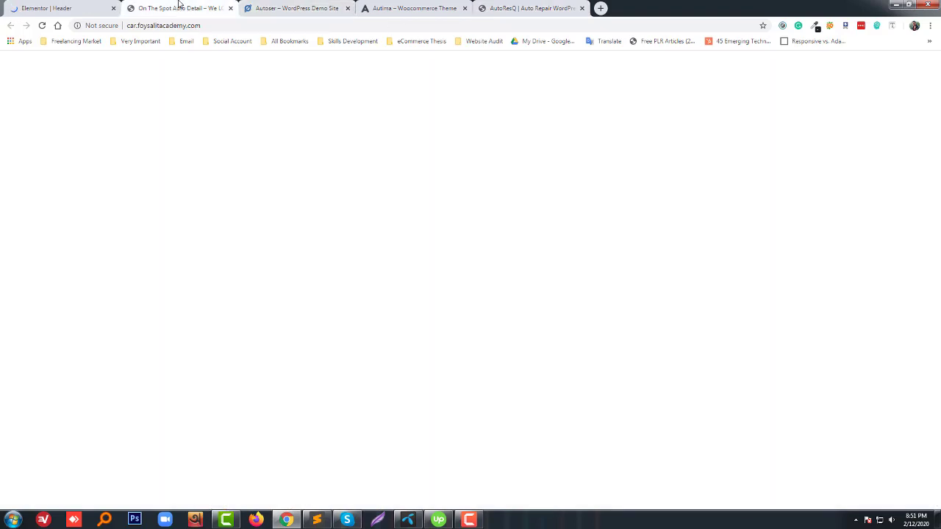
click(65, 8)
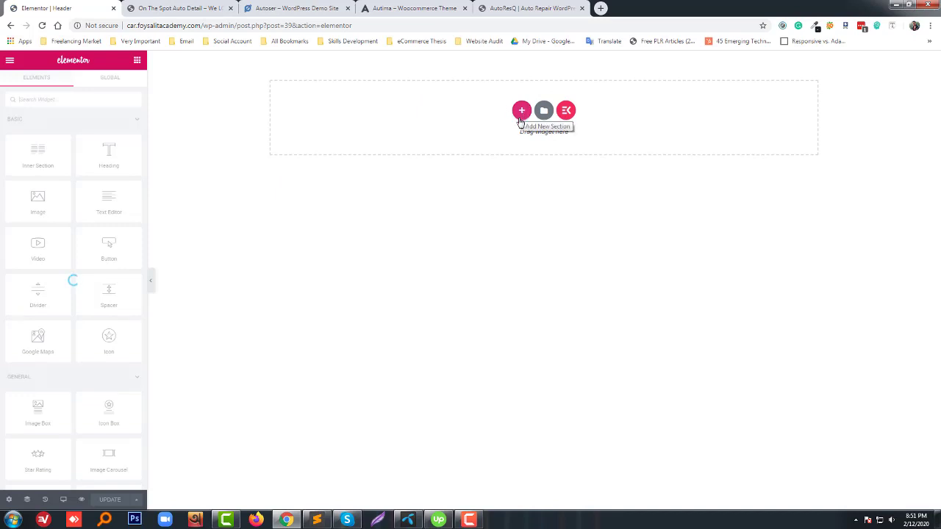
- Start adding a section, compare the AutoResQ, Autima and Autoser headers, and place the AutoResQ tab beside the Elementor tab
click(522, 110)
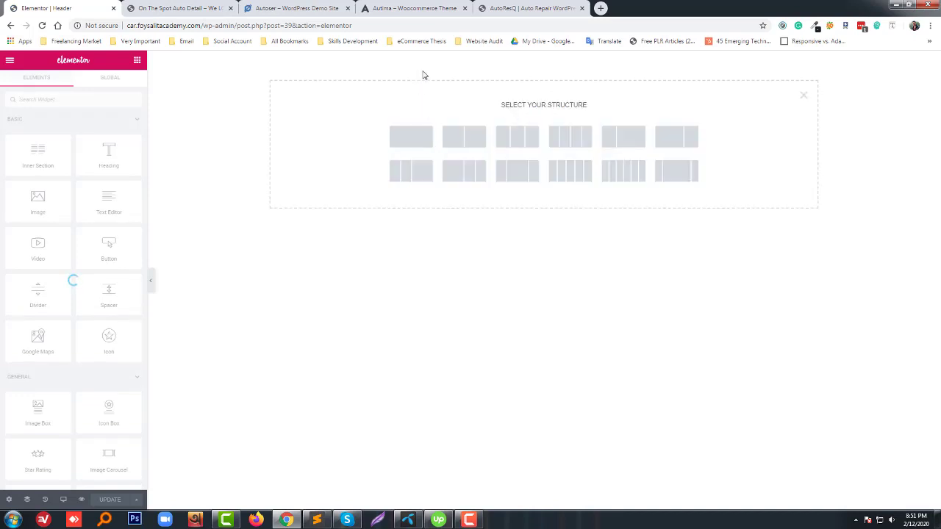
click(515, 9)
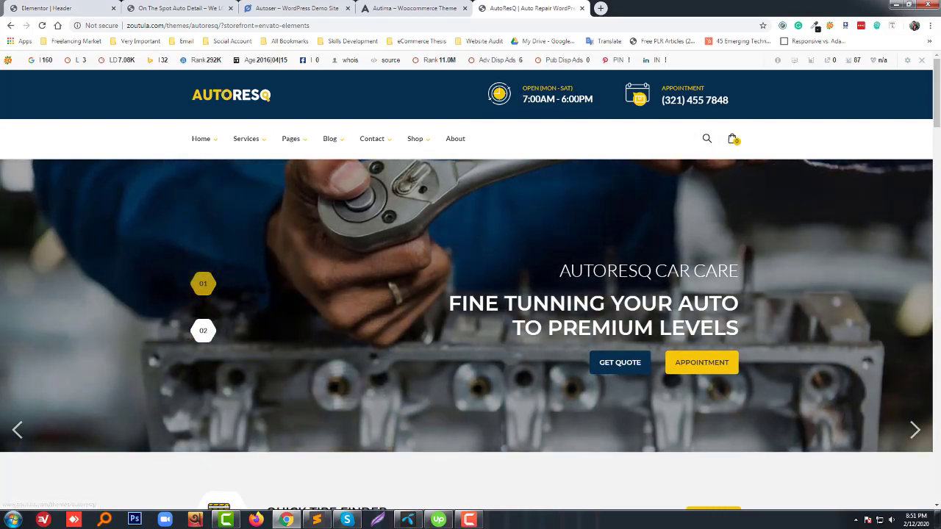
click(409, 8)
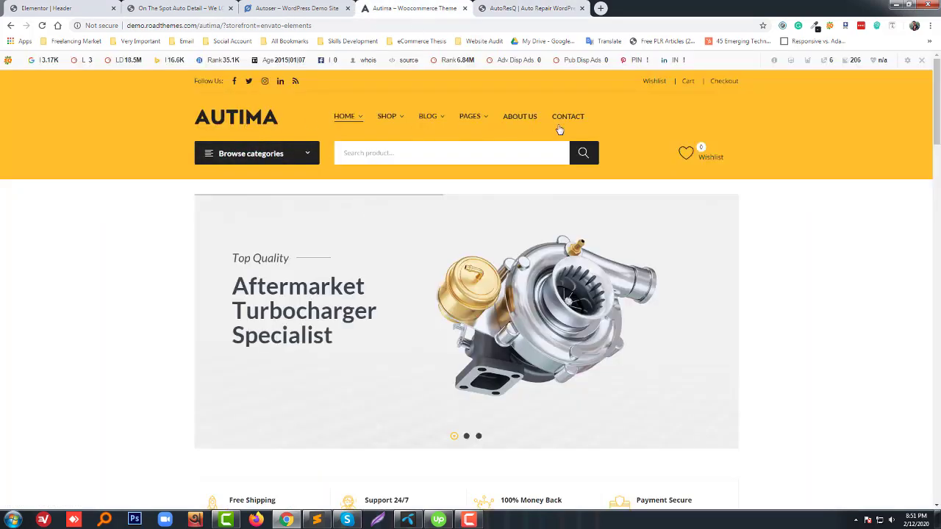
click(294, 9)
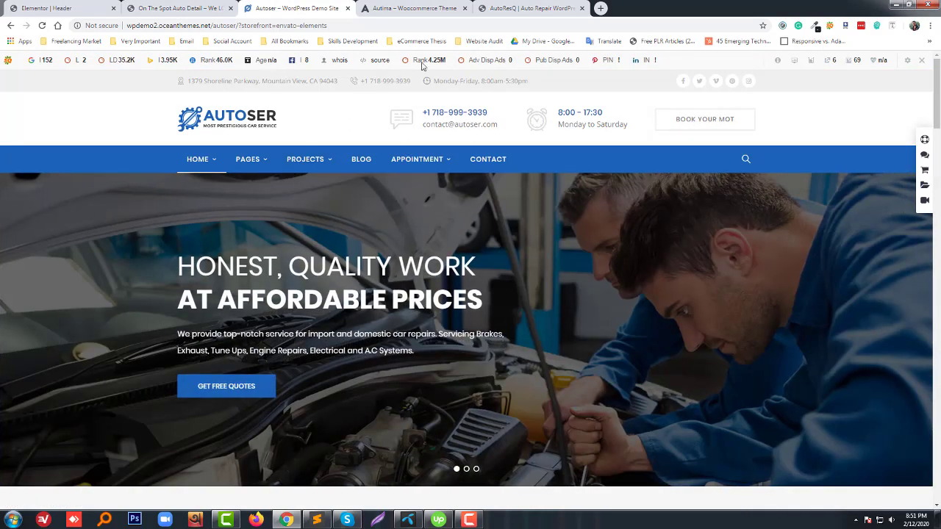
click(502, 6)
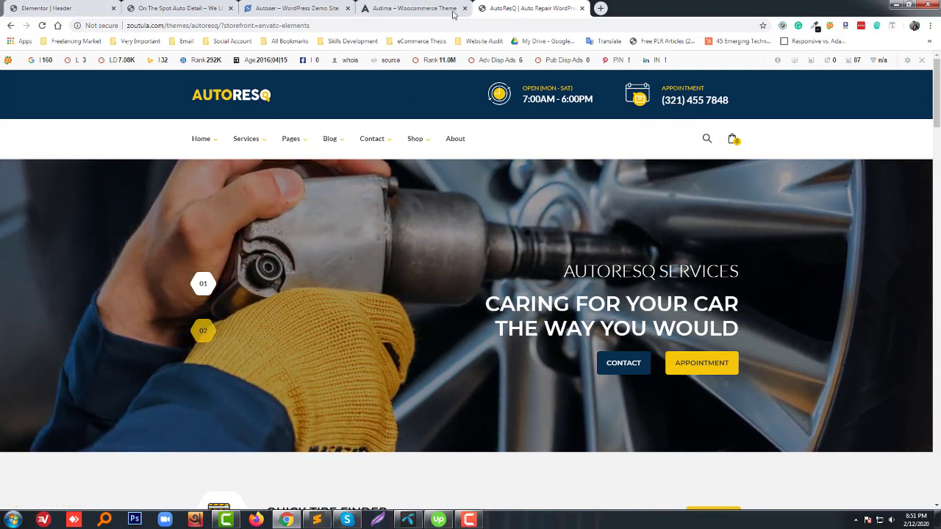
drag(529, 8, 188, 13)
- Insert an equal three-column section in the Header template and check it against the AutoResQ header
click(67, 8)
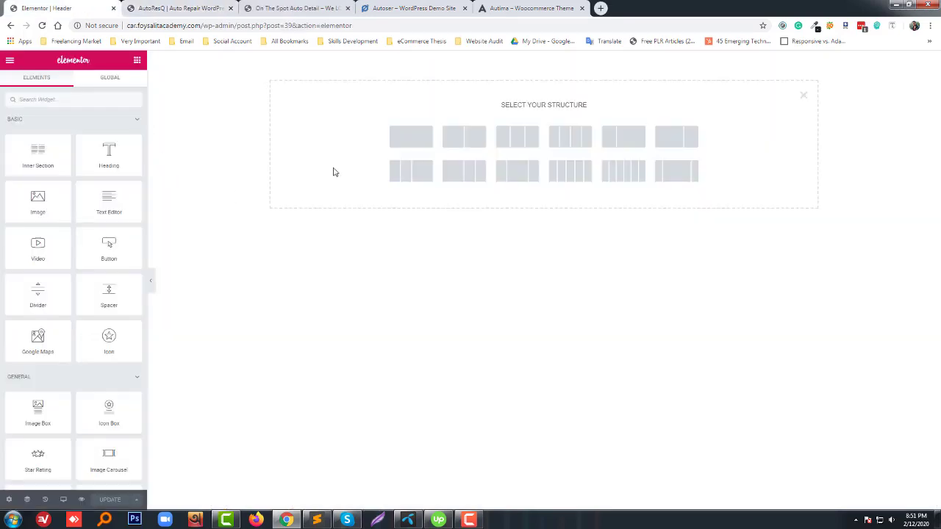
click(514, 138)
click(178, 8)
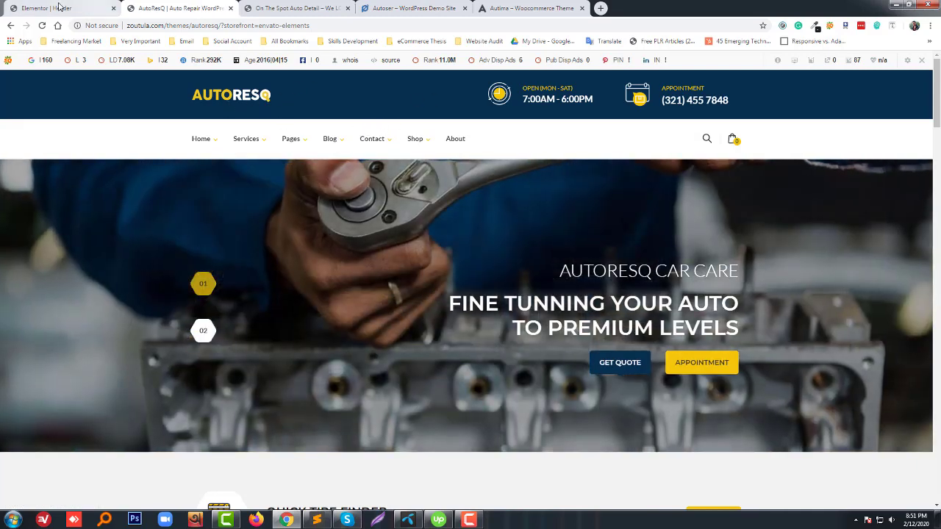
click(59, 7)
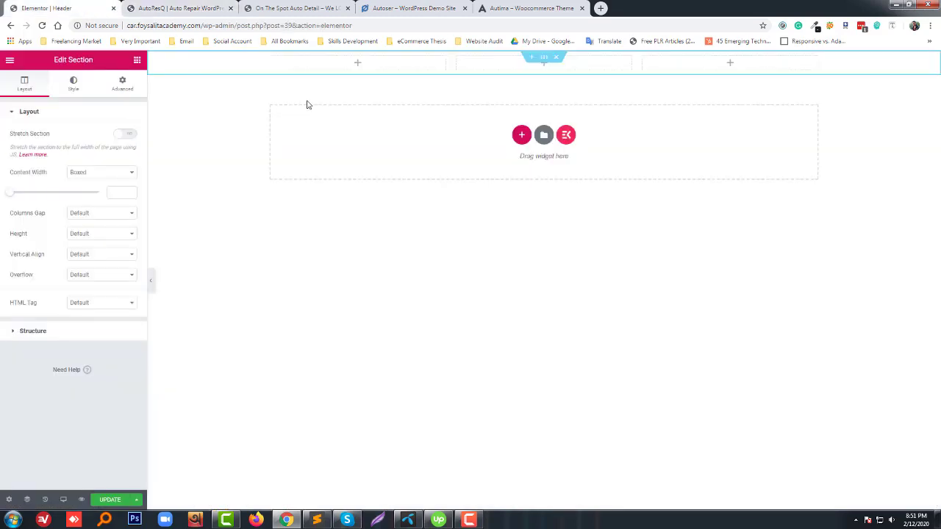
- Search the widgets for "ima" and add an Image widget to the section's first column
click(357, 63)
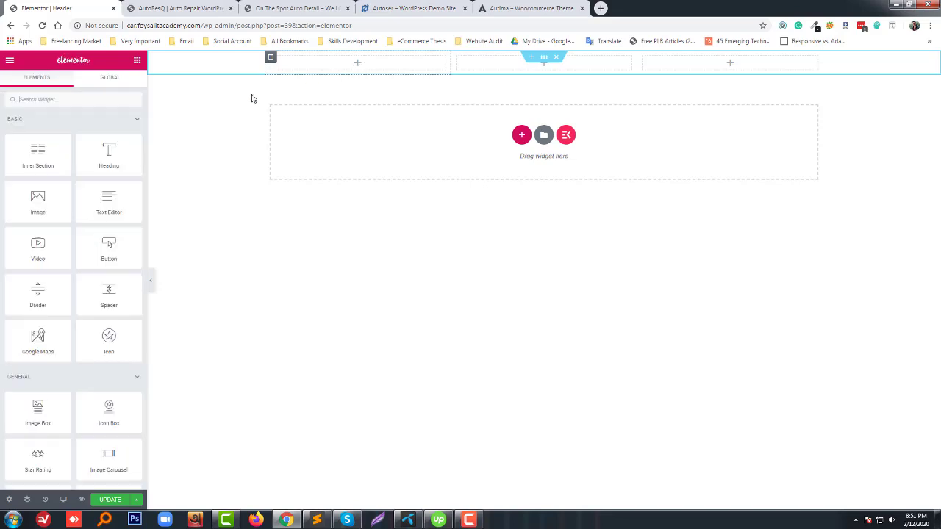
click(110, 97)
text(lo)
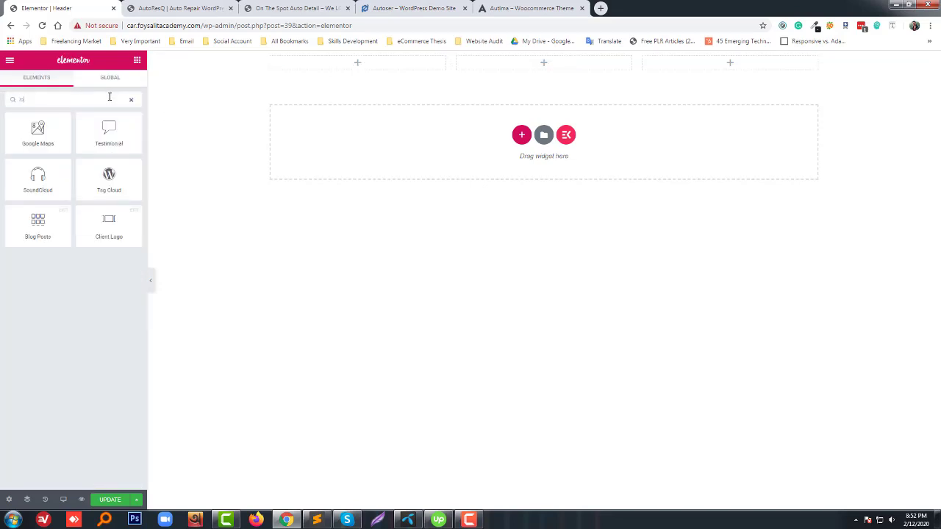
key(BackSpace)
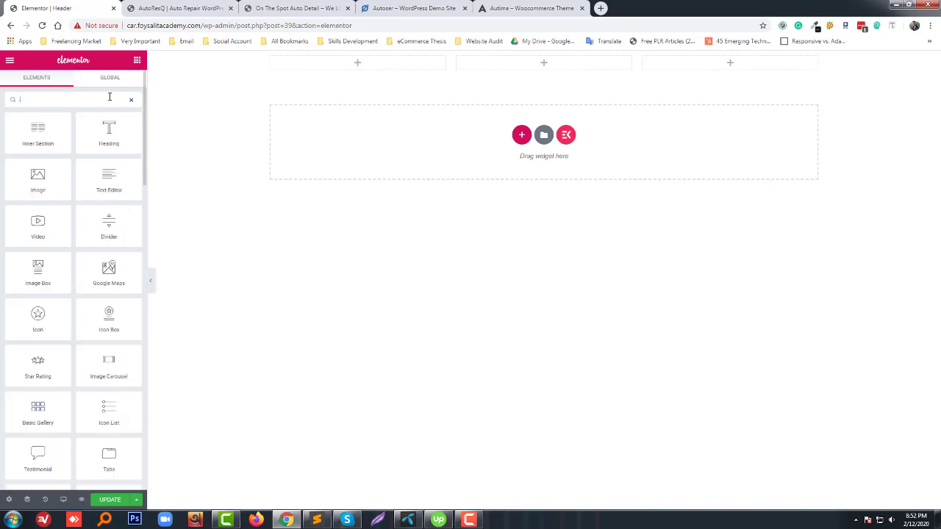
text(ima)
drag(44, 136, 345, 70)
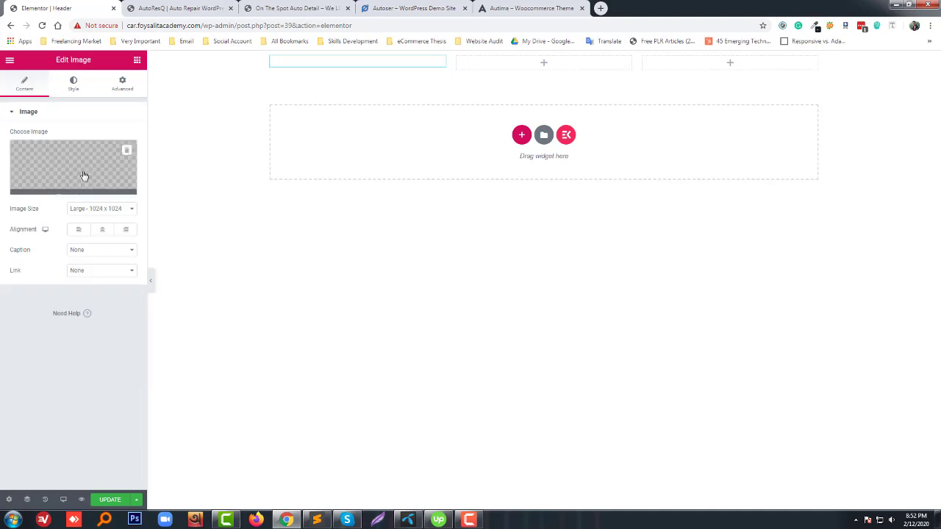
- Set the image to the logo On-The-Spot-Autodetail.png from the media library and align it left
click(83, 173)
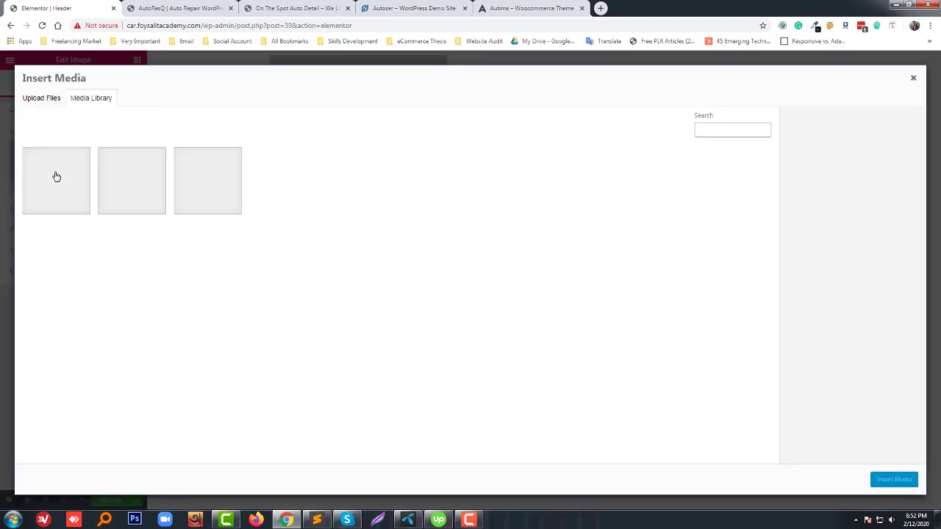
click(65, 178)
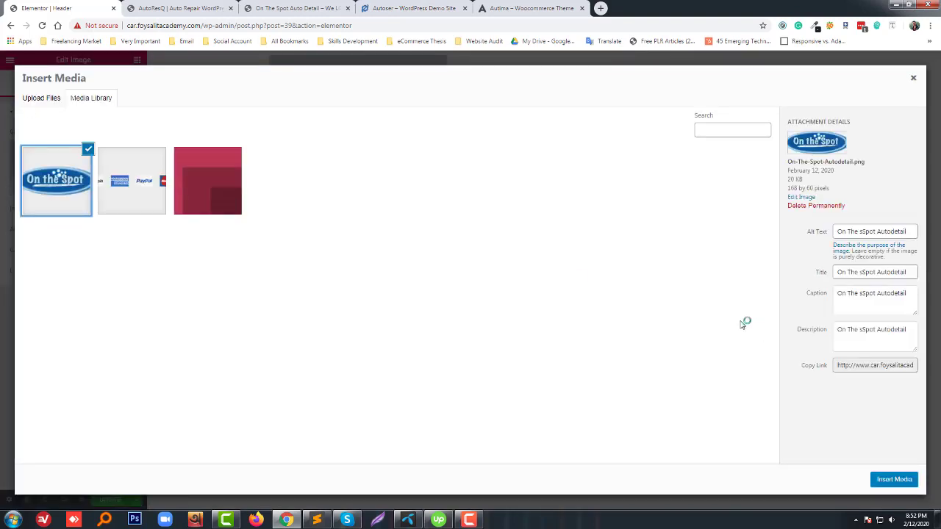
click(894, 479)
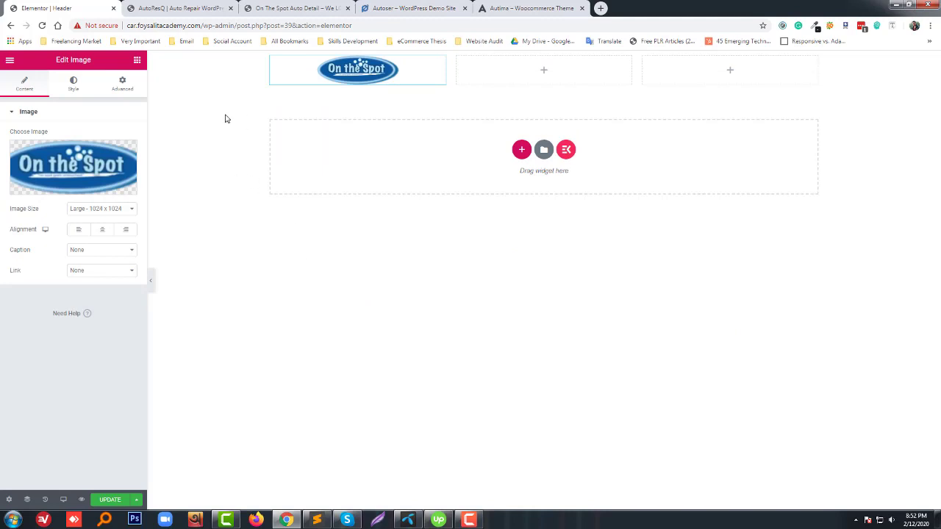
click(78, 229)
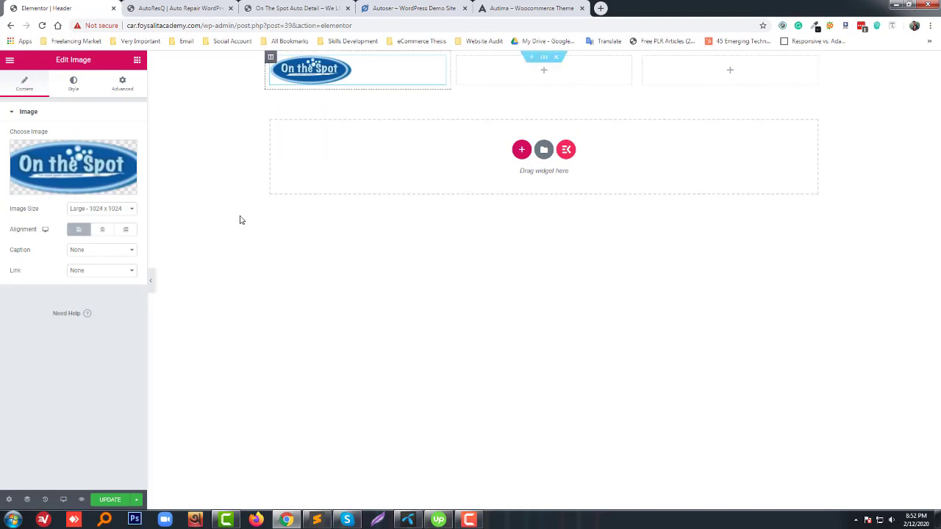
- Copy the opening hours text "OPEN (MON - SAT) 7:00AM - 6:00PM" from the AutoResQ demo header and return to Elementor
click(181, 8)
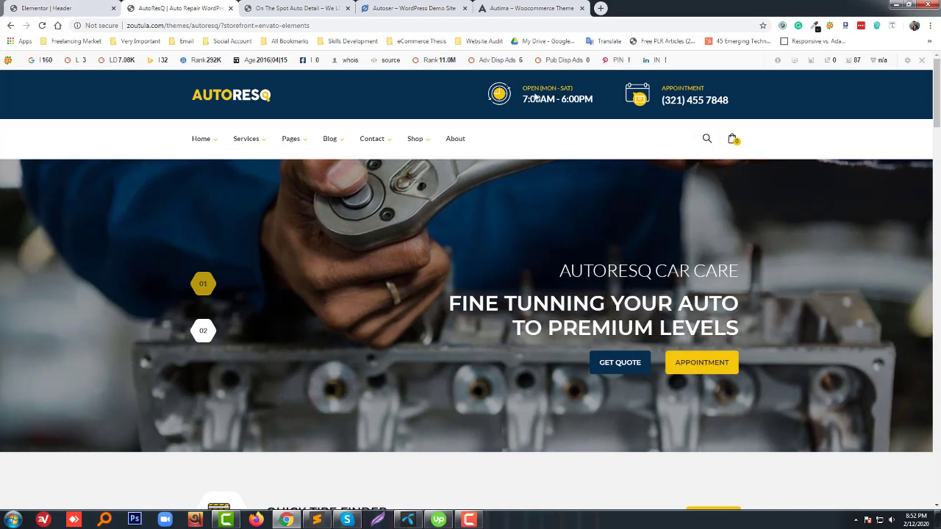
drag(523, 87, 593, 100)
key(ctrl+c)
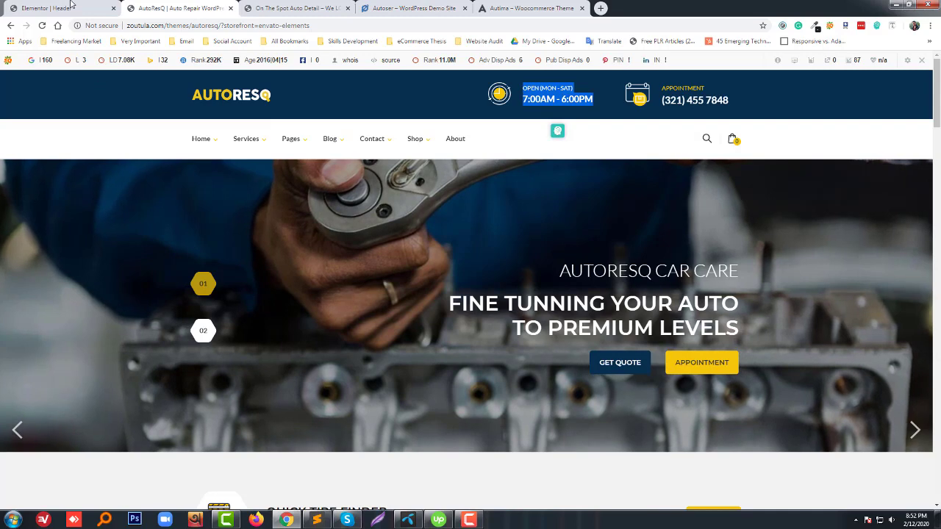
click(71, 4)
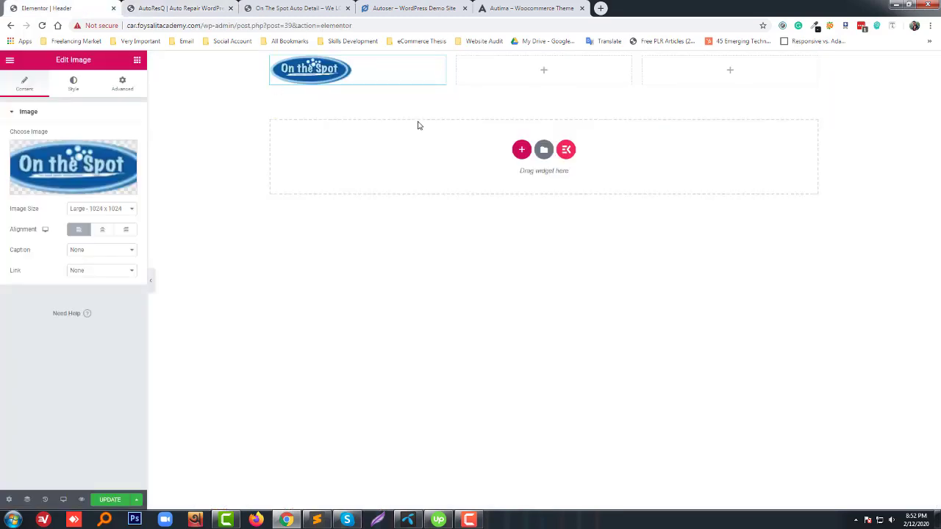
- Add an Icon Box to the middle column and replace its description with the copied "OPEN (MON - SAT) 7:00AM - 6:00PM"
click(545, 73)
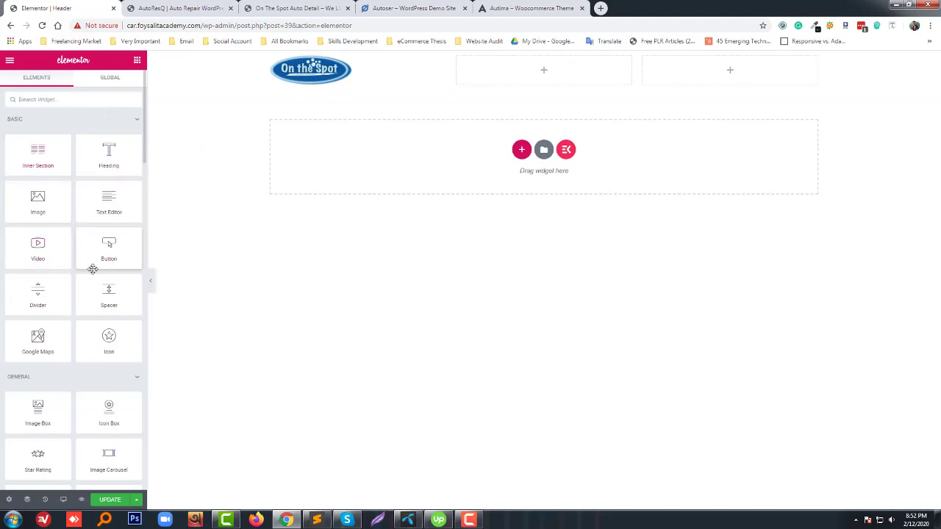
scroll(110, 360, down, 1)
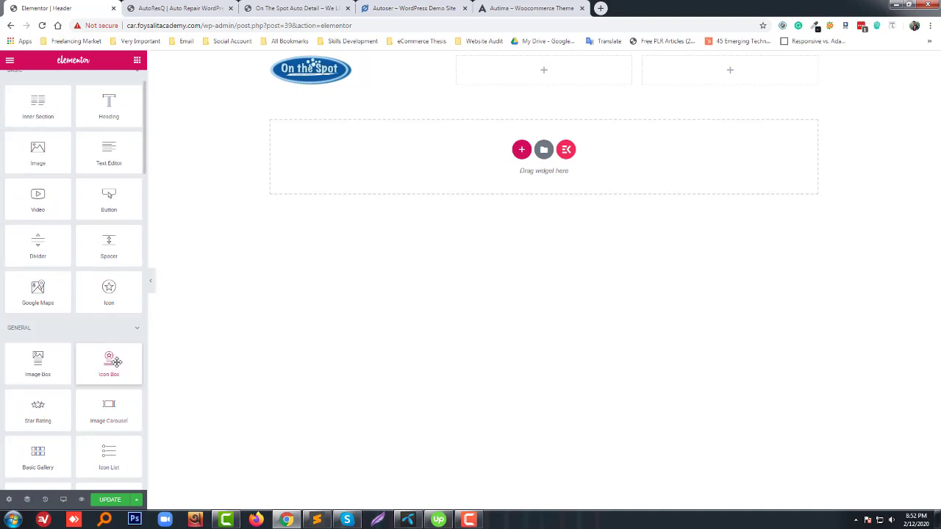
drag(116, 361, 539, 69)
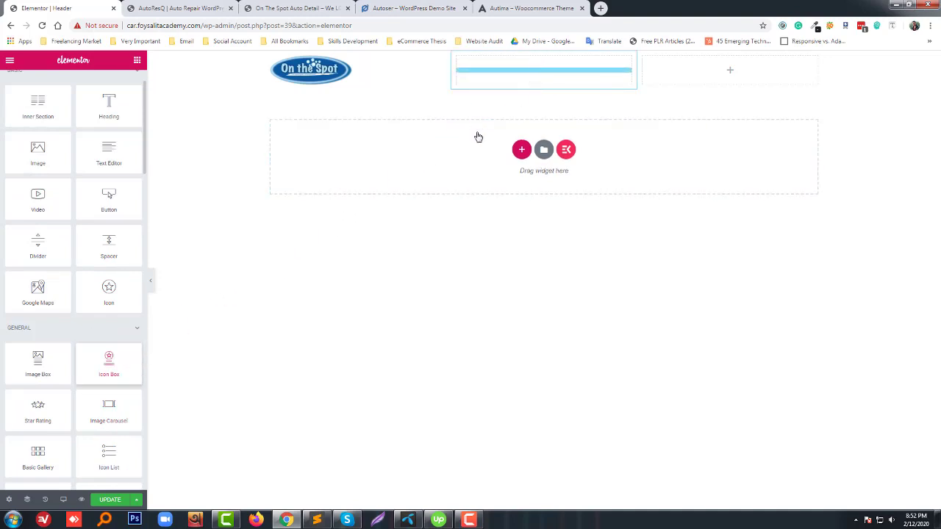
triple_click(81, 281)
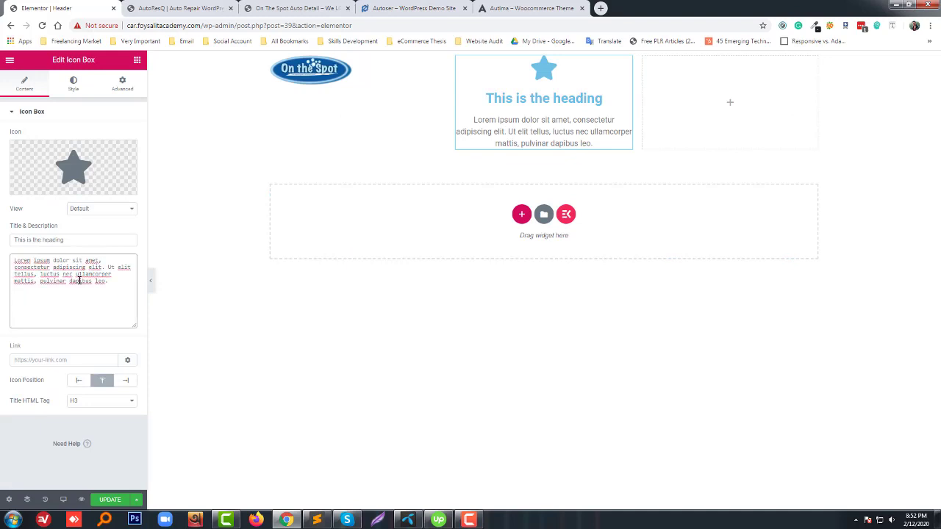
key(ctrl+v)
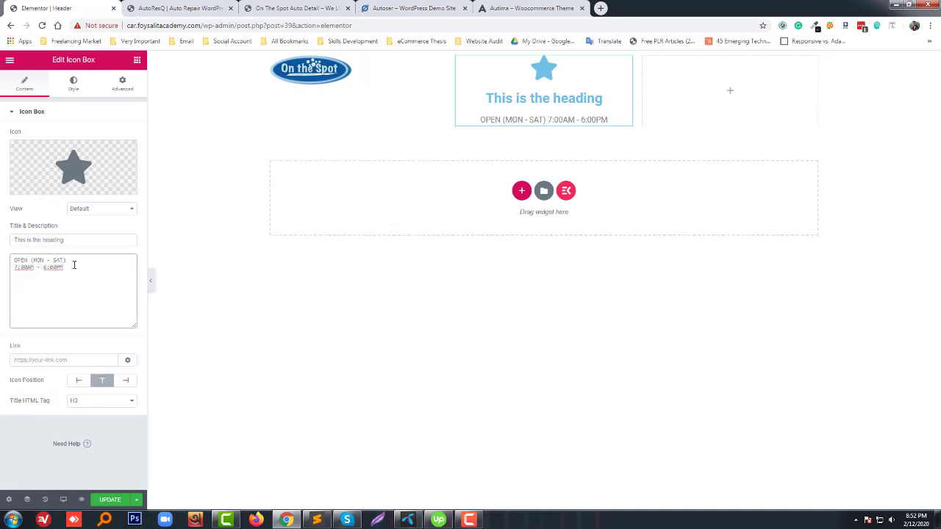
- Keep the Icon Box view at Default and set its icon position to left
click(108, 211)
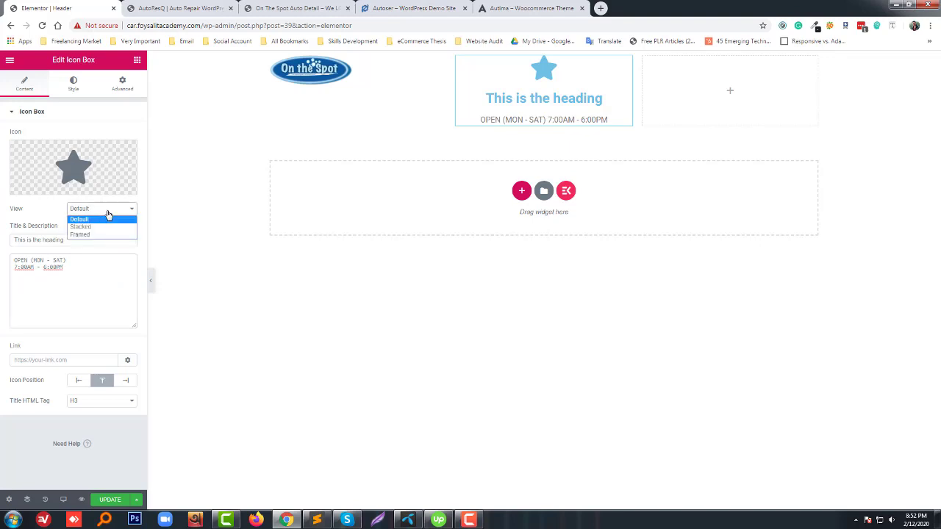
click(108, 219)
click(80, 381)
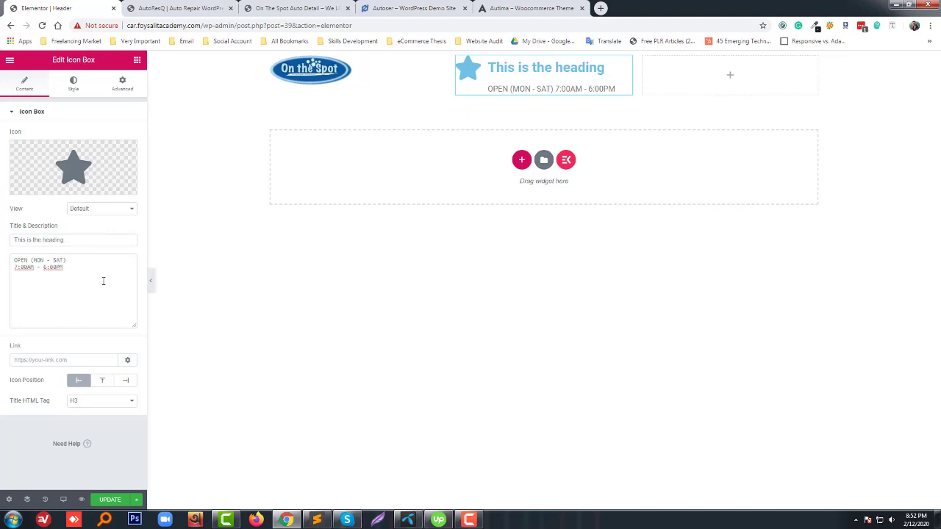
- Move "OPEN (MON - SAT)" from the Icon Box description into its title, leaving only "7:00AM - 6:00PM" as the description
drag(73, 260, 6, 264)
key(ctrl+c)
key(BackSpace)
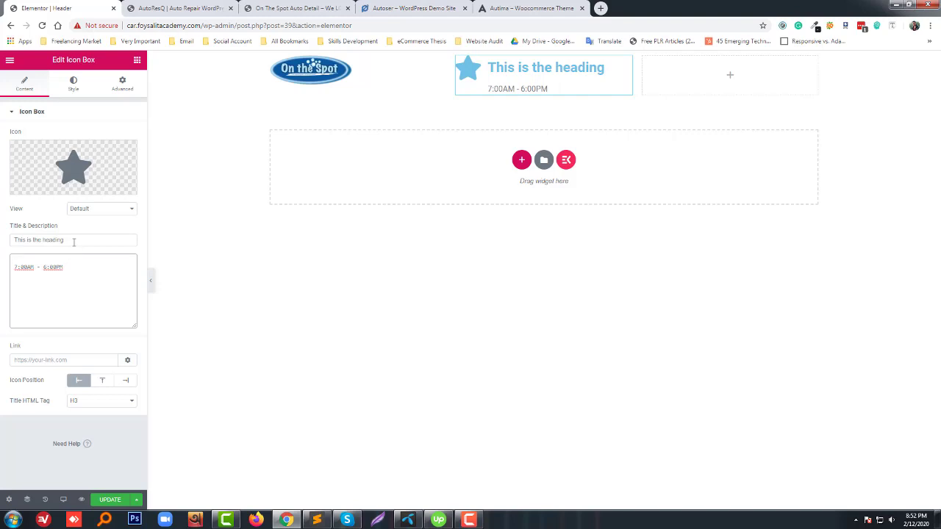
drag(74, 242, 16, 243)
key(ctrl+v)
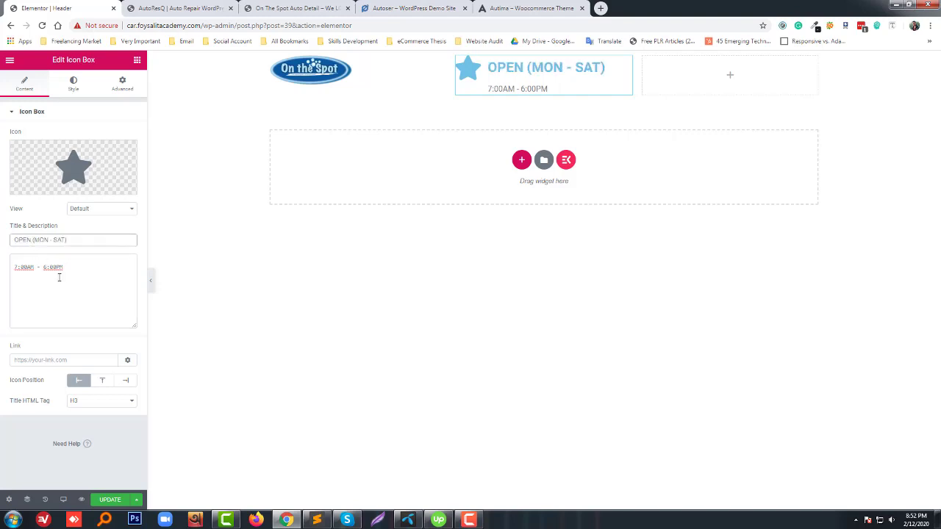
click(14, 266)
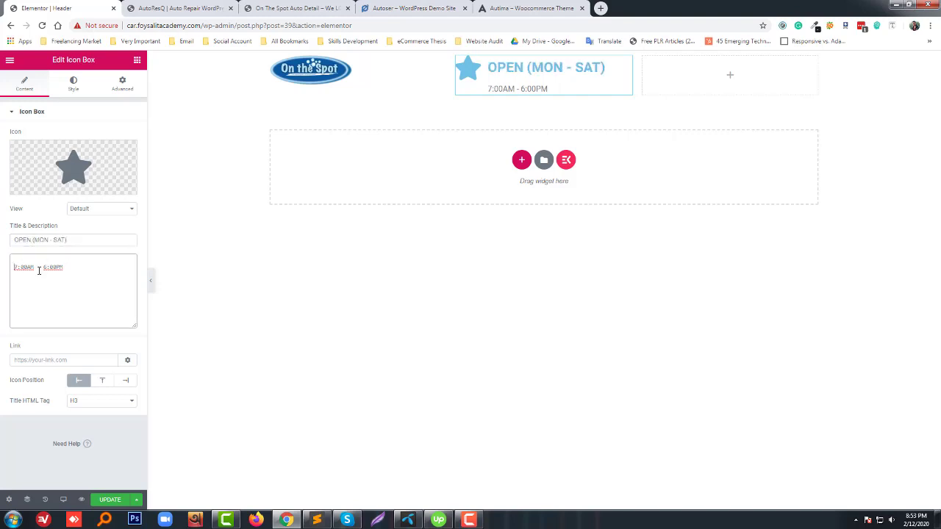
key(BackSpace)
click(81, 381)
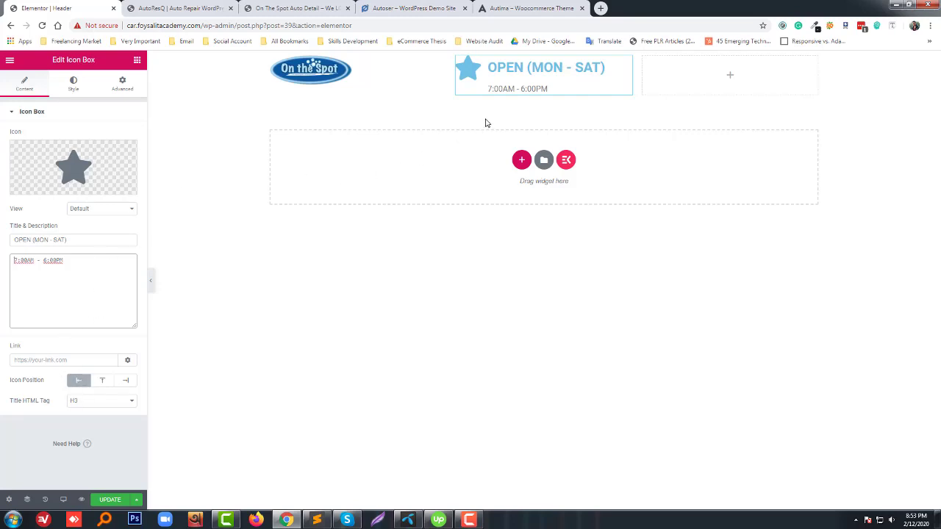
- Try the Stacked and Framed views on the Icon Box, and return it to the Default view
click(94, 208)
click(95, 227)
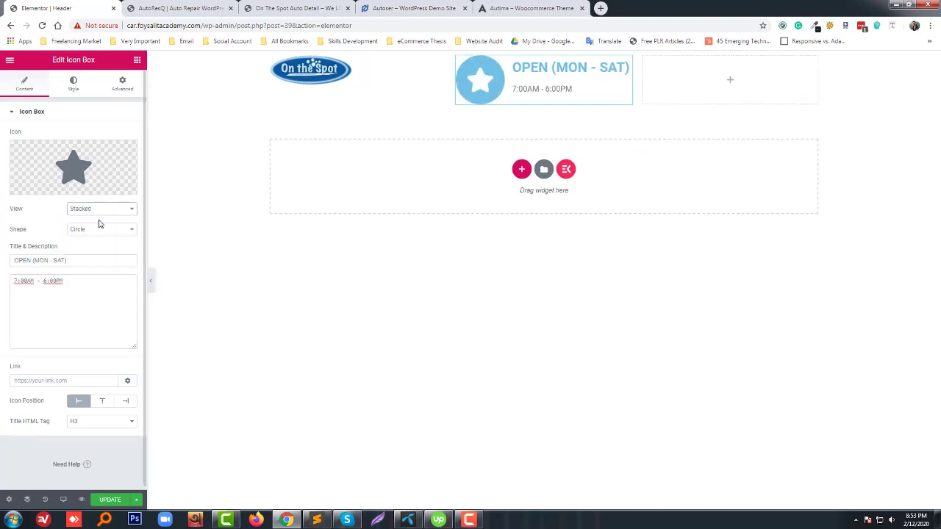
click(108, 211)
click(98, 234)
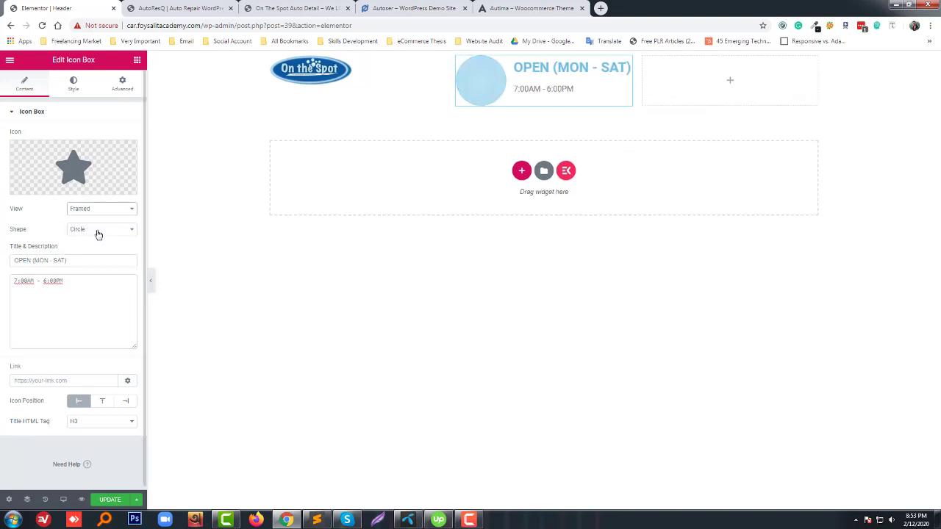
click(103, 212)
click(100, 220)
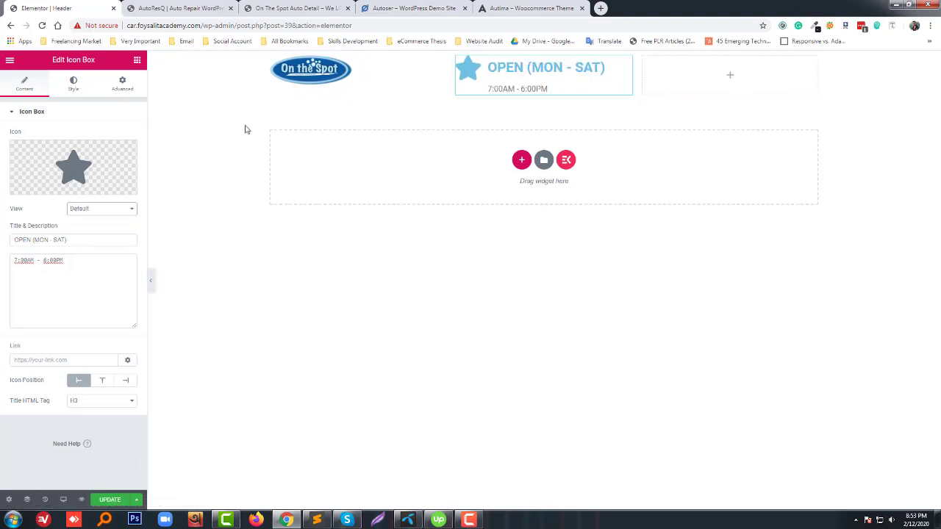
- Set the Icon Box title's typography size to 18 px
click(78, 89)
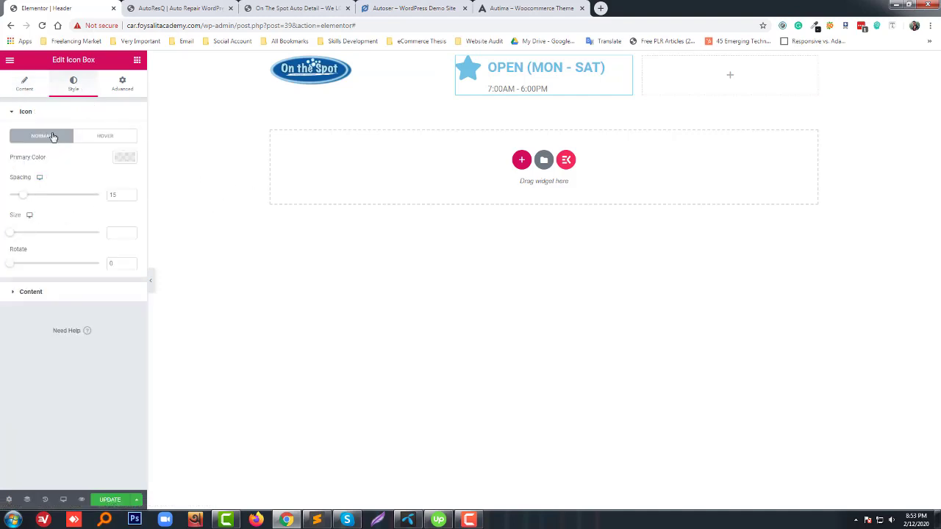
click(30, 292)
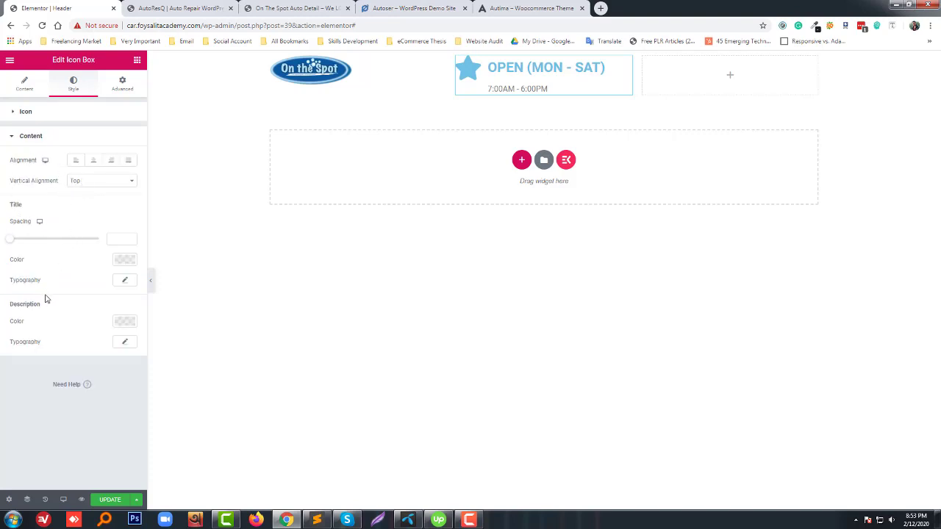
click(125, 280)
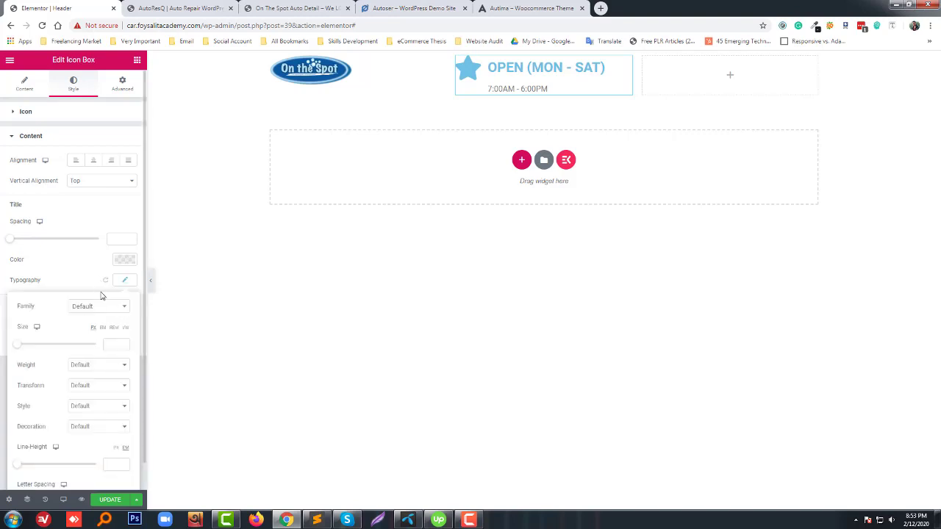
click(112, 346)
text(18)
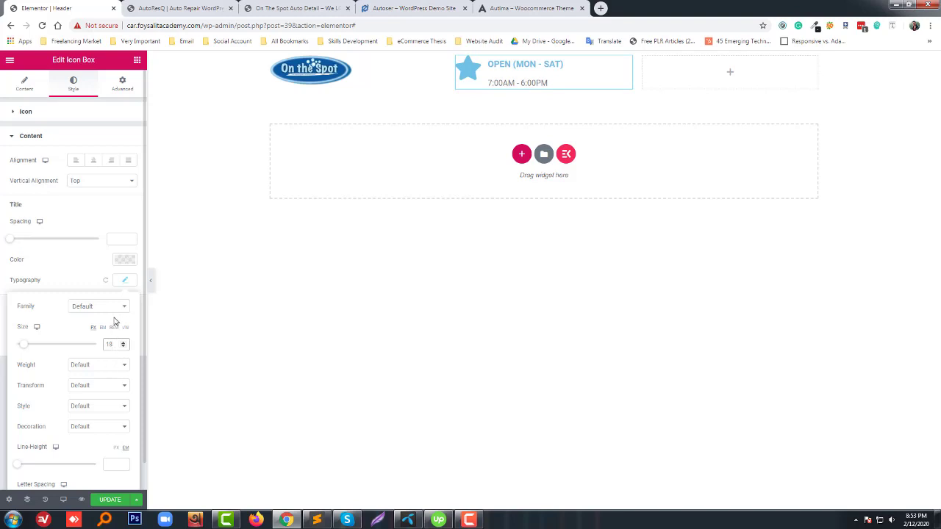
- Check the title colouring in the AutoResQ demo header and set the Icon Box title color to red, #ED0000
click(123, 260)
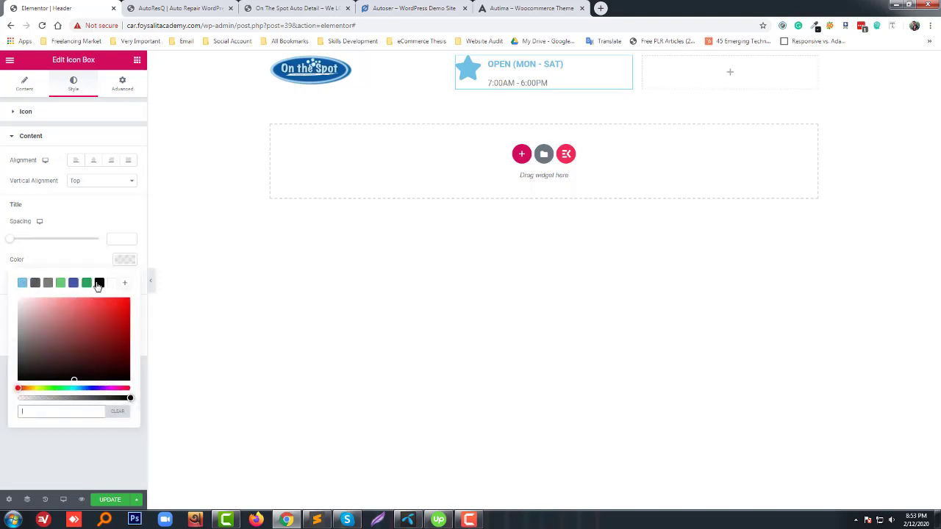
click(99, 283)
click(175, 9)
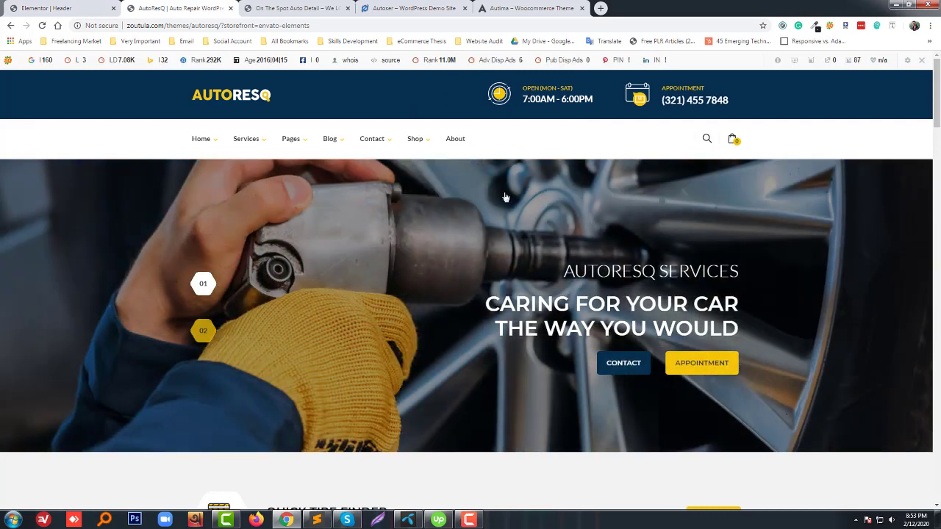
click(103, 8)
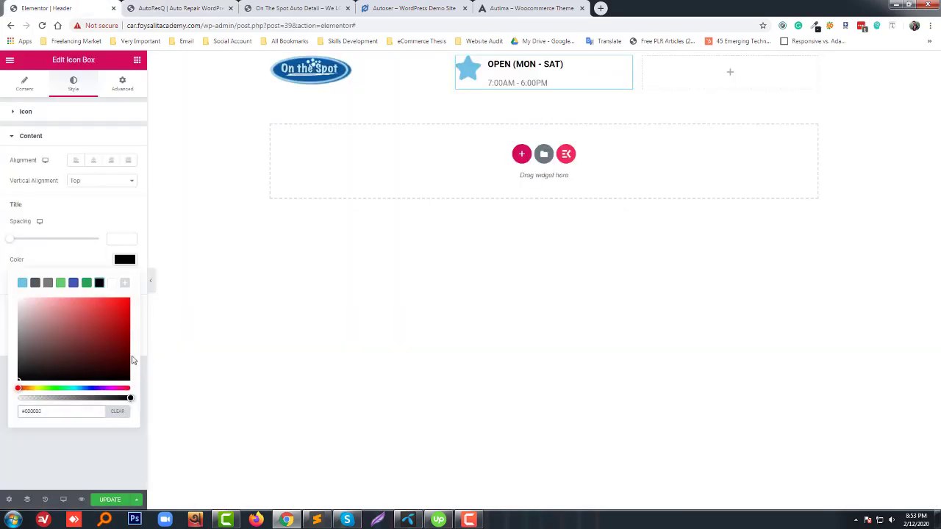
click(123, 322)
drag(122, 309, 164, 300)
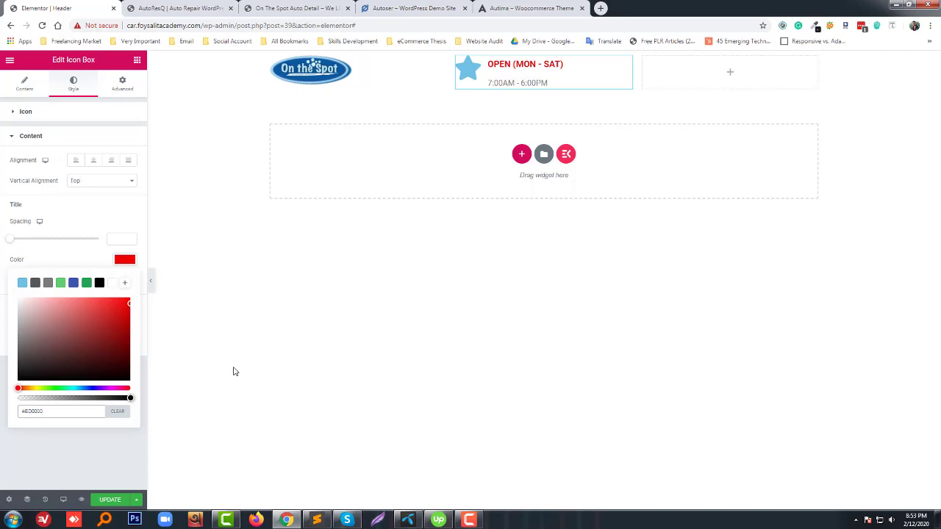
click(230, 368)
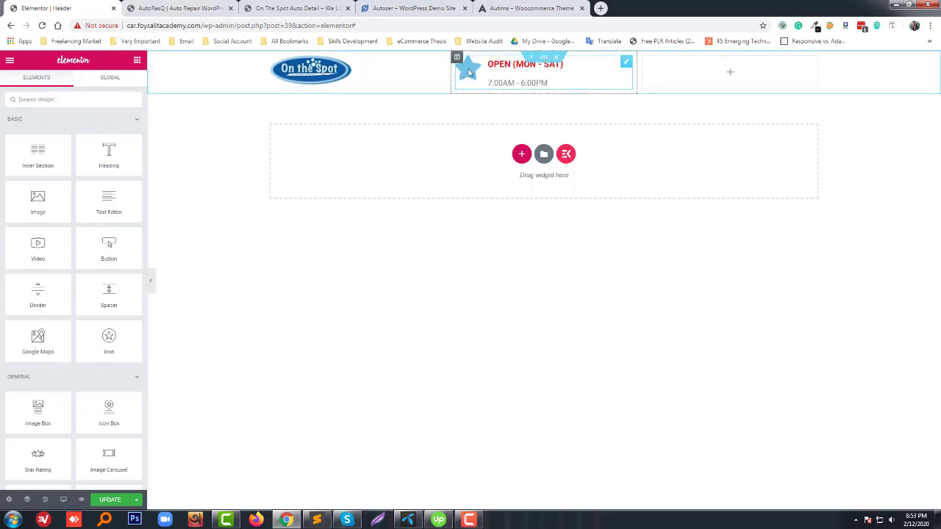
- Set the primary color of the opening hours Icon Box's star icon to bright red
click(616, 64)
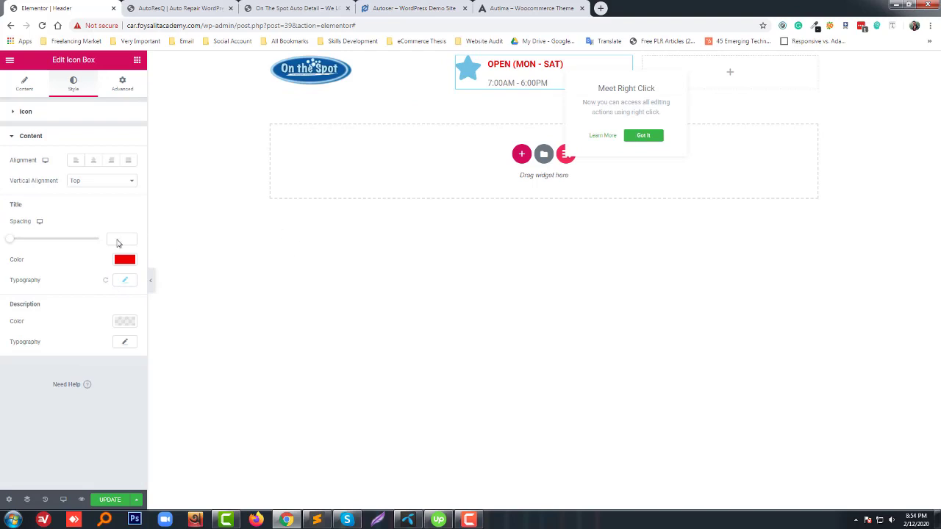
click(83, 144)
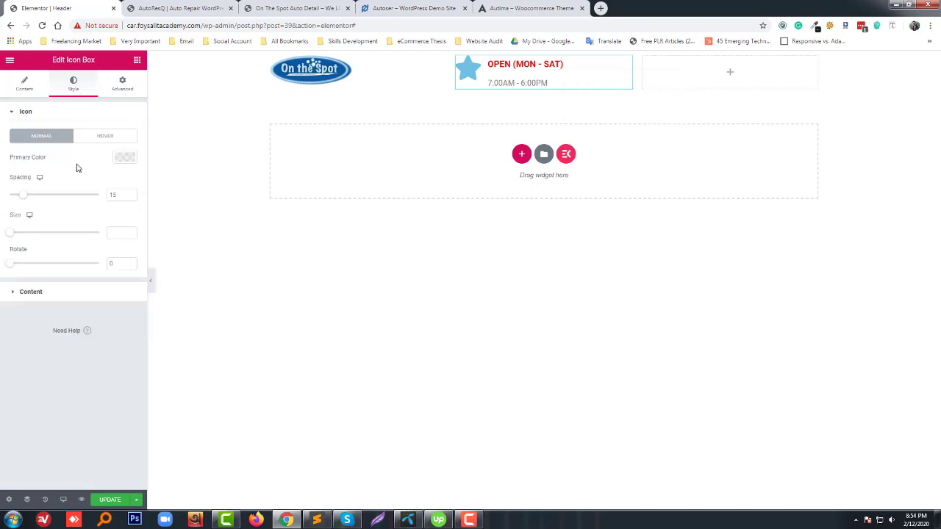
click(127, 160)
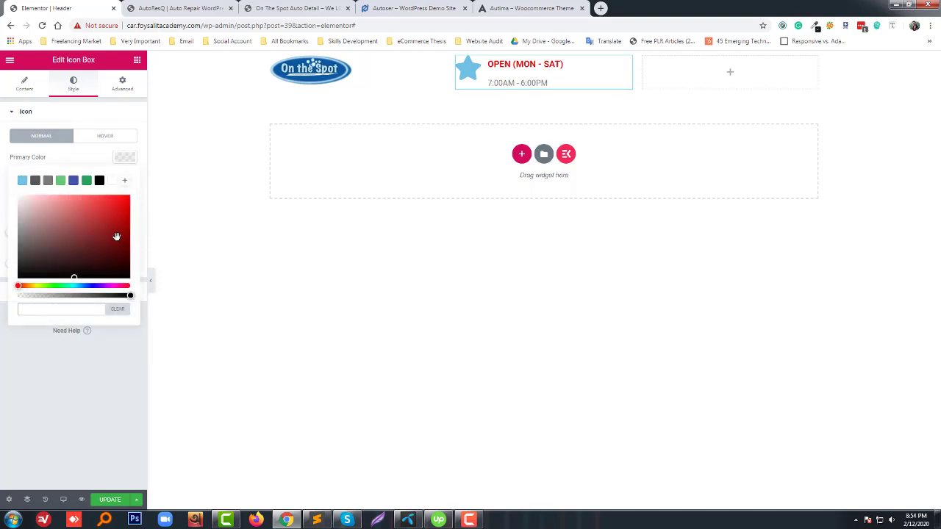
drag(117, 236, 148, 187)
click(199, 277)
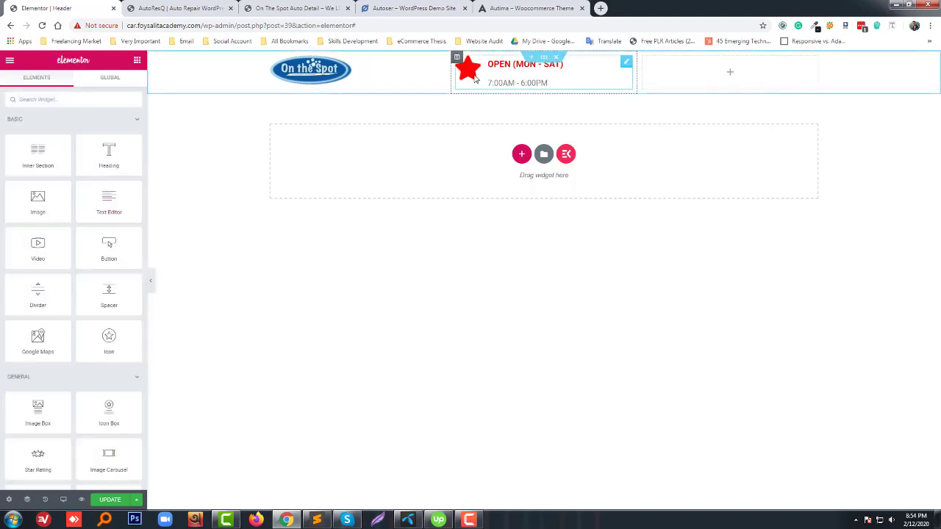
- Set the star icon's size in the opening hours Icon Box to 32
click(474, 80)
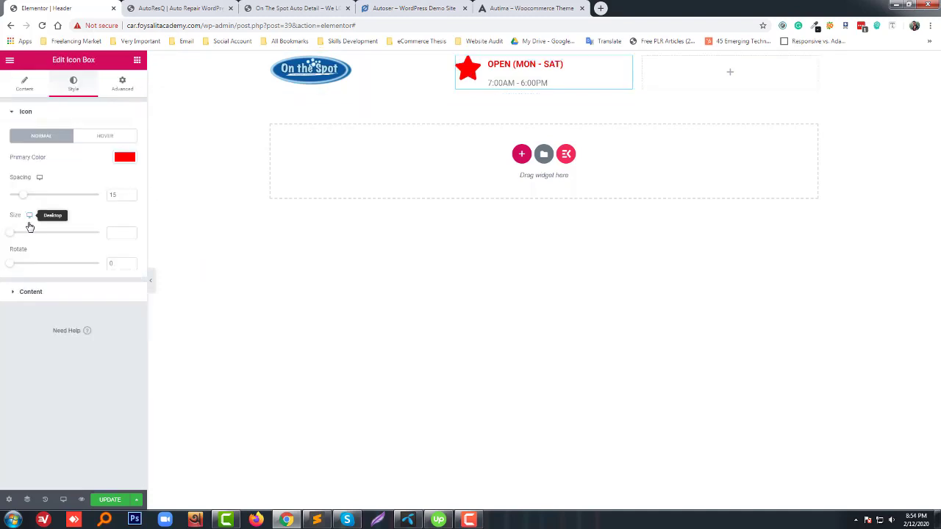
drag(10, 236, 14, 236)
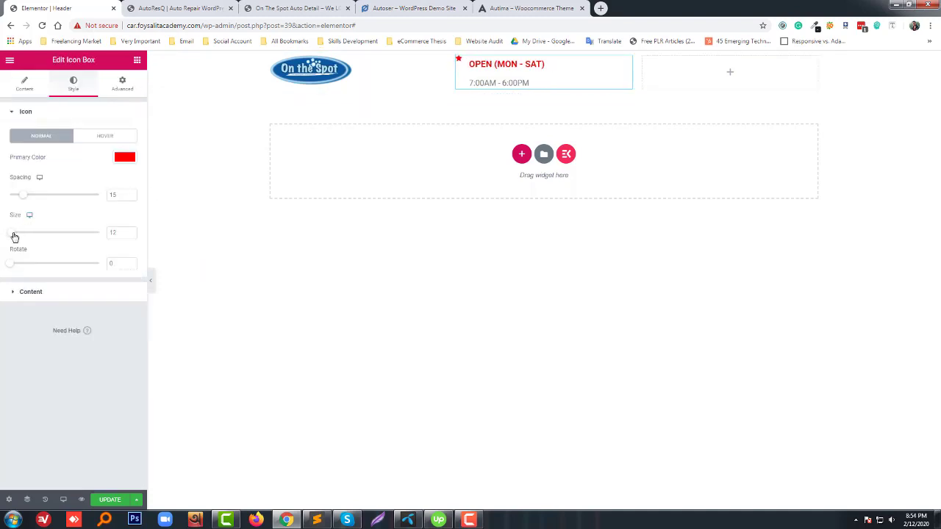
double_click(110, 233)
text(24)
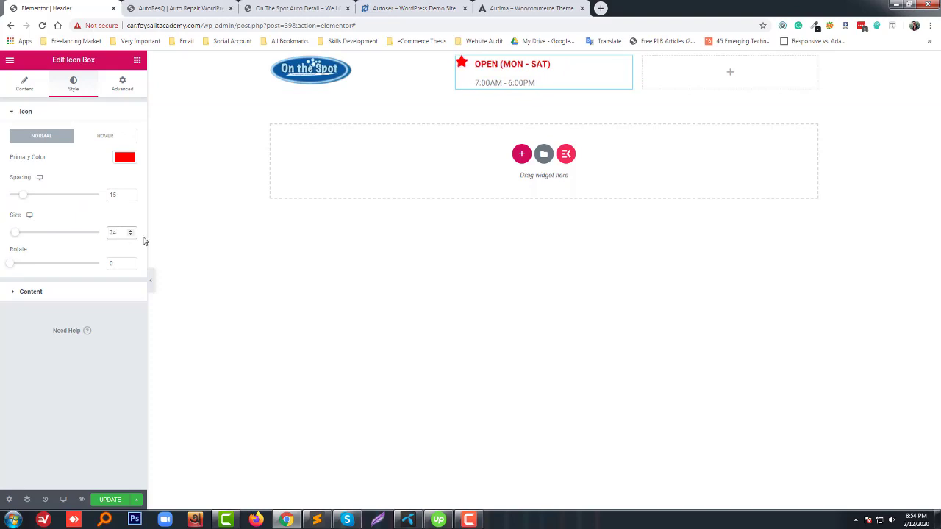
key(Up)
key(Up)
key(Up)
key(Up)
key(Up)
key(Up)
key(Up)
key(Up)
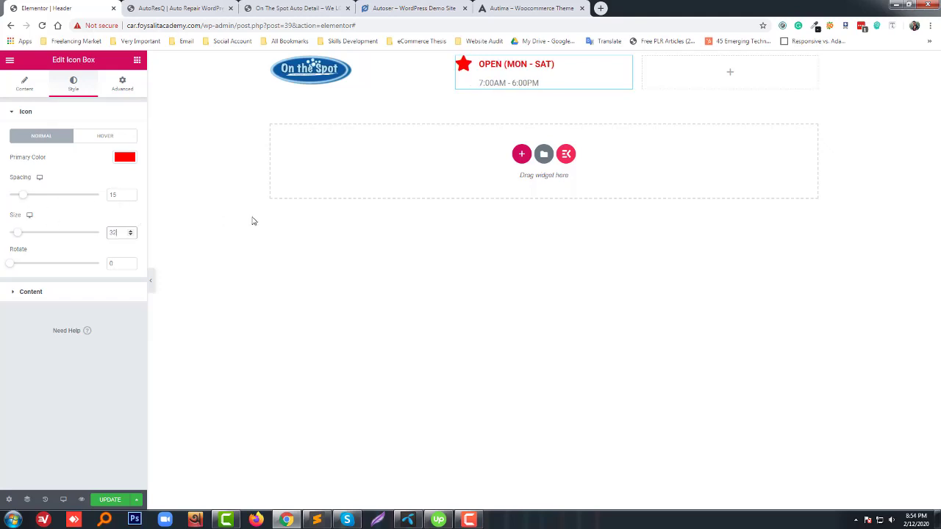
- Reduce the line height of the Icon Box description to the minimum in its typography settings
click(86, 294)
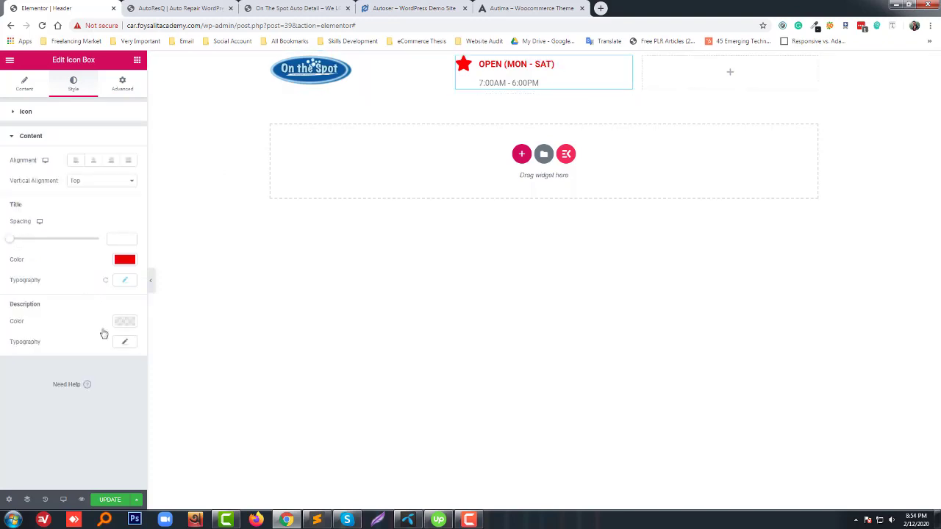
click(124, 343)
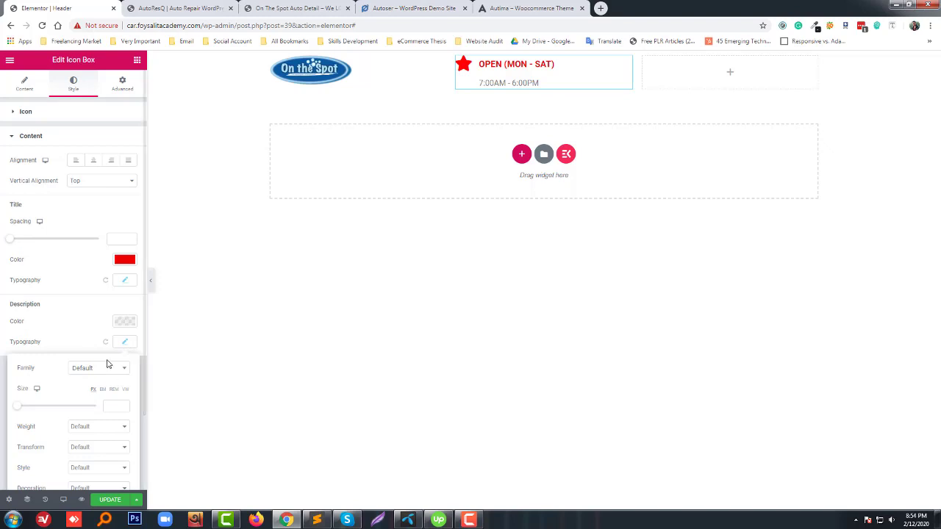
scroll(109, 375, down, 1)
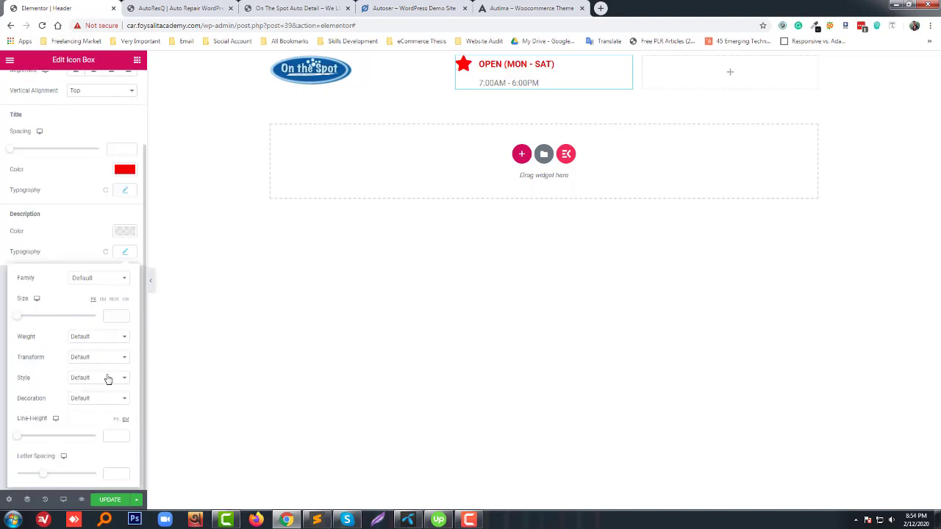
mouse_move(12, 444)
mouse_down()
mouse_move(40, 437)
mouse_move(3, 432)
mouse_up()
click(3, 431)
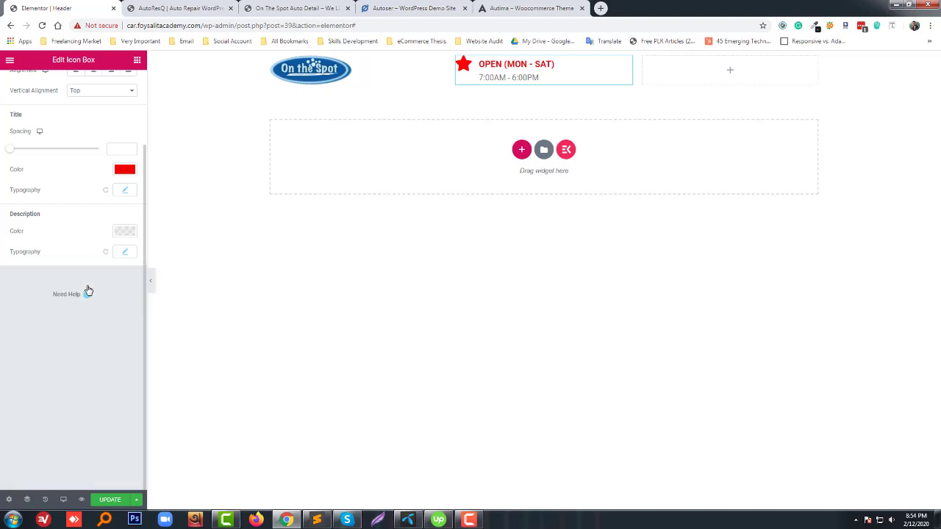
- Try a 0.1 em line height on the Icon Box title, and settle it at 1 em
click(125, 190)
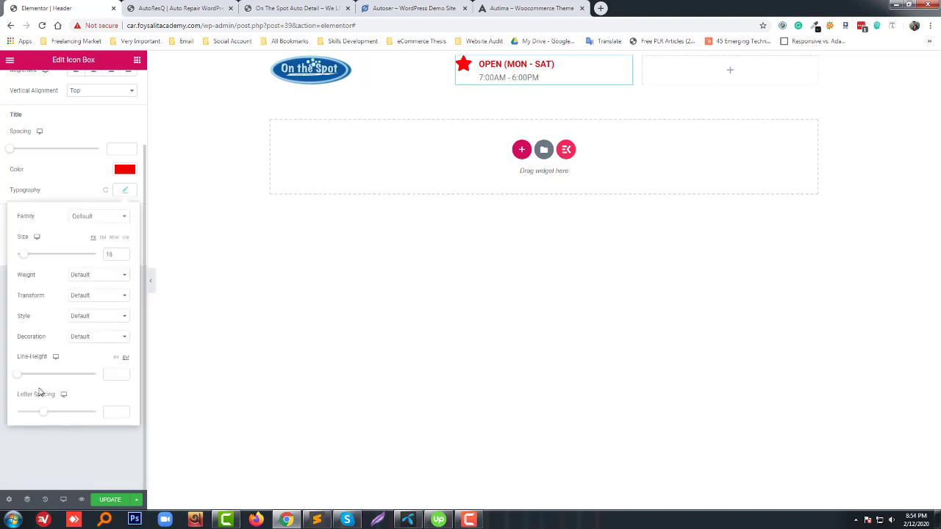
mouse_move(18, 380)
mouse_down()
mouse_move(27, 378)
mouse_move(3, 380)
mouse_up()
click(3, 379)
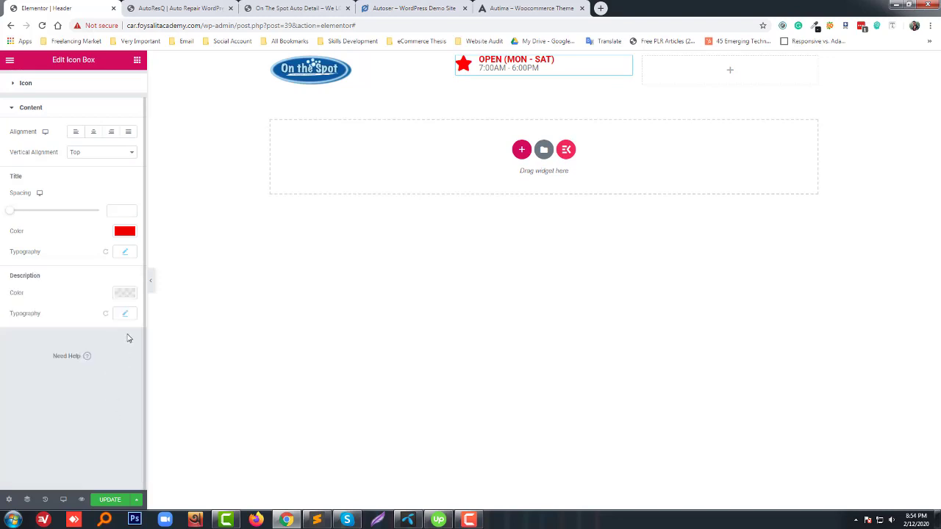
click(123, 253)
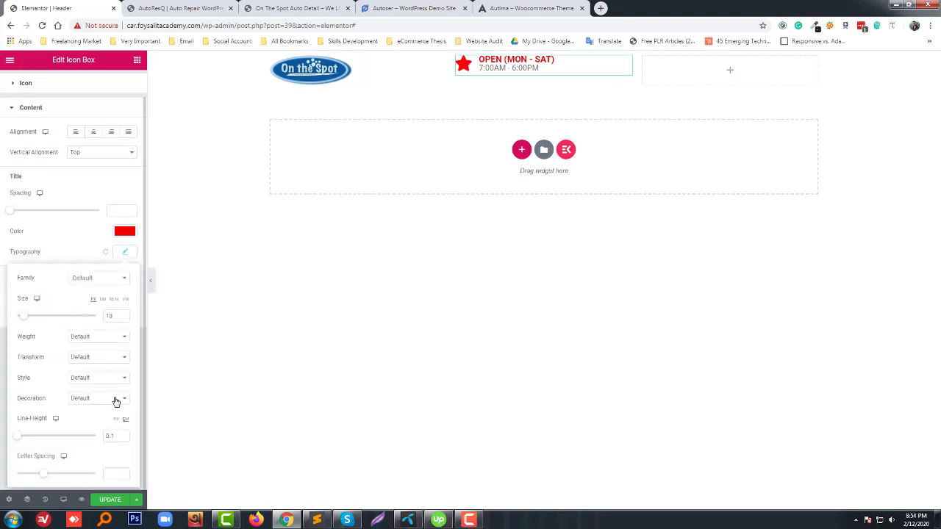
click(122, 438)
click(122, 438)
click(122, 438)
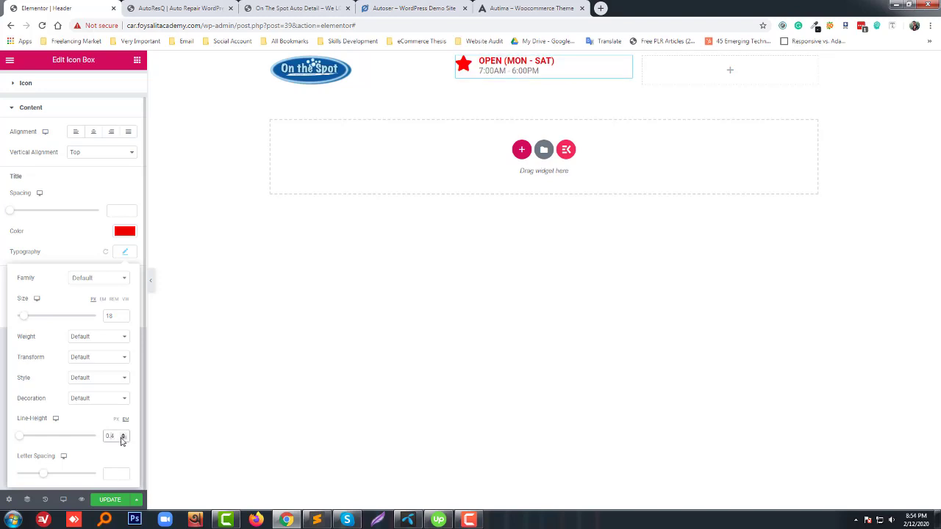
click(122, 441)
click(122, 438)
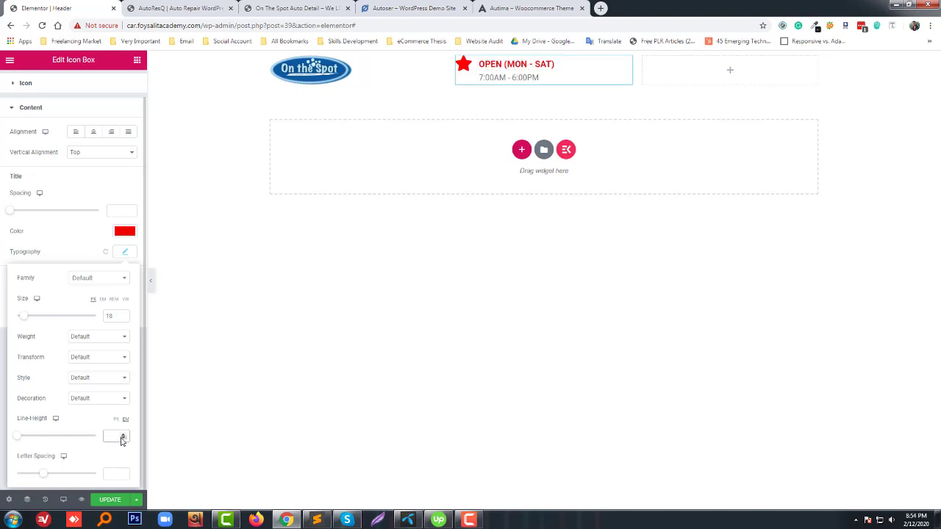
click(122, 438)
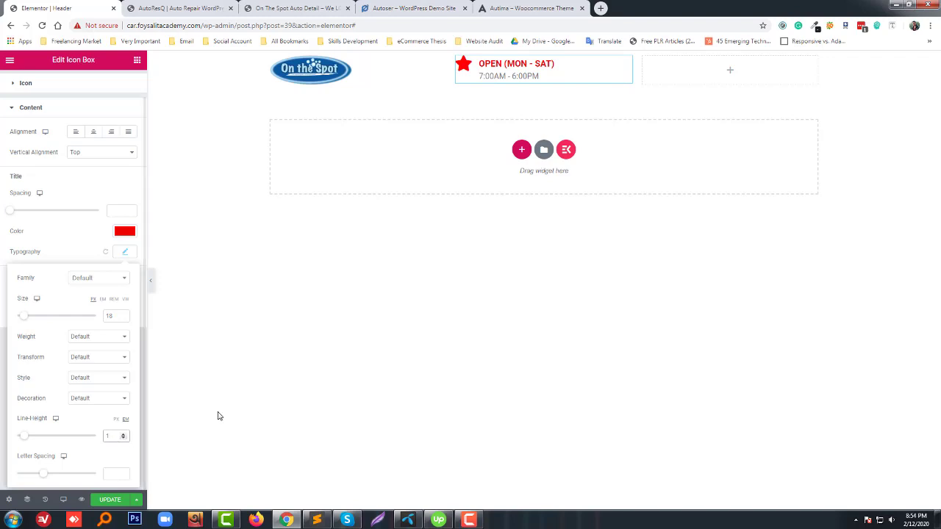
click(252, 373)
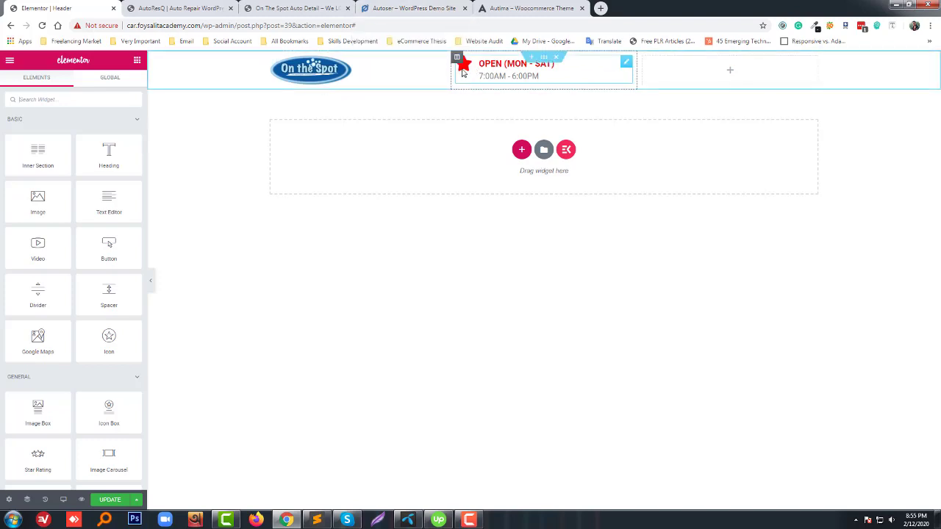
- Try the preset light blue #6EC1E4 and the preset blue #4054B2 as the opening hours Icon Box's title color
click(572, 76)
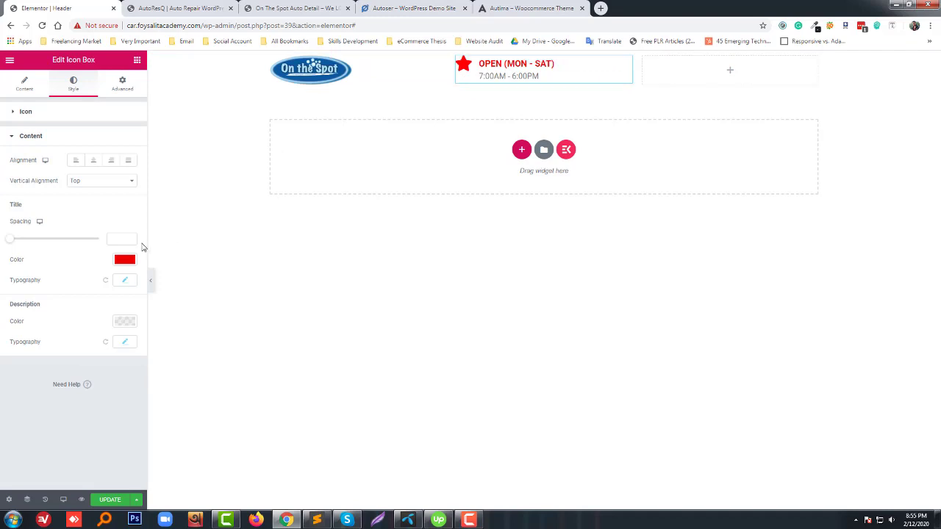
click(126, 262)
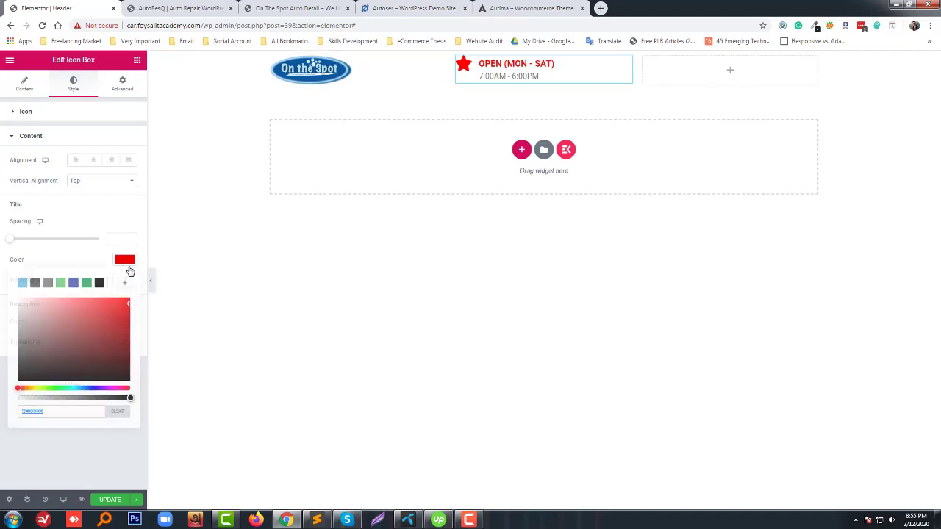
click(24, 284)
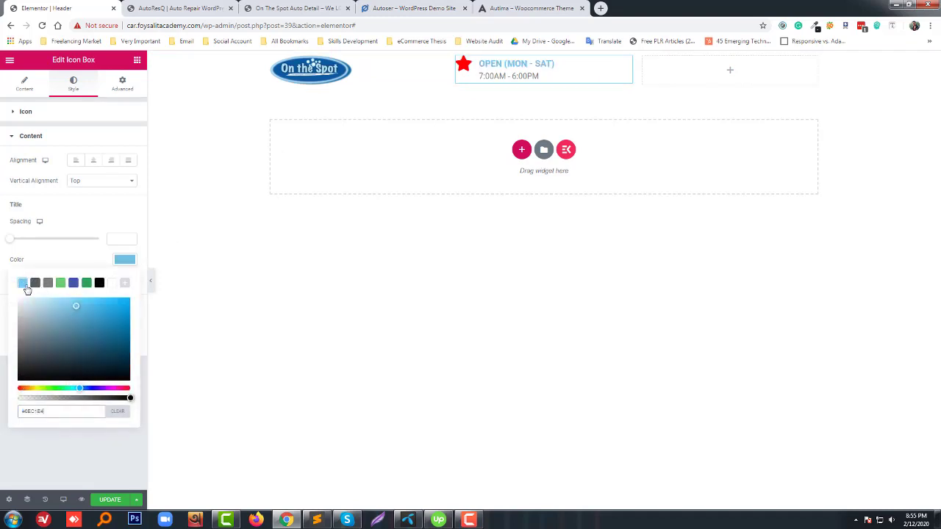
click(74, 284)
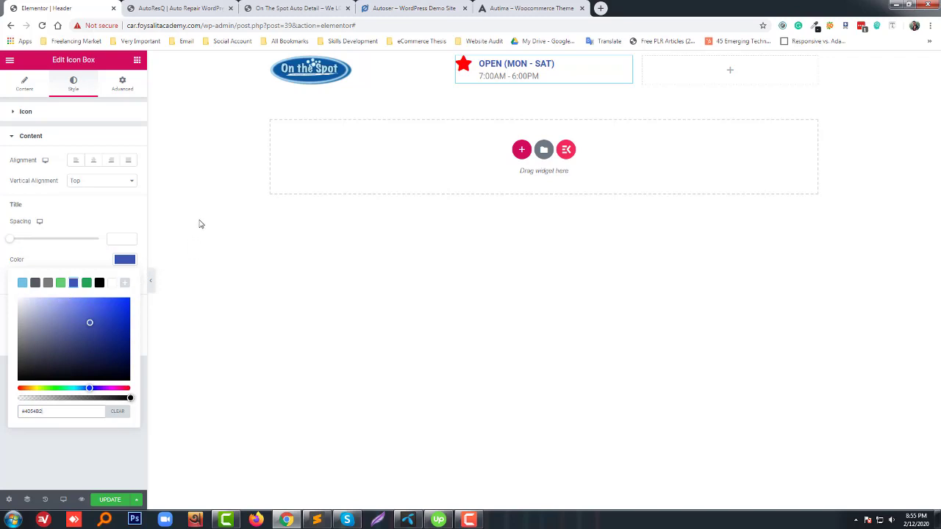
- Sample the dark navy background #072F4F from the AutoResQ demo's header with the page color picker
click(295, 8)
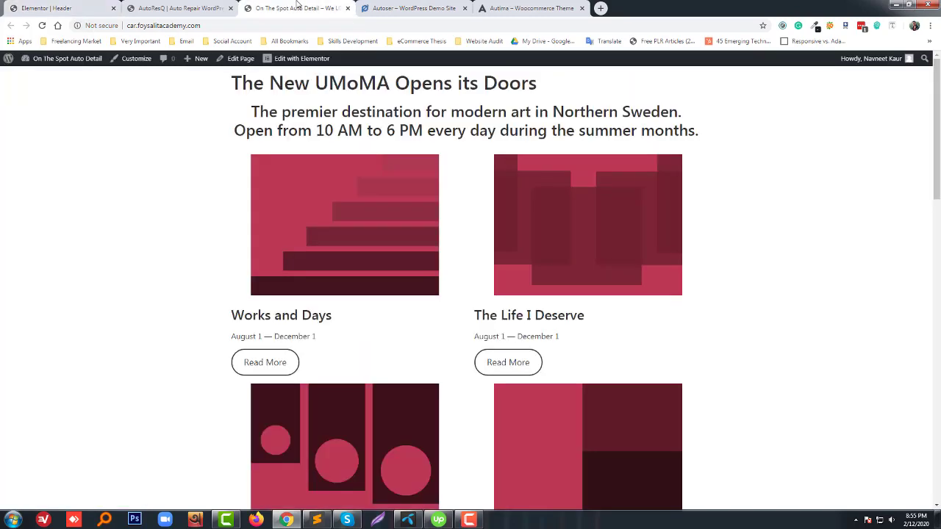
click(397, 8)
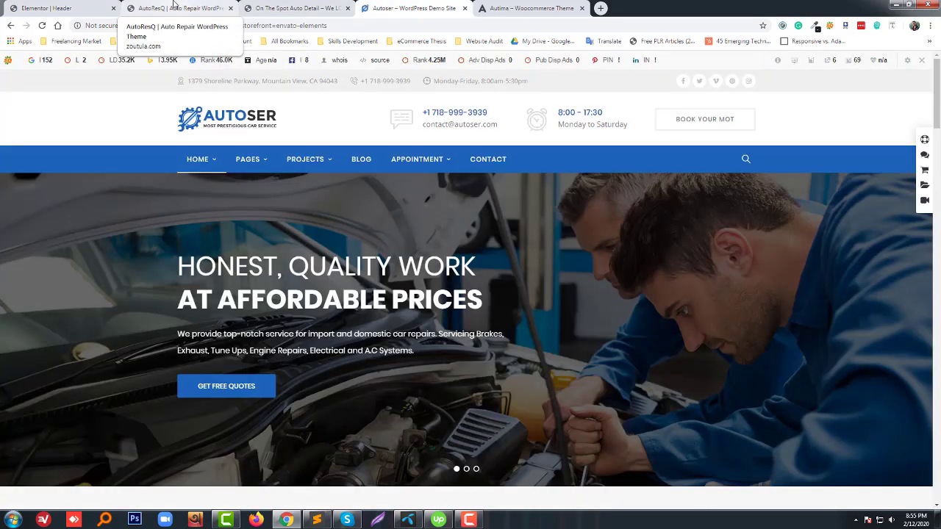
click(174, 8)
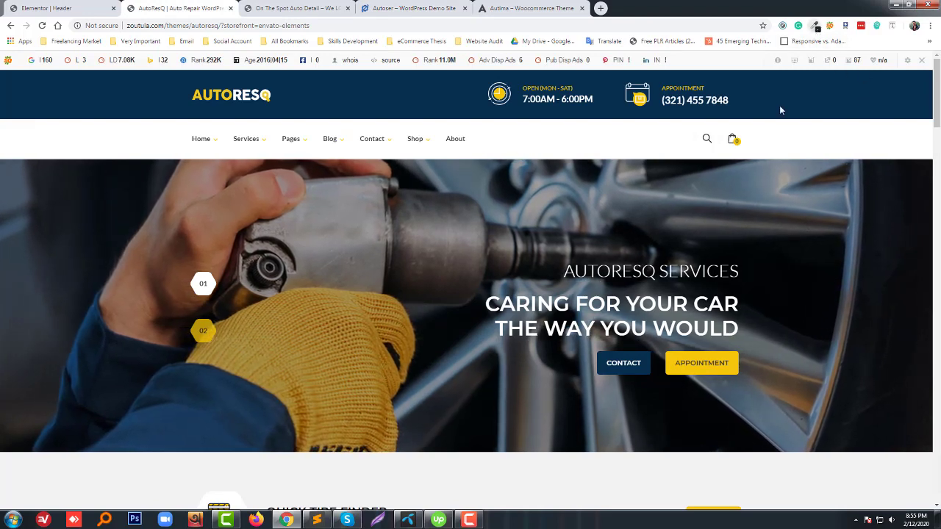
click(815, 25)
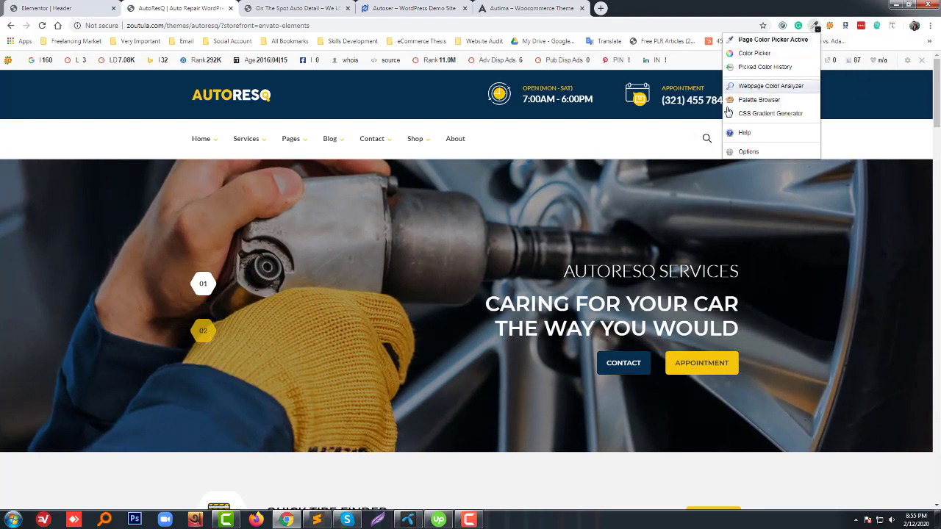
click(758, 53)
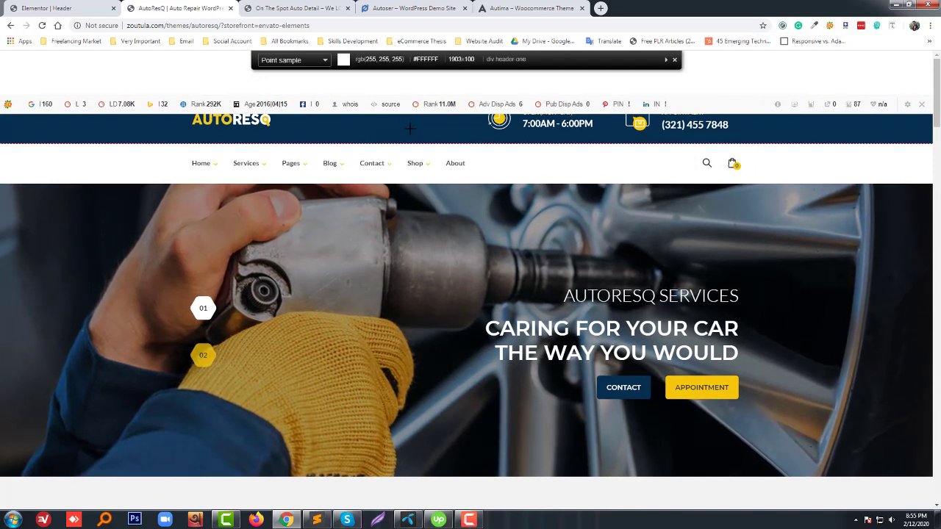
click(359, 131)
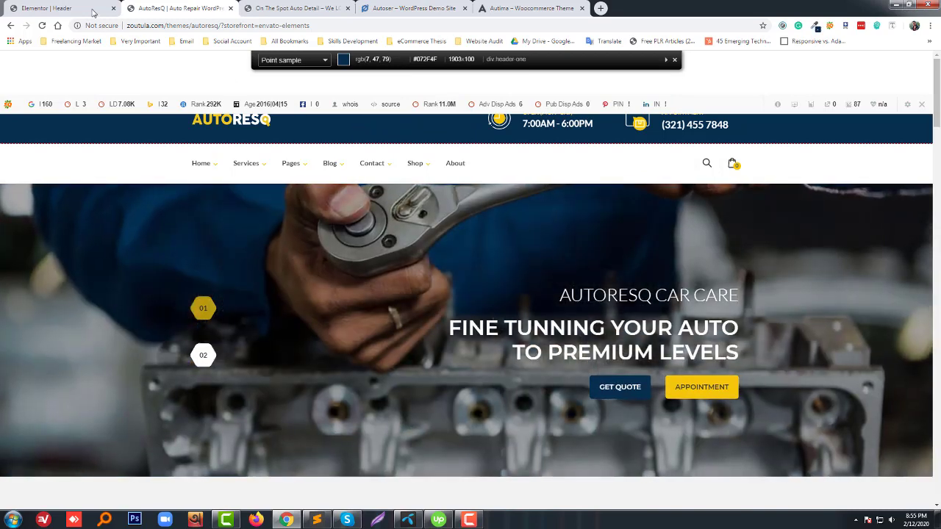
- Set the opening hours Icon Box's title color to #072F4F in the Elementor header
click(94, 12)
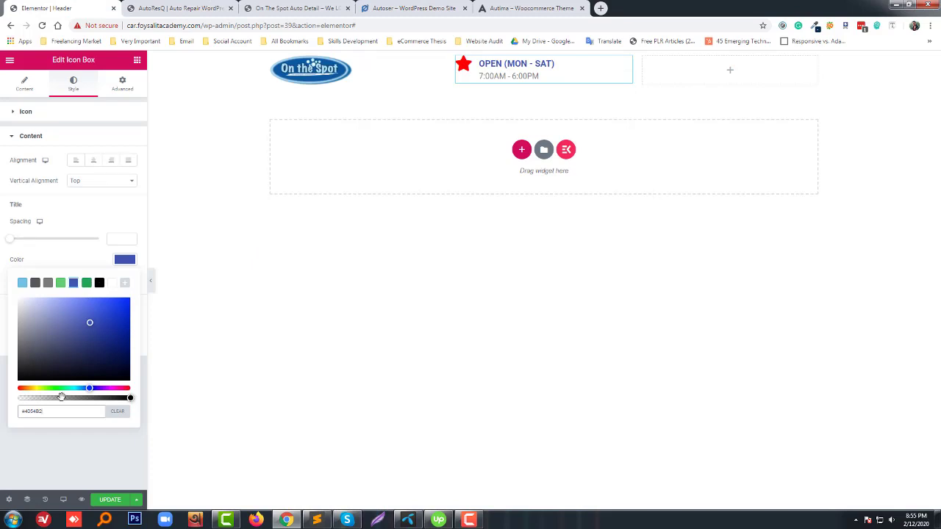
text(#072F4F)
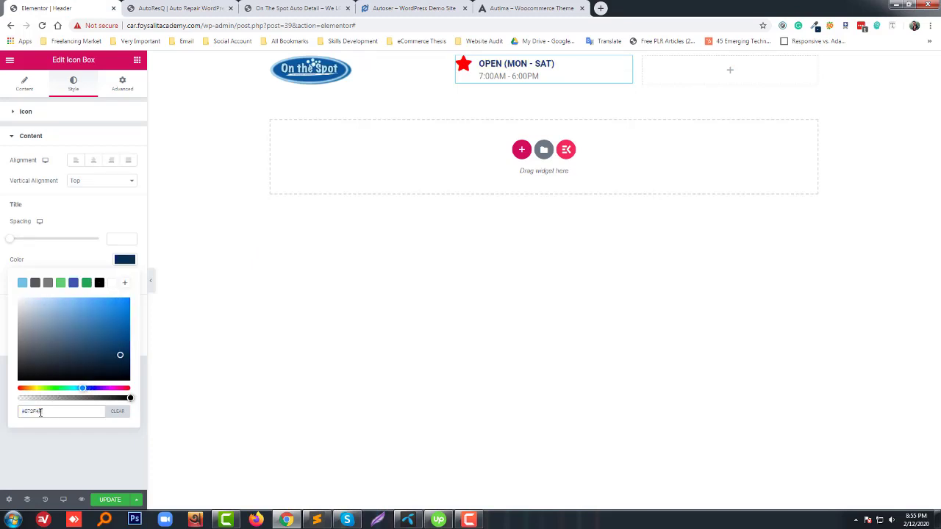
click(53, 451)
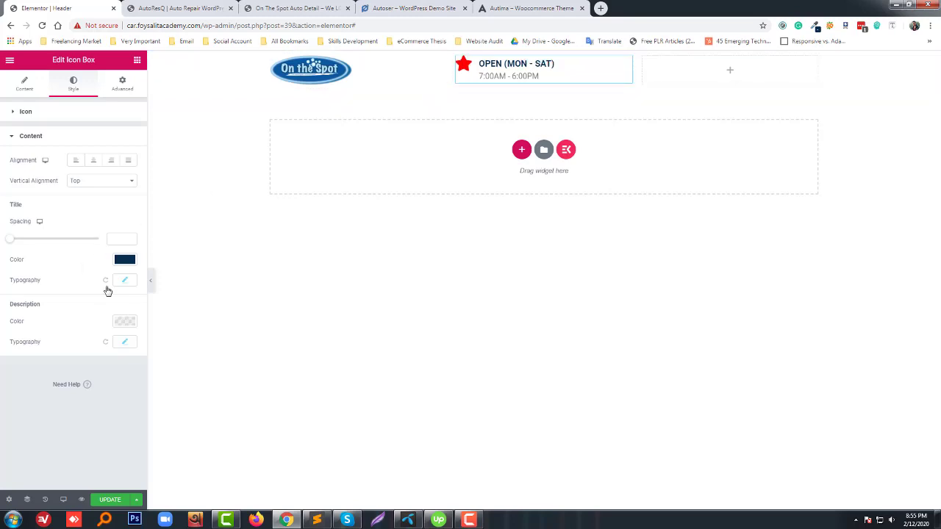
- Set the primary color of the opening hours Icon Box's star icon to #072F4F
click(73, 116)
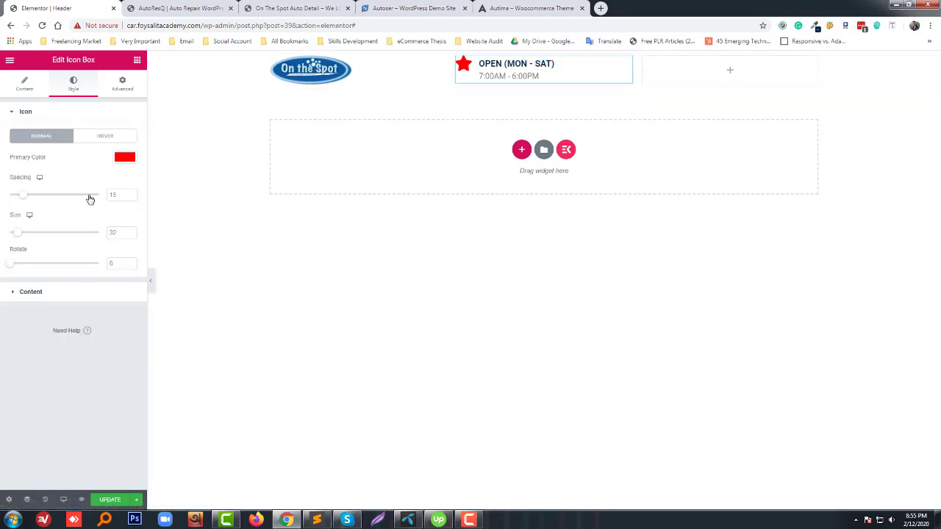
click(124, 159)
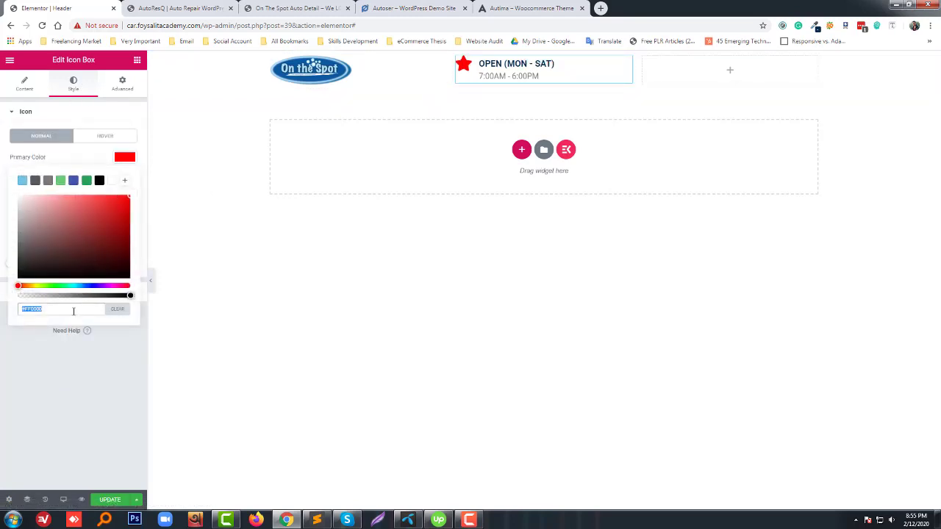
text(#072F4F)
click(103, 382)
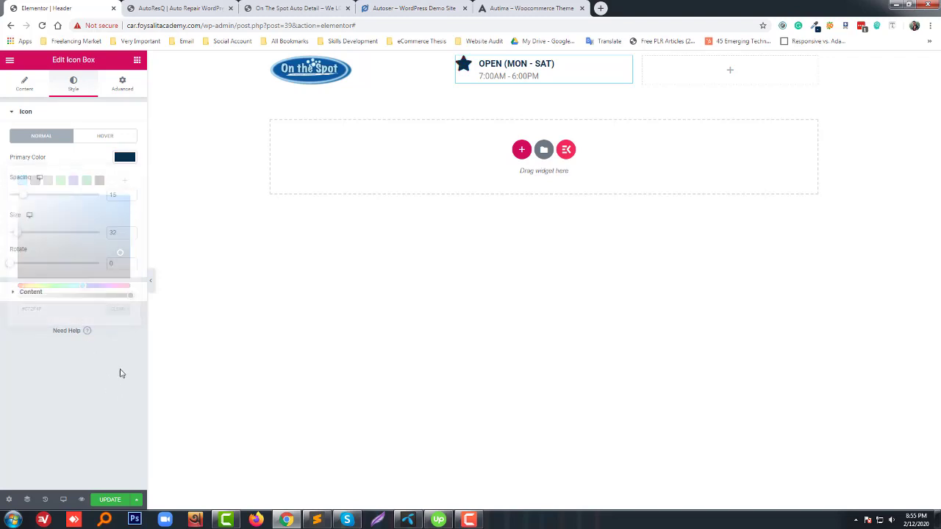
click(431, 206)
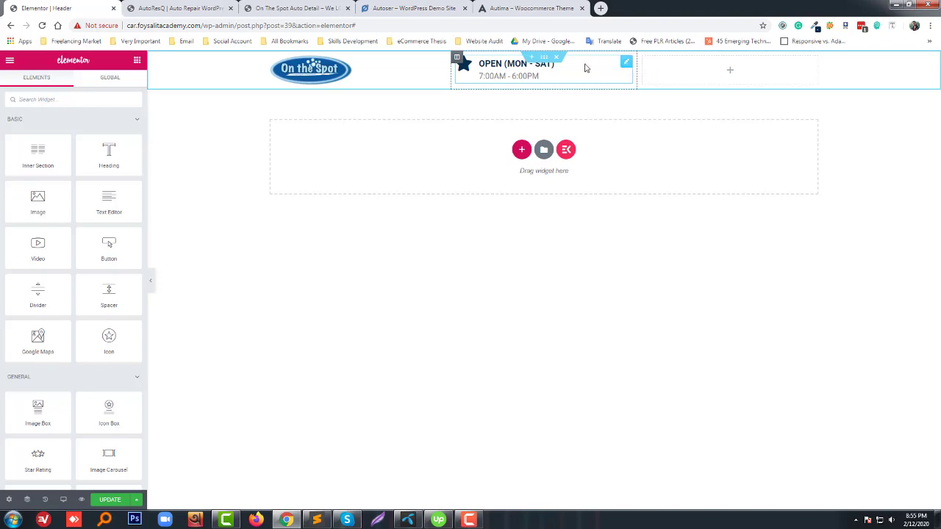
- Try the right icon position on the opening hours Icon Box, and return it to left
click(559, 73)
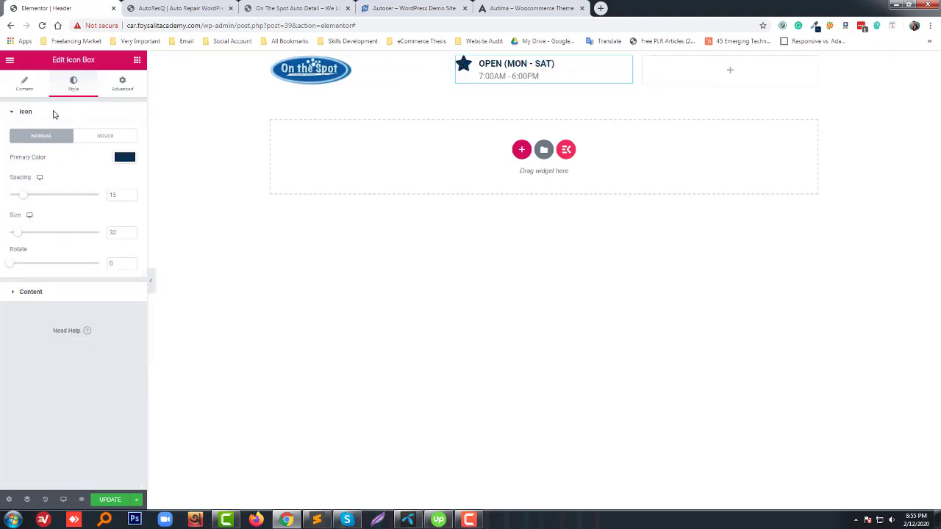
click(34, 91)
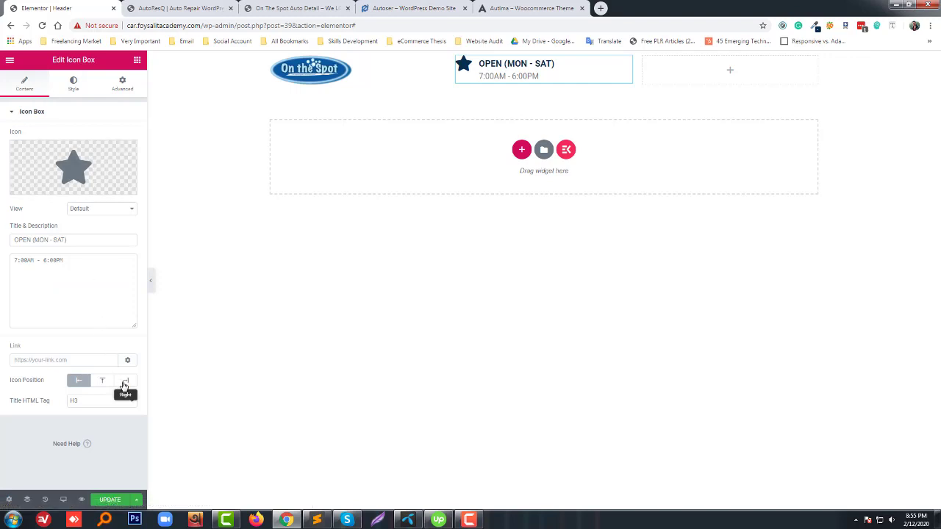
click(125, 381)
click(79, 381)
- Try End, Center and Start horizontal alignment on the opening hours column, and return it to Default
click(458, 58)
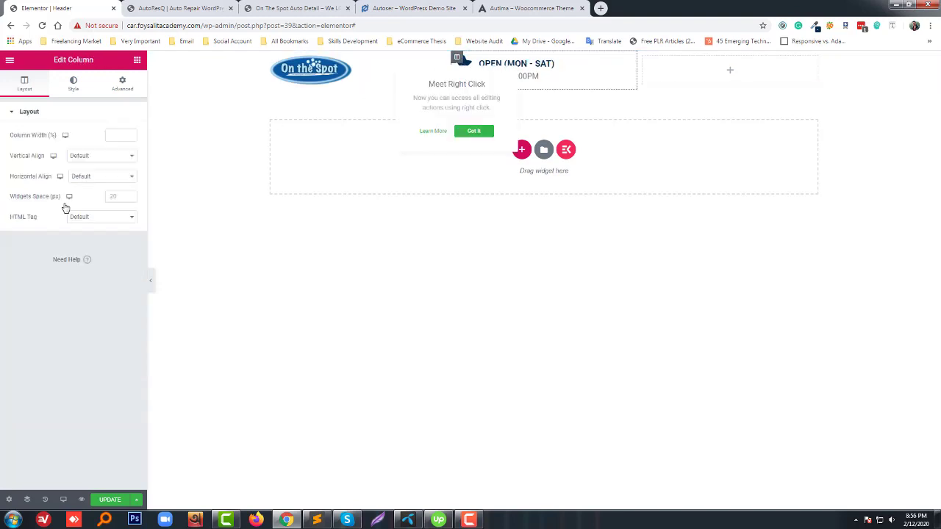
click(106, 160)
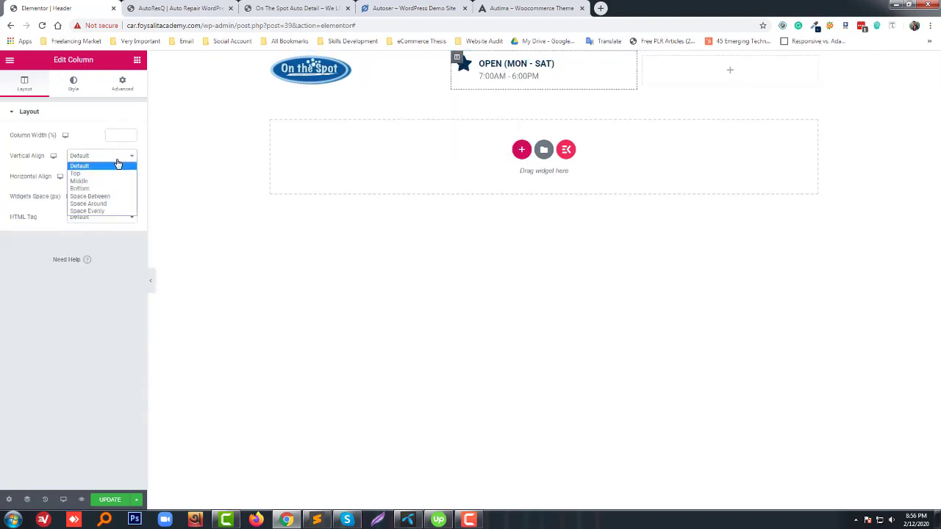
click(117, 162)
click(102, 176)
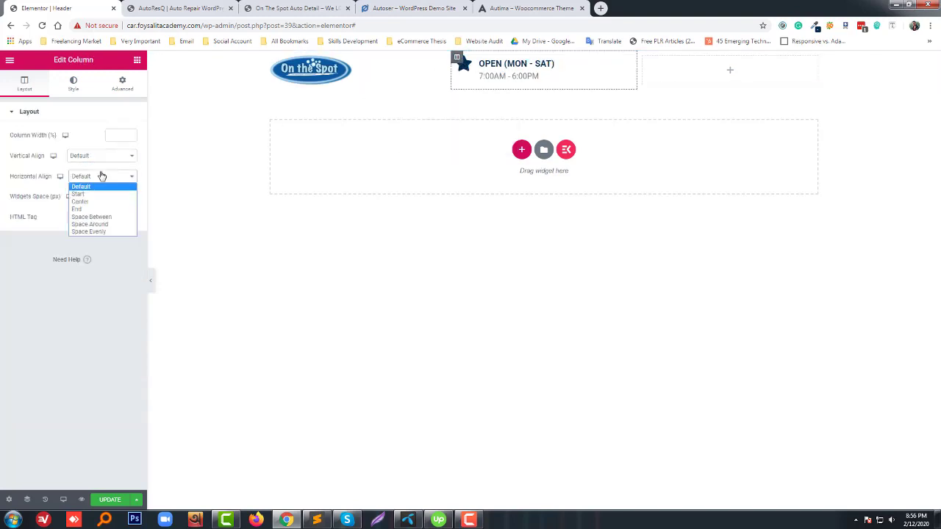
click(96, 211)
click(107, 180)
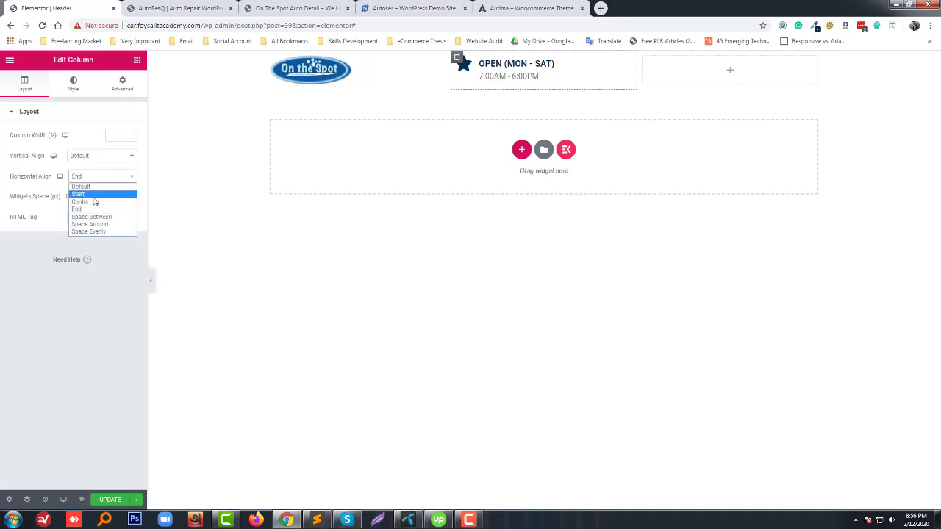
click(96, 201)
click(106, 183)
click(91, 194)
click(105, 183)
click(90, 186)
- Try Middle vertical alignment on the opening hours column, and return it to Default
click(101, 157)
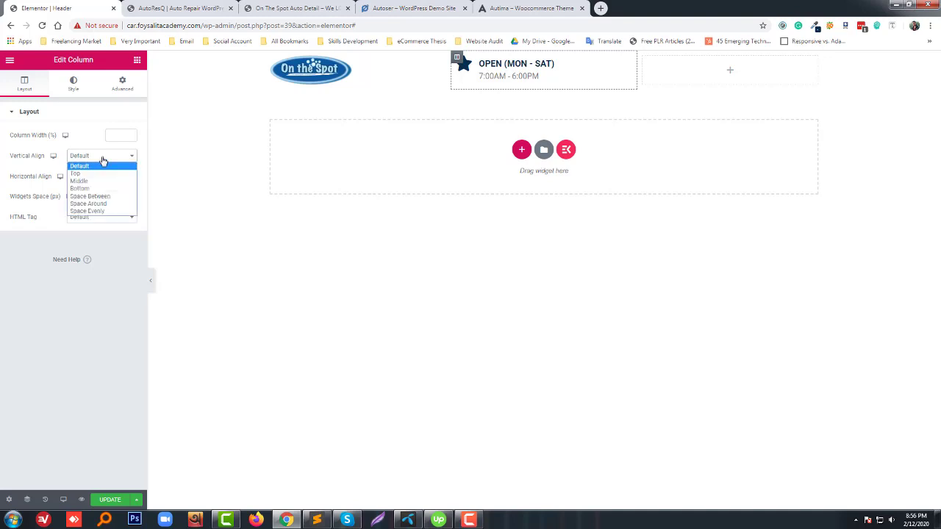
click(94, 182)
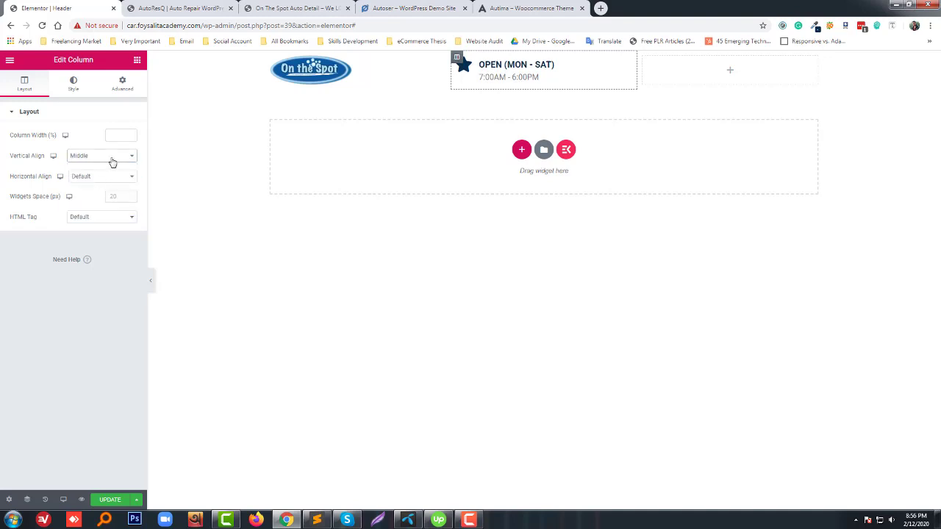
click(111, 156)
click(91, 163)
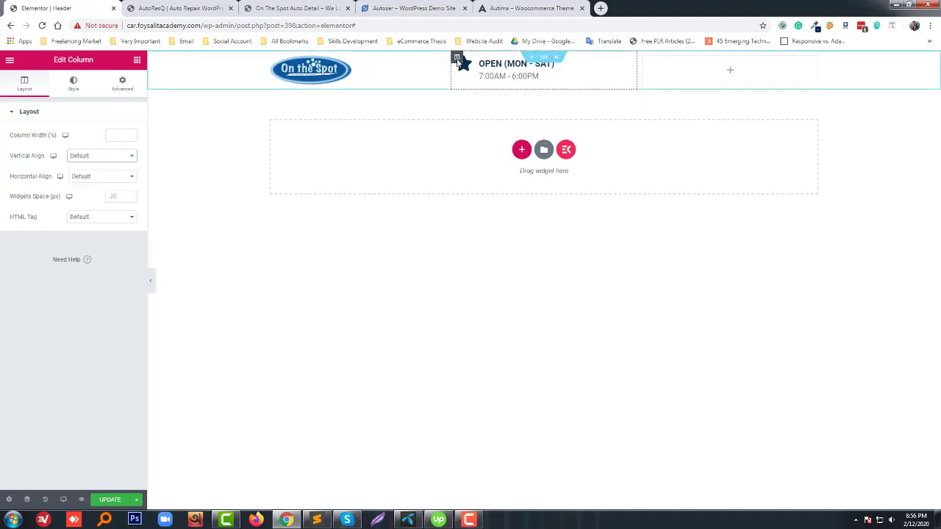
click(457, 59)
click(121, 157)
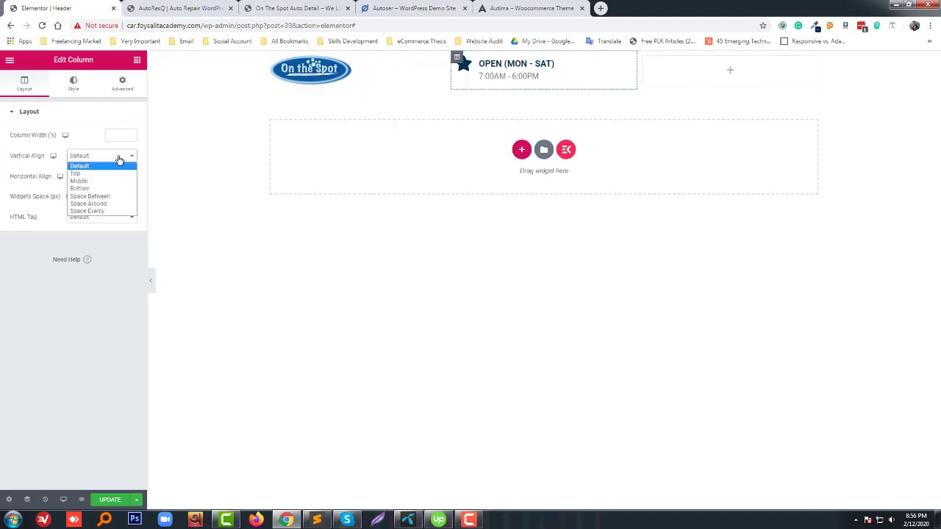
click(119, 159)
click(110, 218)
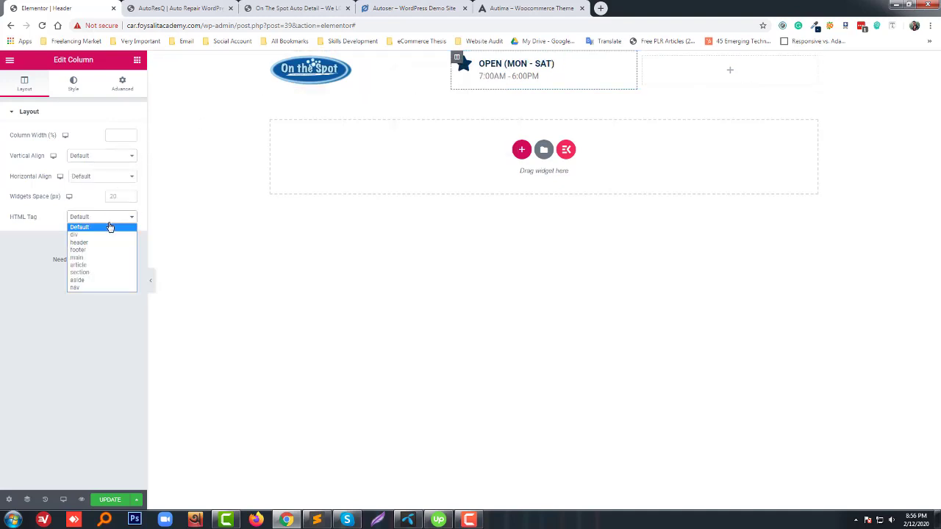
click(111, 225)
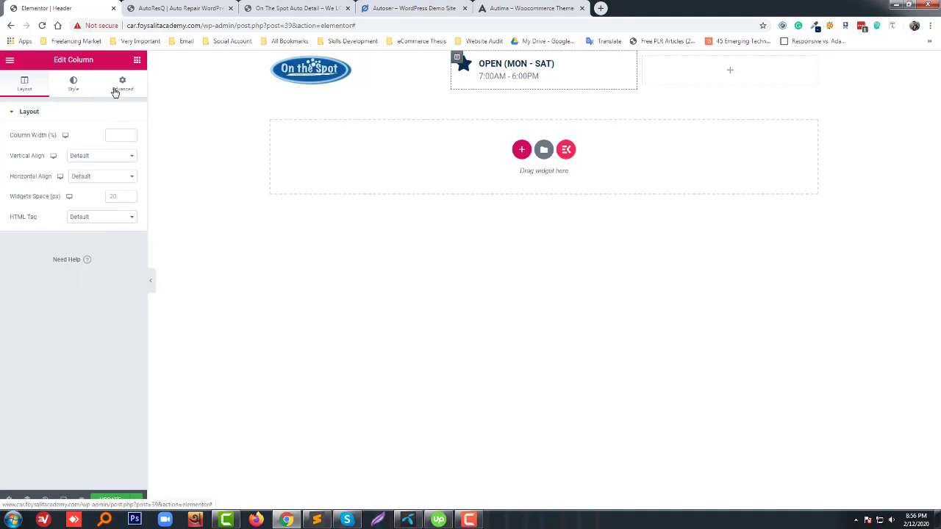
click(73, 84)
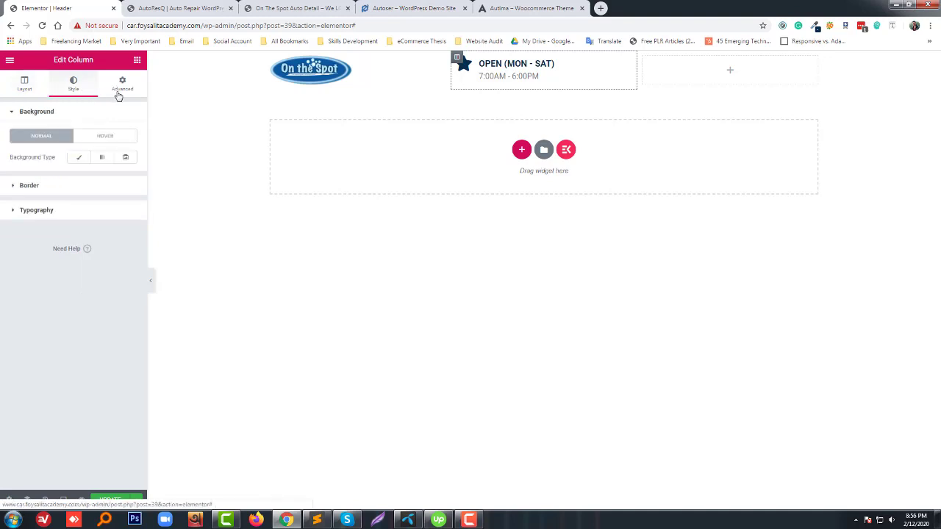
click(118, 97)
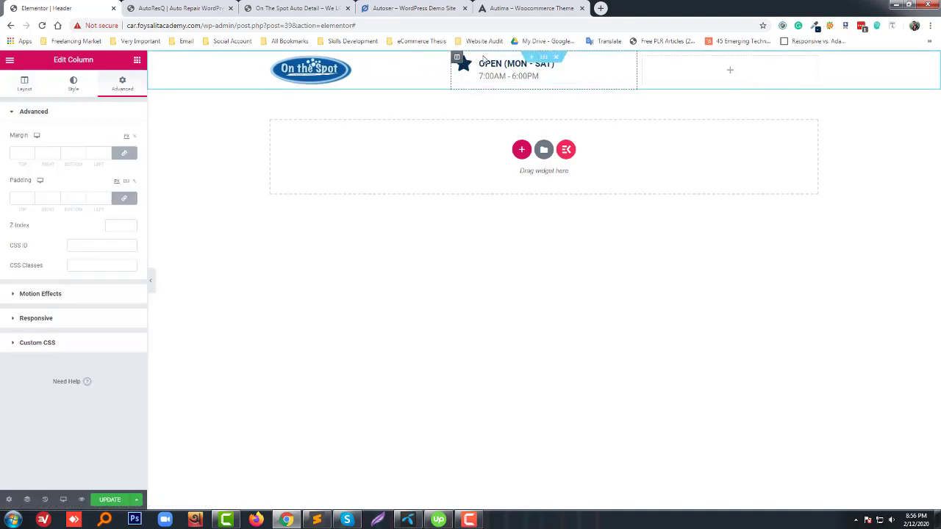
- Try Right, Justified and Center content alignment on the opening hours Icon Box, and clear the alignment choice
click(627, 64)
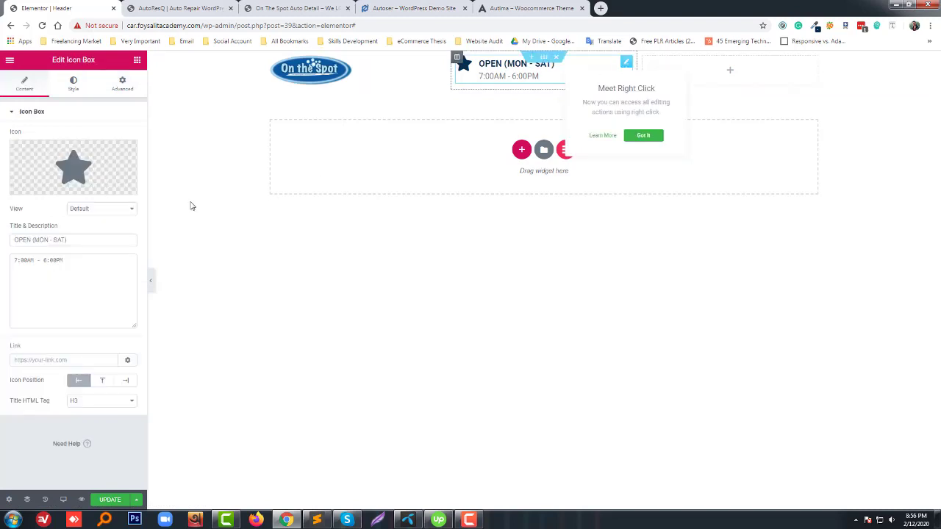
click(80, 83)
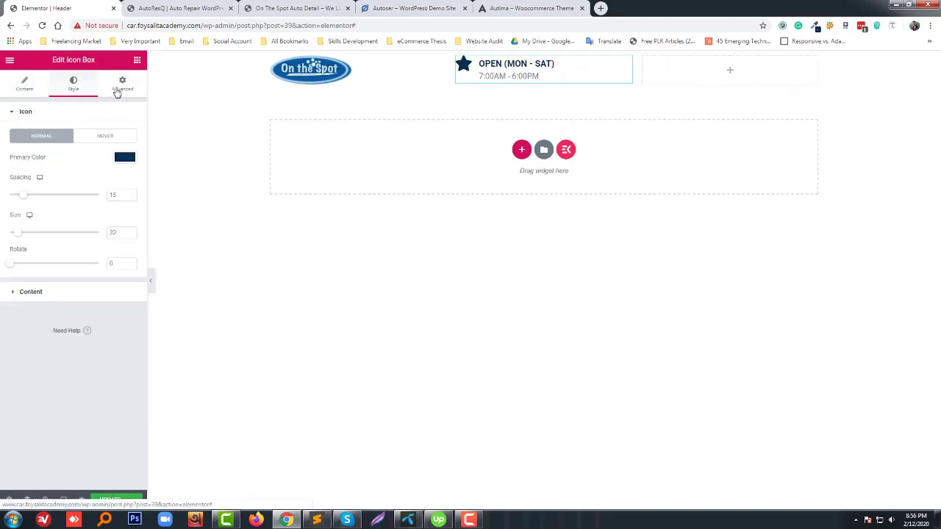
click(122, 86)
click(79, 90)
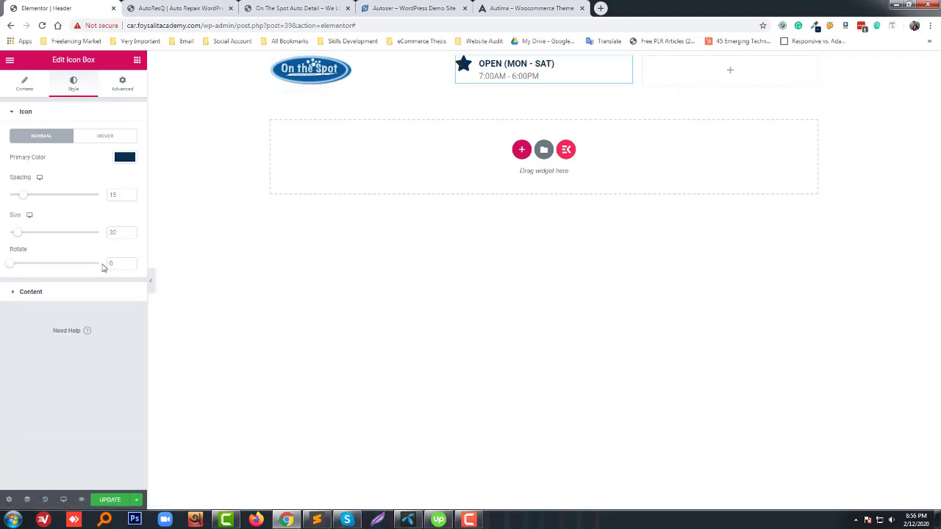
click(31, 292)
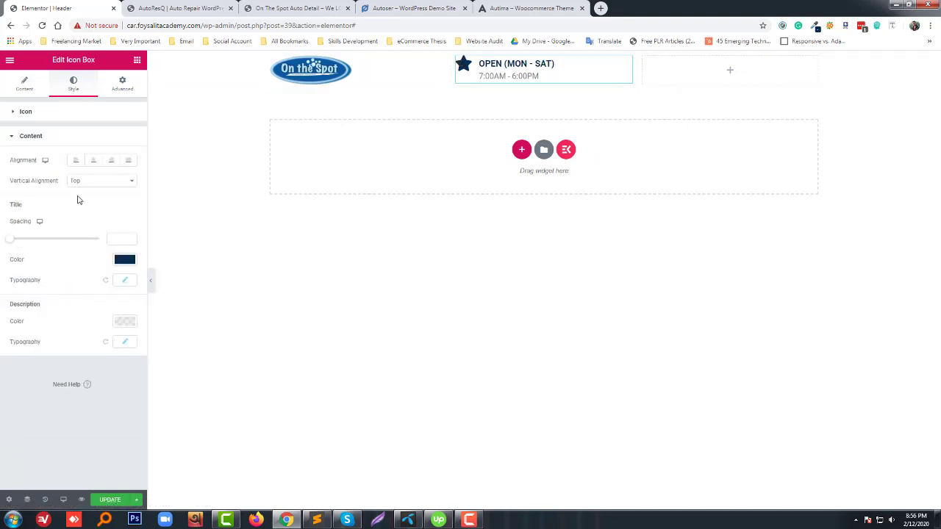
click(111, 161)
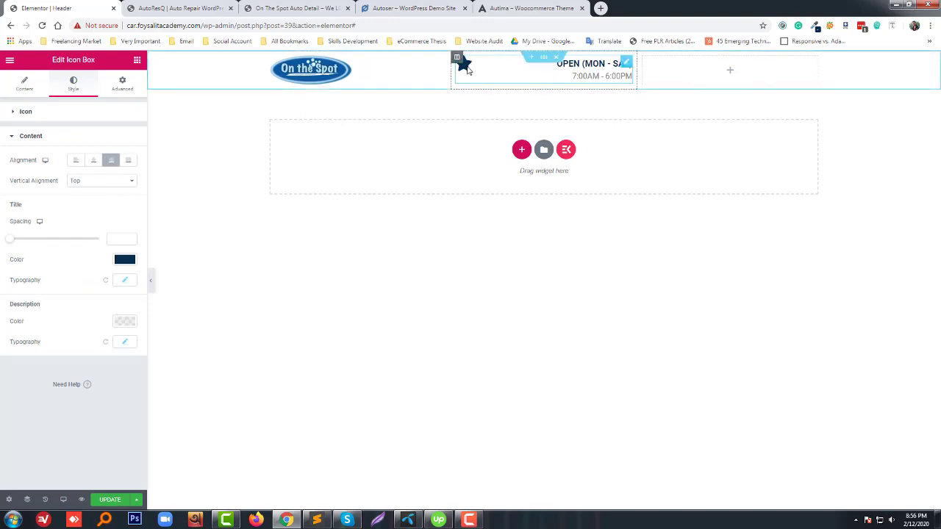
click(91, 128)
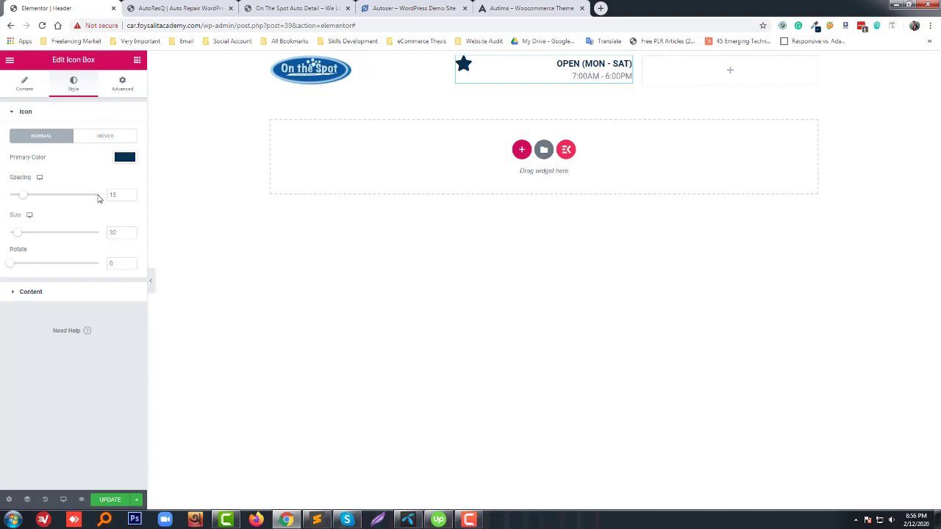
click(71, 294)
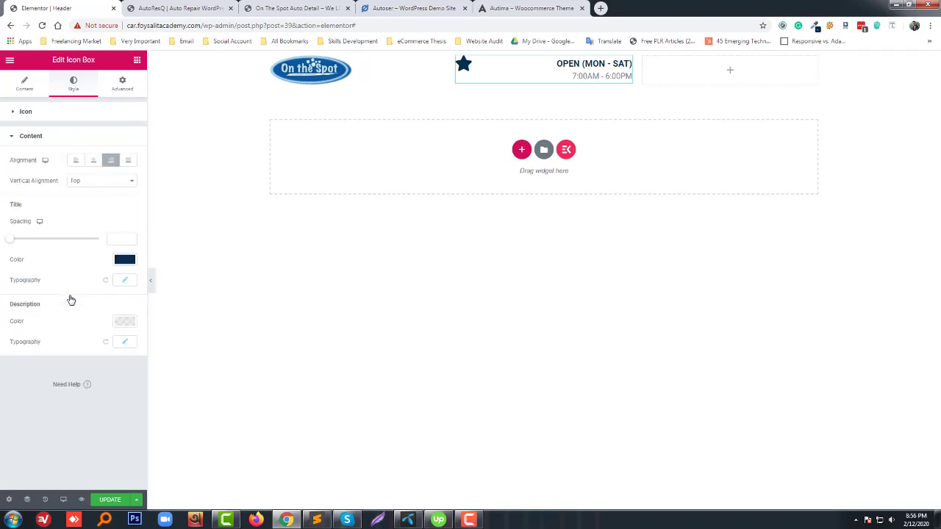
click(128, 160)
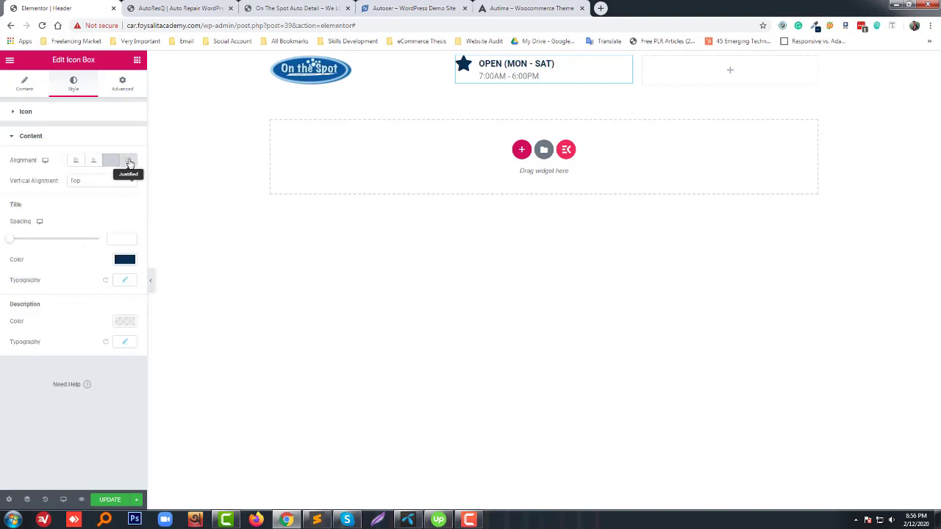
click(93, 161)
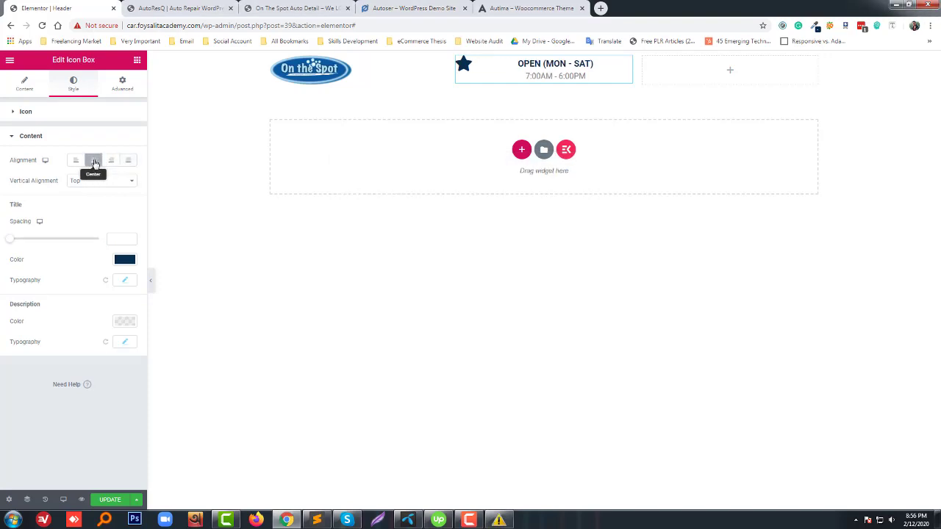
click(93, 160)
- Try Bottom vertical alignment on the opening hours Icon Box content, and return it to Top
click(92, 182)
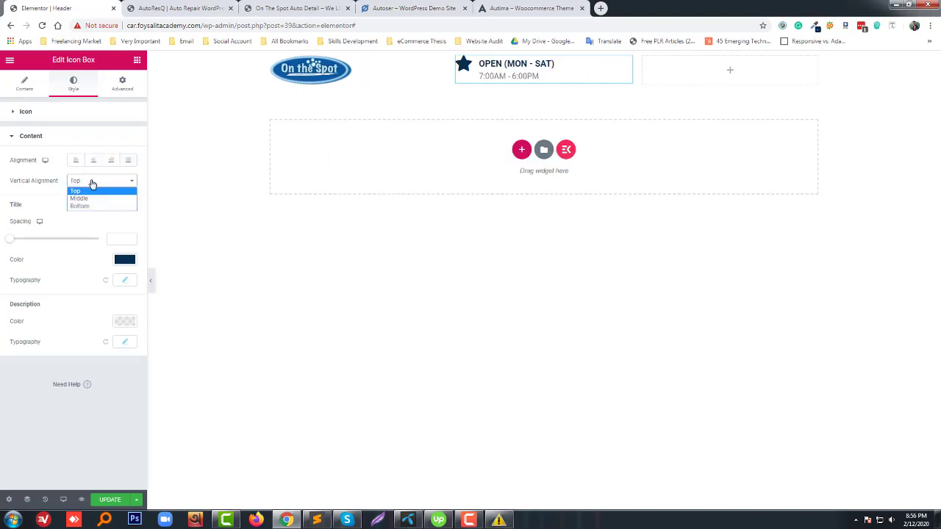
click(86, 206)
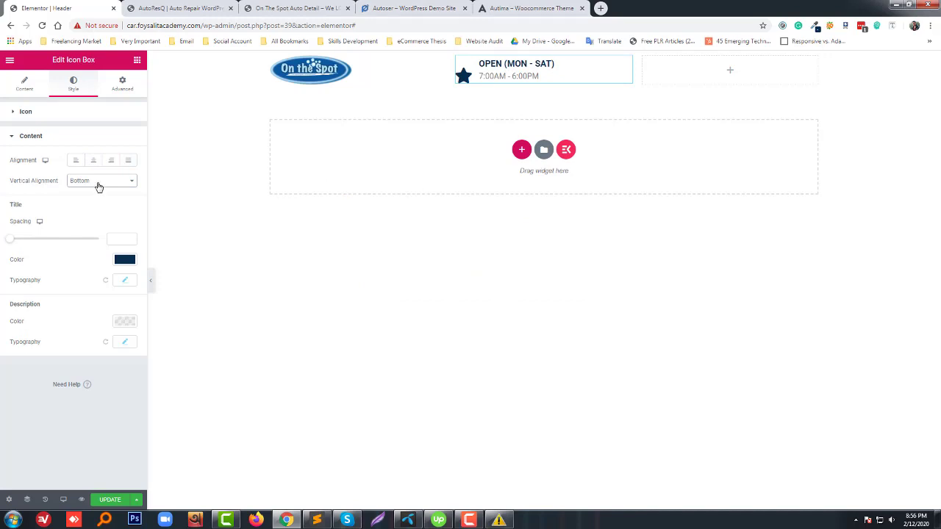
click(98, 183)
click(88, 194)
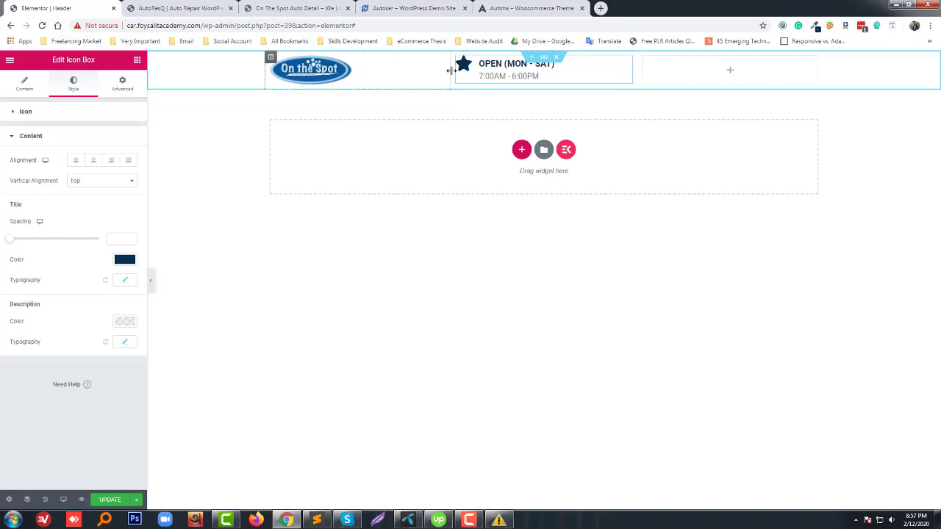
- Widen the logo column so that the opening hours column beside it becomes narrower
drag(455, 74, 559, 67)
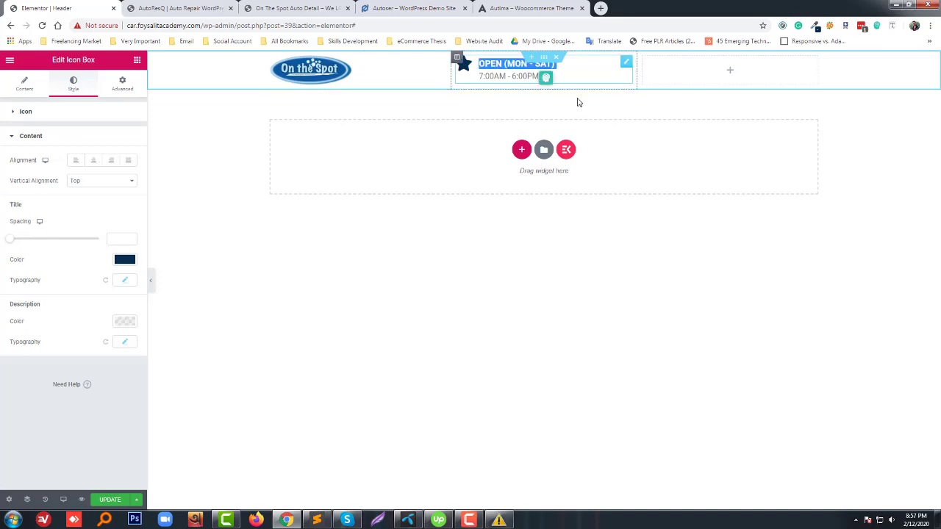
click(471, 68)
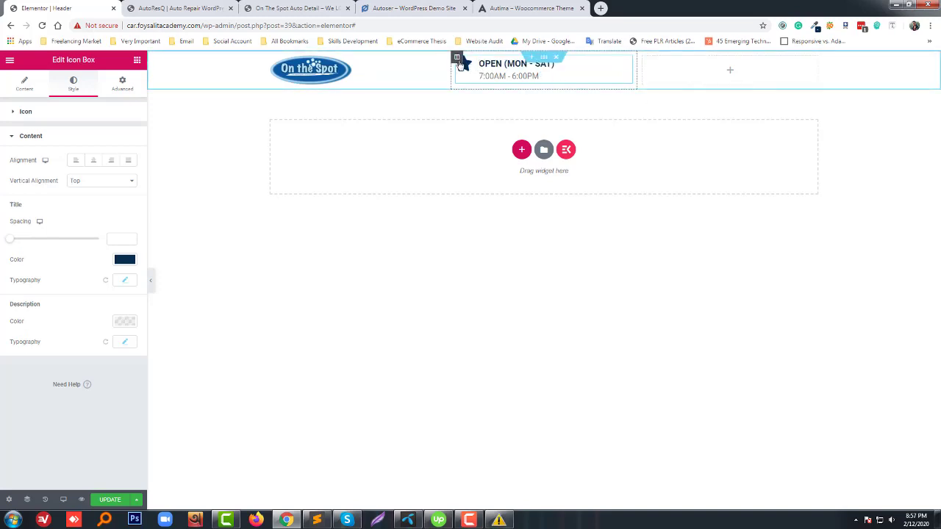
drag(450, 75, 519, 87)
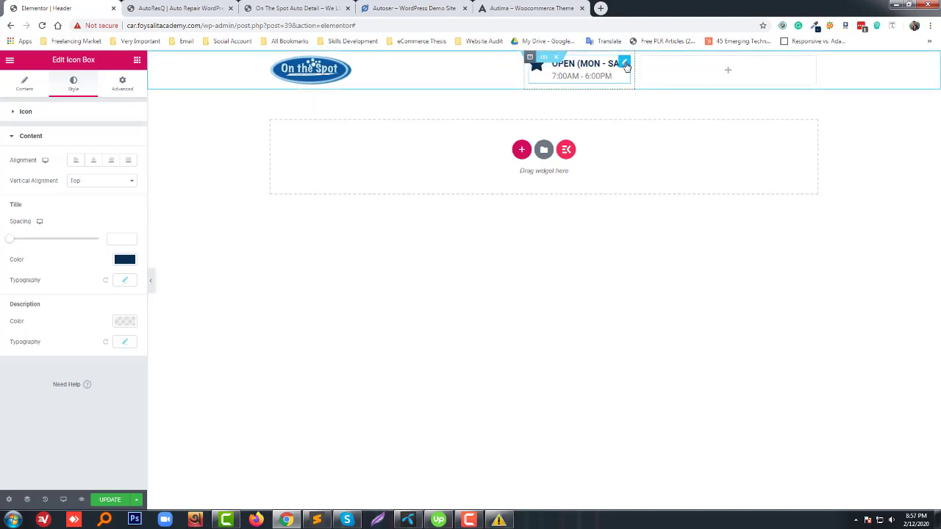
- Duplicate the opening hours Icon Box, move the copy into the empty third column, and widen the logo column further
right_click(626, 65)
click(635, 86)
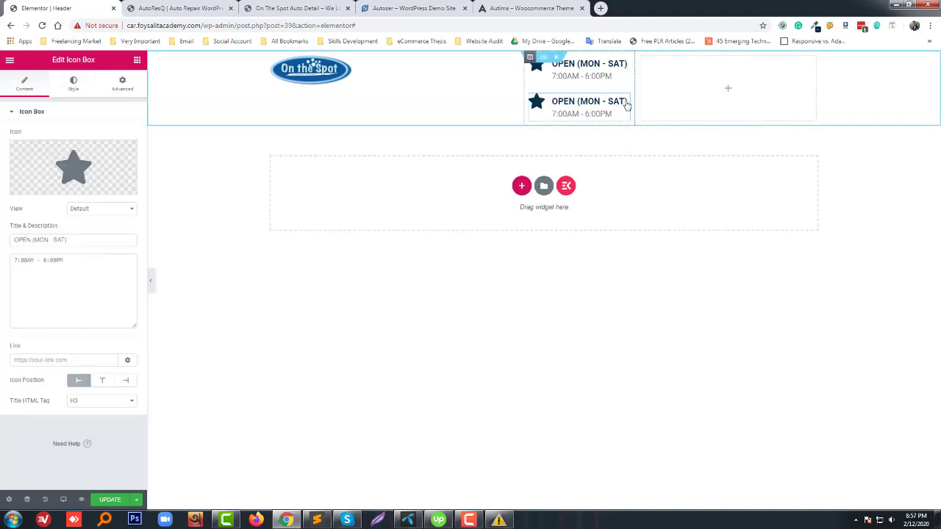
drag(691, 74, 712, 66)
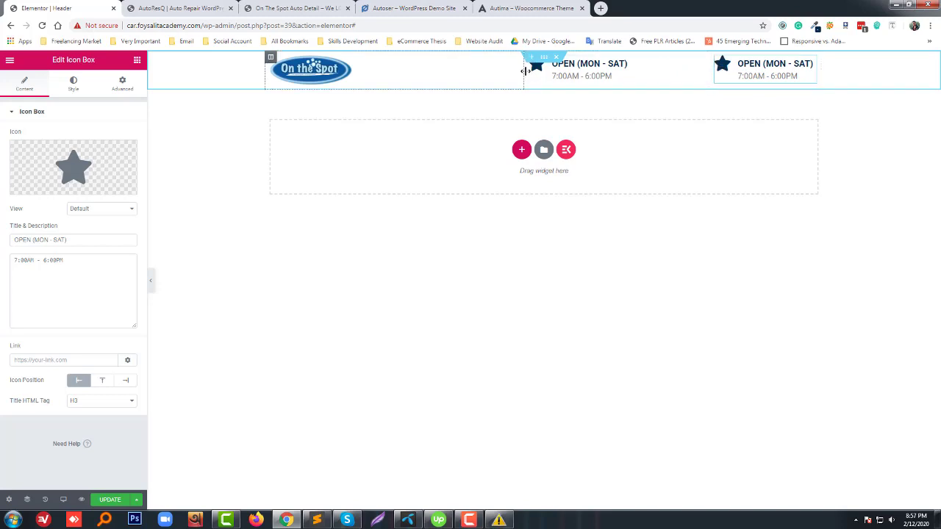
drag(524, 68, 604, 68)
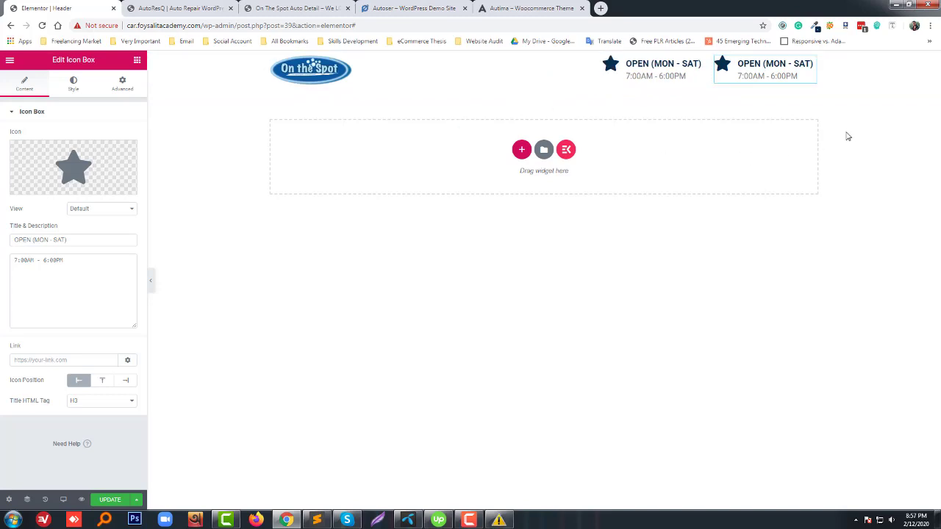
- Set the title of the duplicated Icon Box to APPOINTMENT, taken from the AutoResQ demo header
click(228, 8)
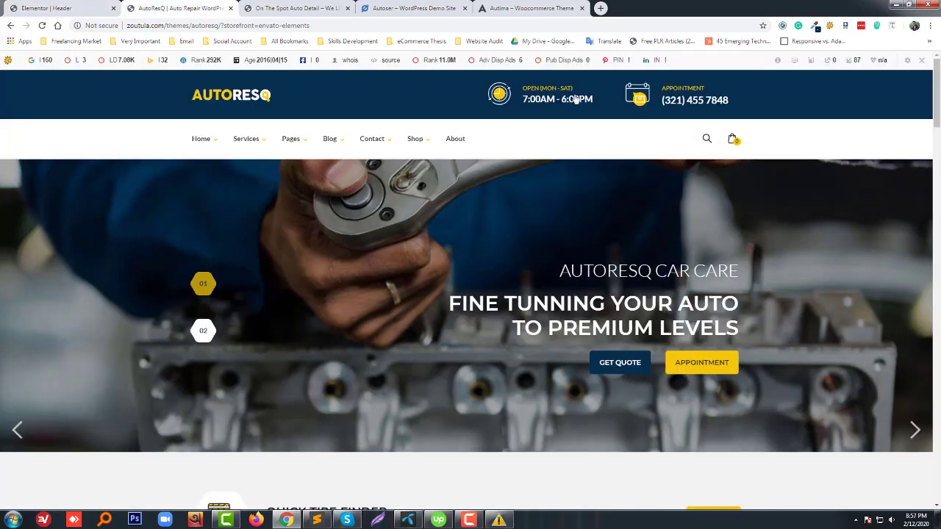
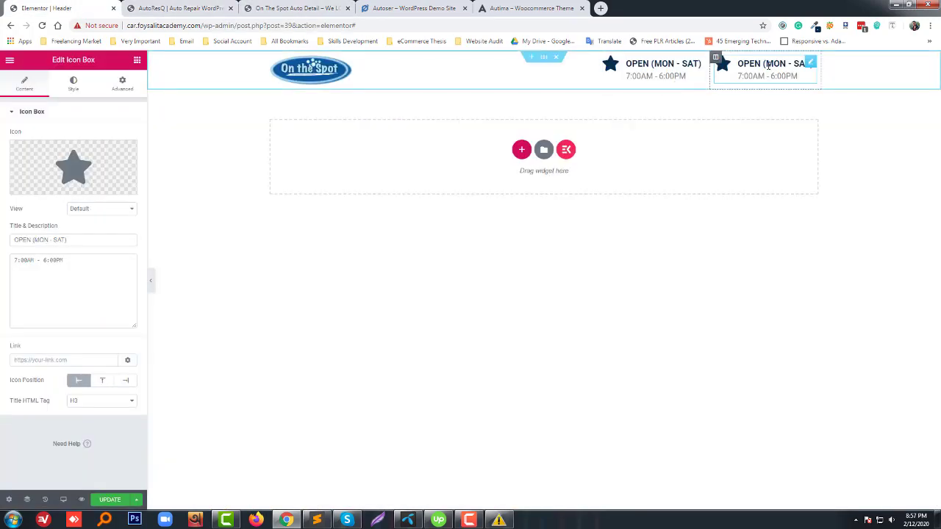
click(54, 260)
triple_click(73, 236)
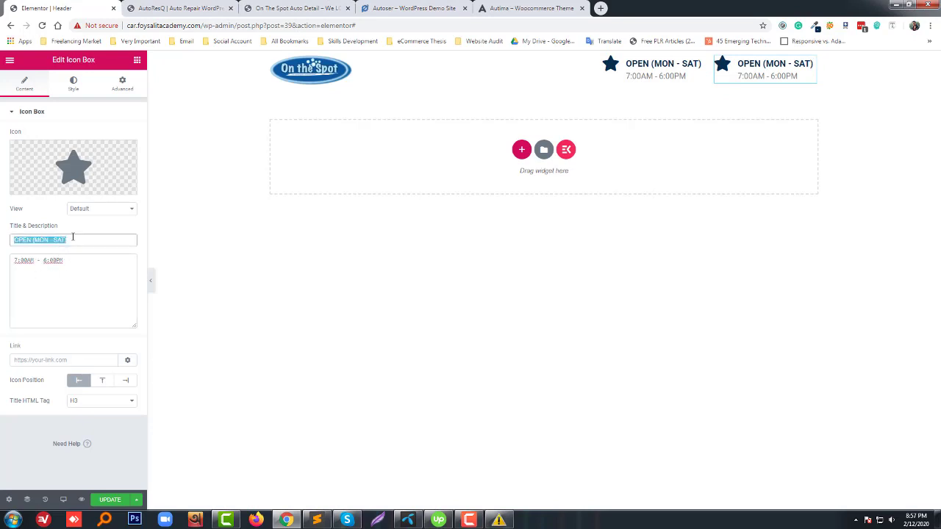
text(APPOINTMENT)
- Copy the appointment phone number from the AutoResQ demo header and paste it over the APPOINTMENT Icon Box's description
click(180, 8)
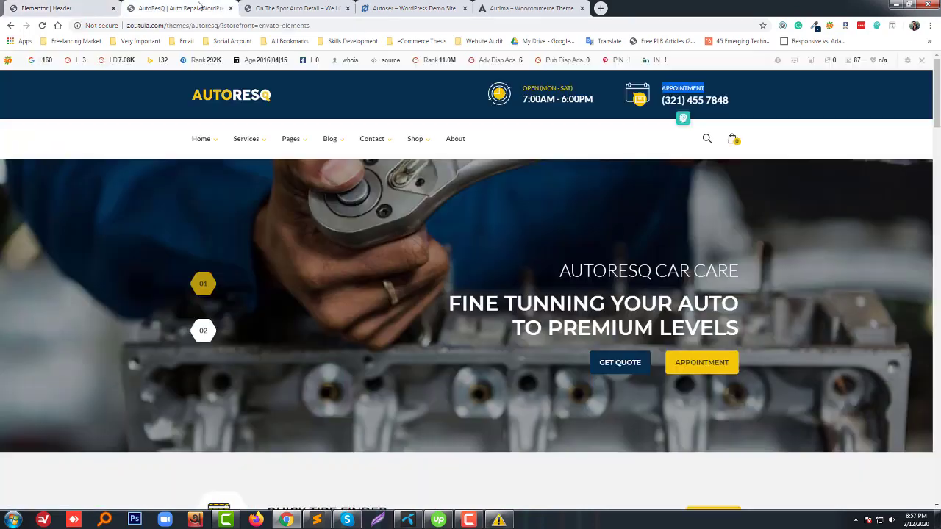
drag(729, 101, 661, 100)
key(ctrl+c)
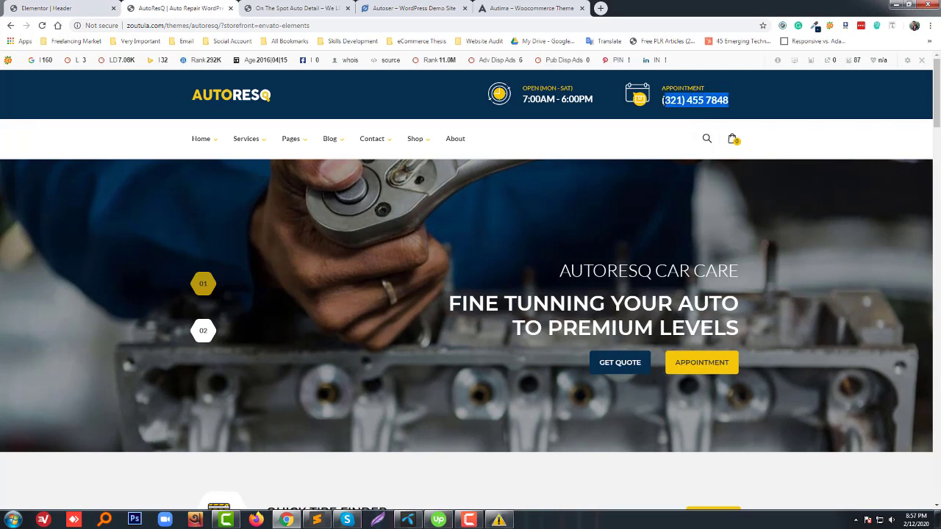
click(69, 8)
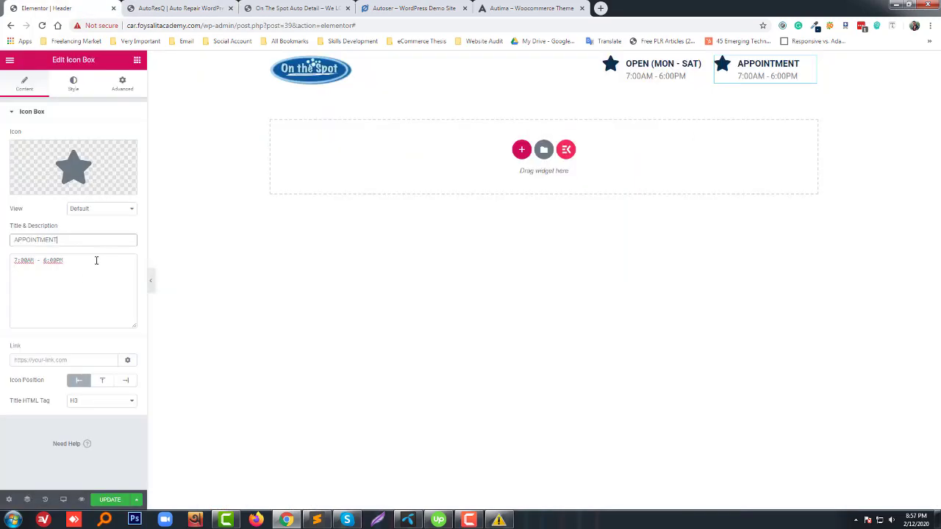
triple_click(83, 277)
key(ctrl+v)
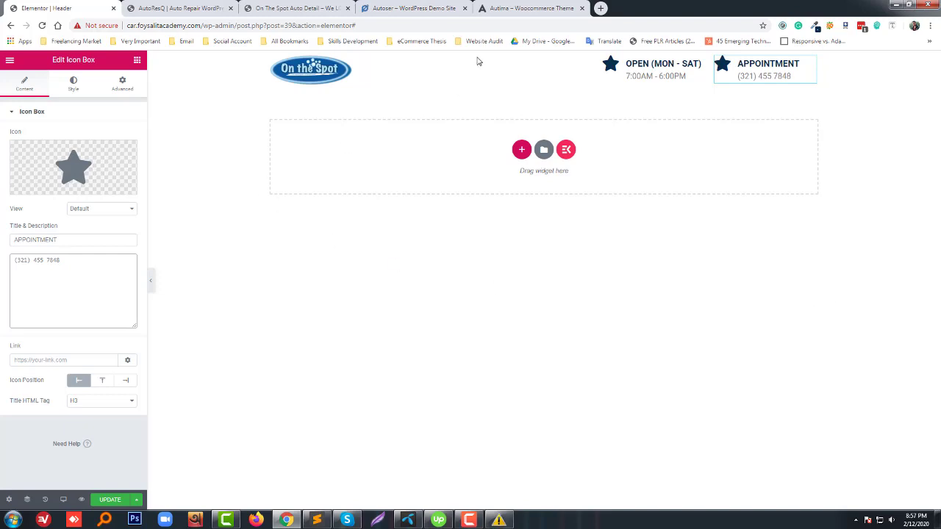
- Check the demo header's icons, search the icon library for "cal", and insert a landscape outline calendar icon in the APPOINTMENT Icon Box
click(162, 8)
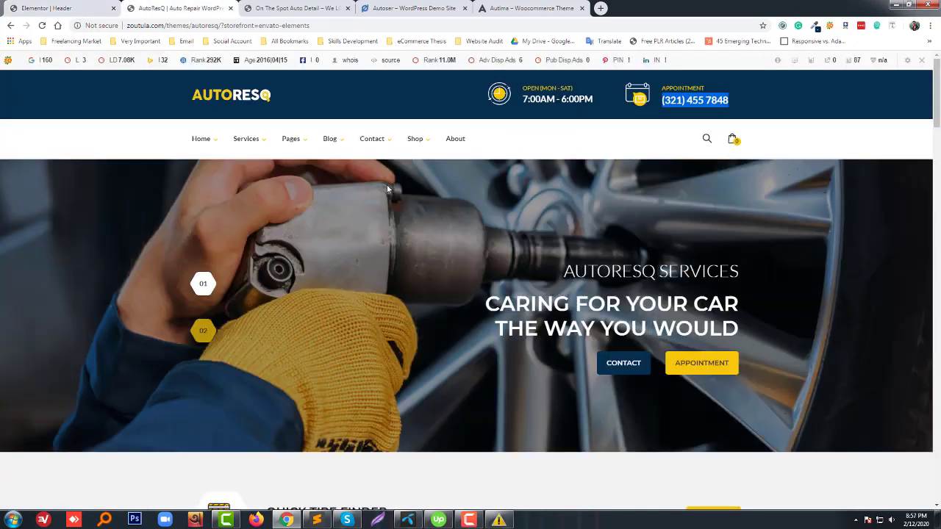
click(69, 6)
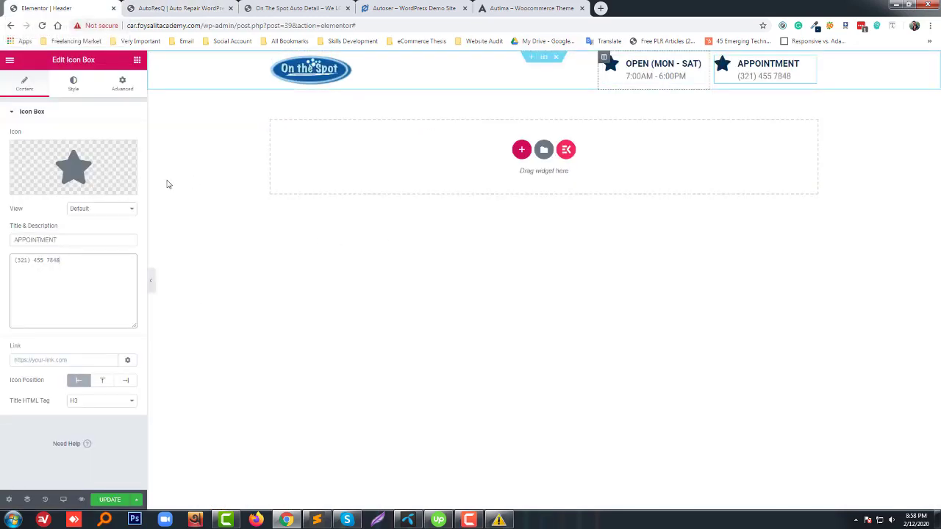
click(81, 173)
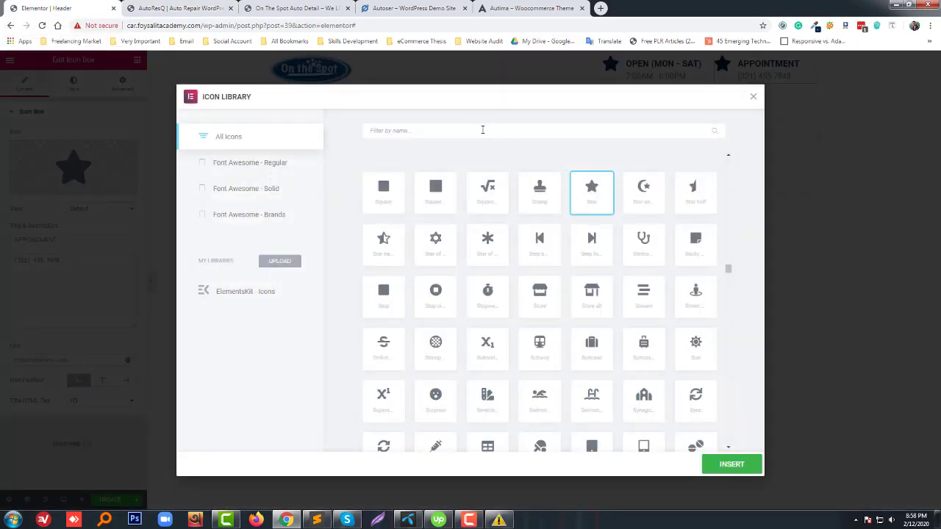
text(cal)
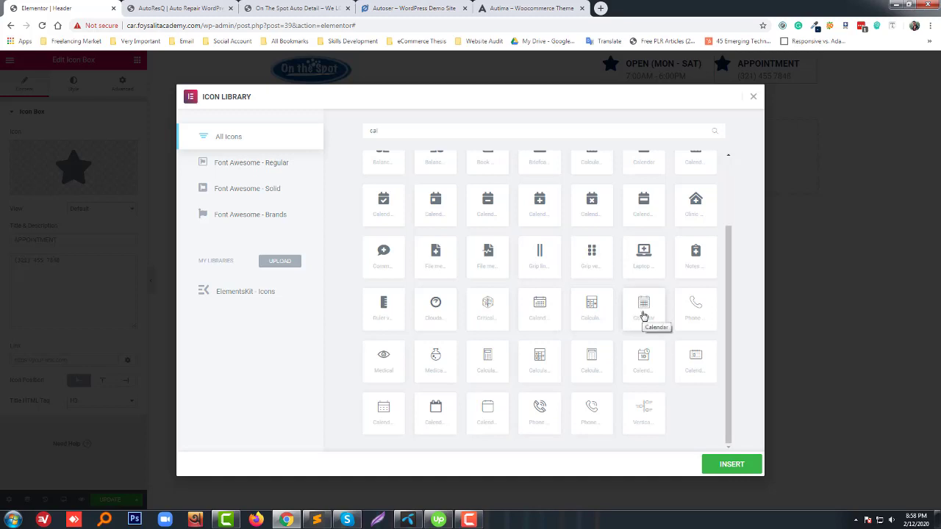
click(694, 360)
click(720, 464)
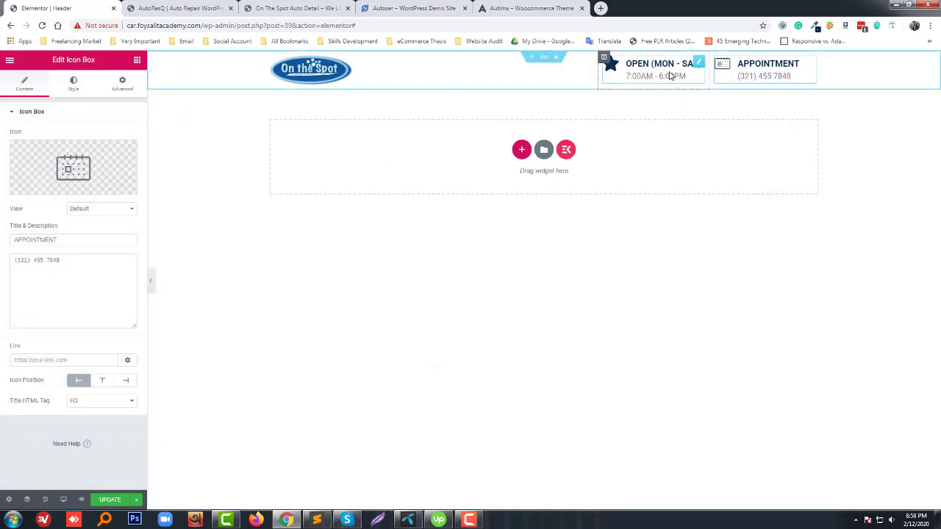
- Replace the opening hours Icon Box's star with the outline stopwatch icon found by searching the icon library for "clock"
click(698, 64)
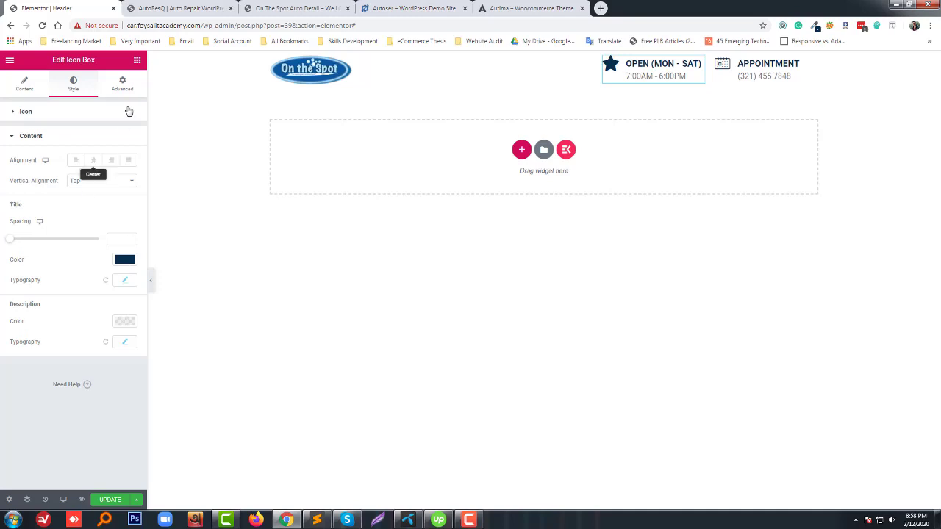
click(34, 87)
click(37, 187)
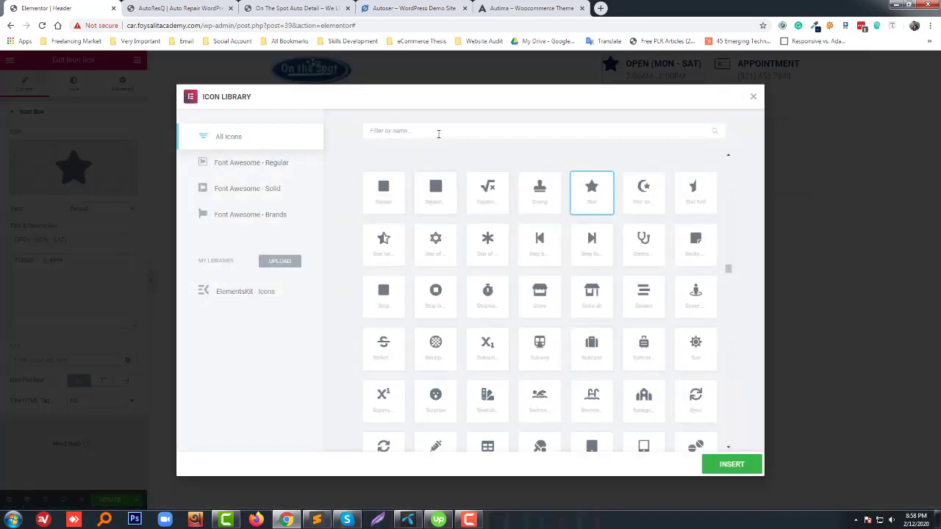
text(clock)
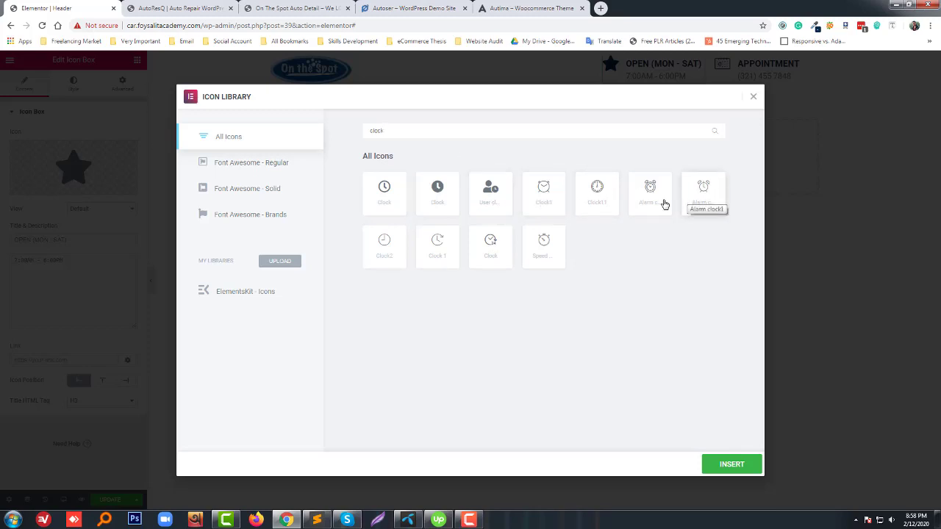
click(550, 253)
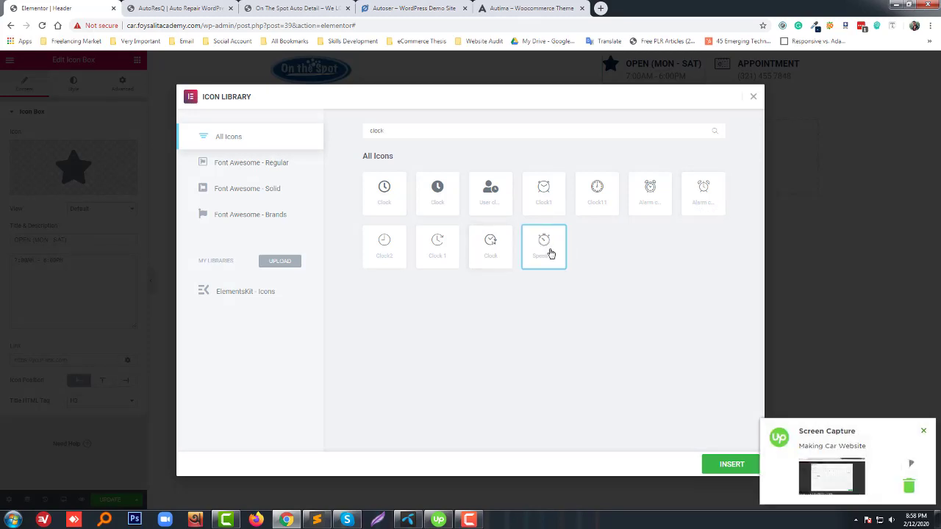
click(722, 464)
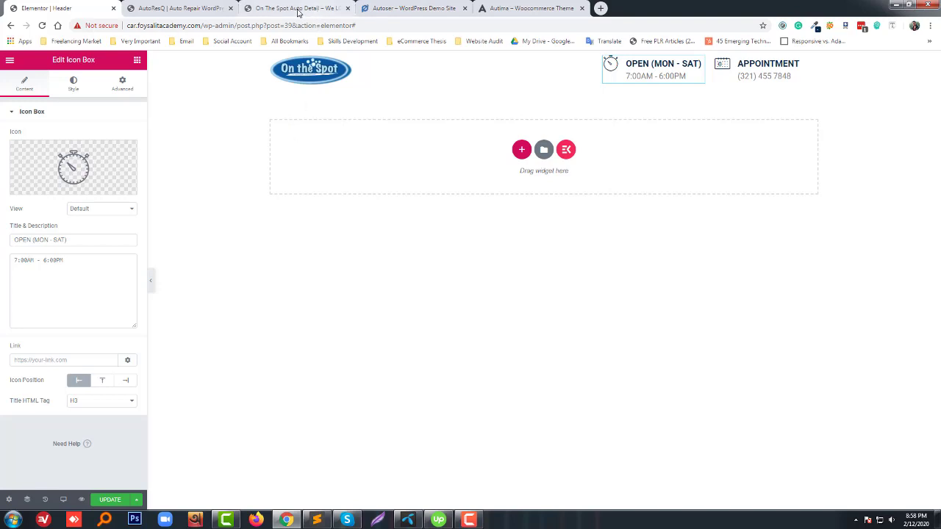
- Compare the AutoResQ and Autoser demo headers, and copy the AutoResQ top bar's dark blue #072F4F with the colour picker
click(177, 8)
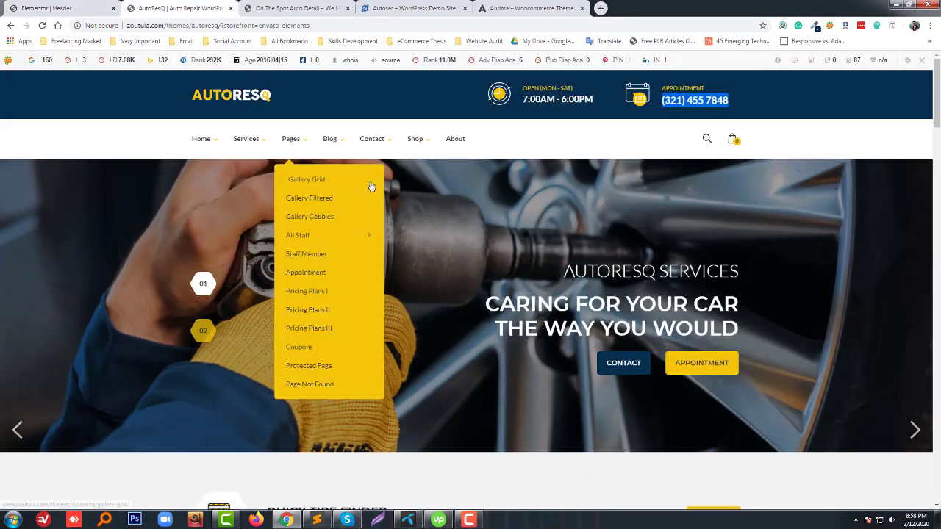
click(56, 6)
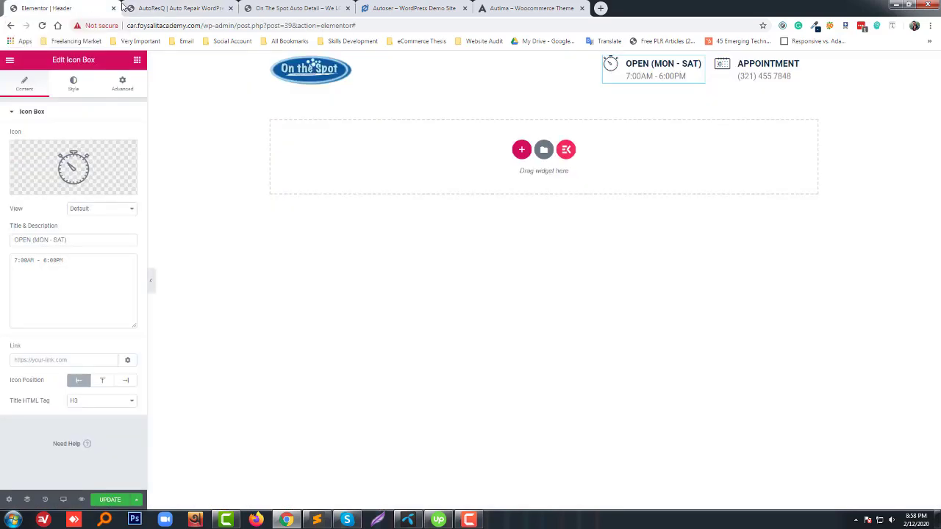
click(195, 7)
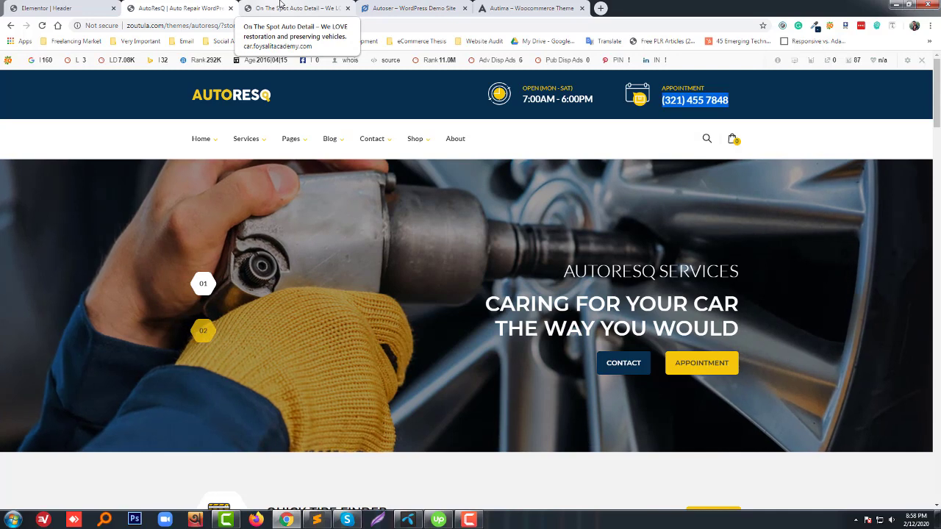
click(281, 5)
click(390, 7)
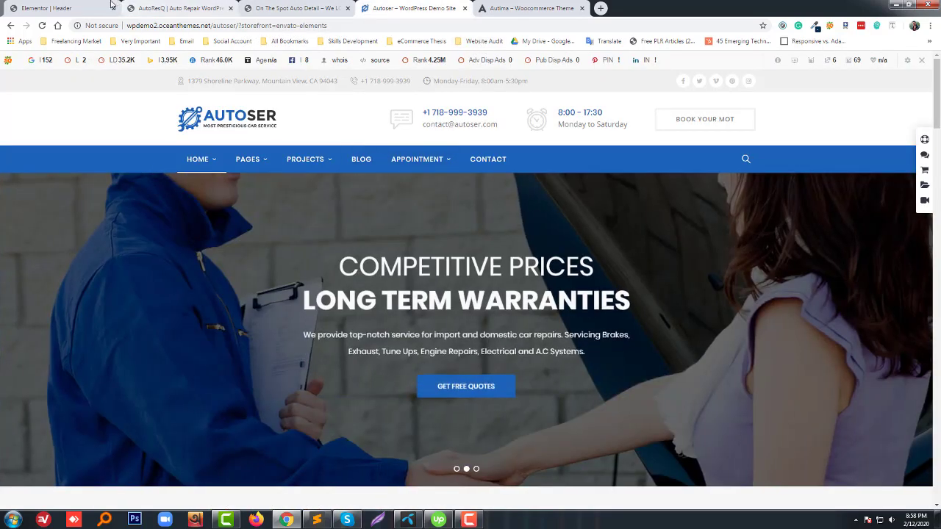
click(173, 7)
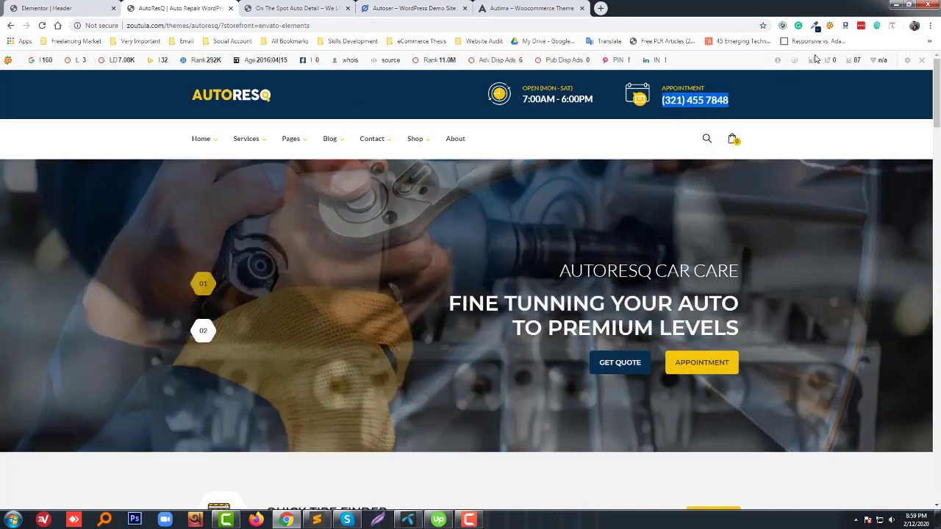
click(815, 26)
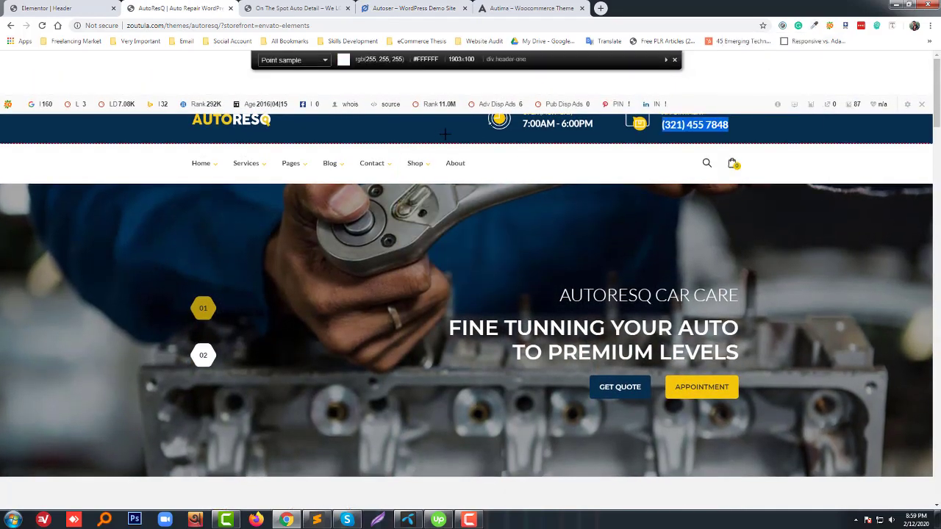
click(335, 132)
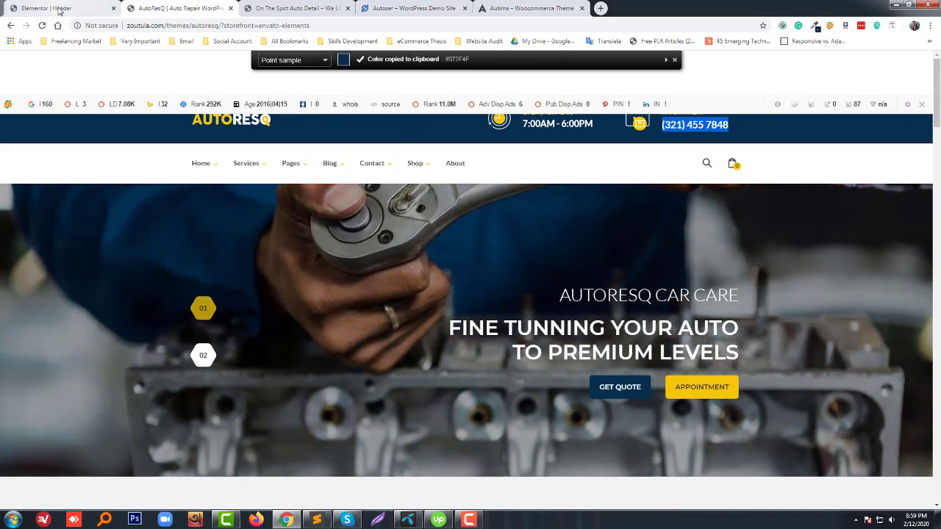
- Add a section with three equal columns below the logo row of the Elementor header, checking the AutoResQ demo's menu row for reference
click(60, 11)
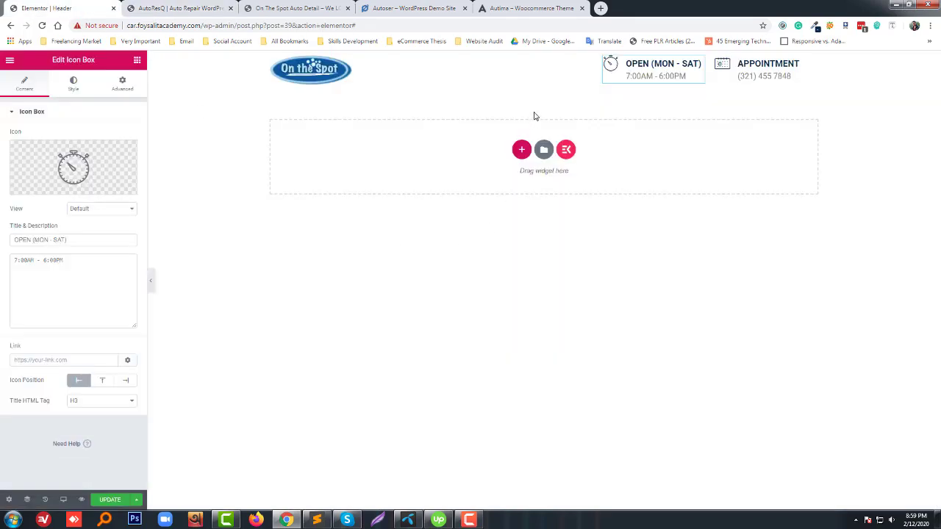
click(521, 150)
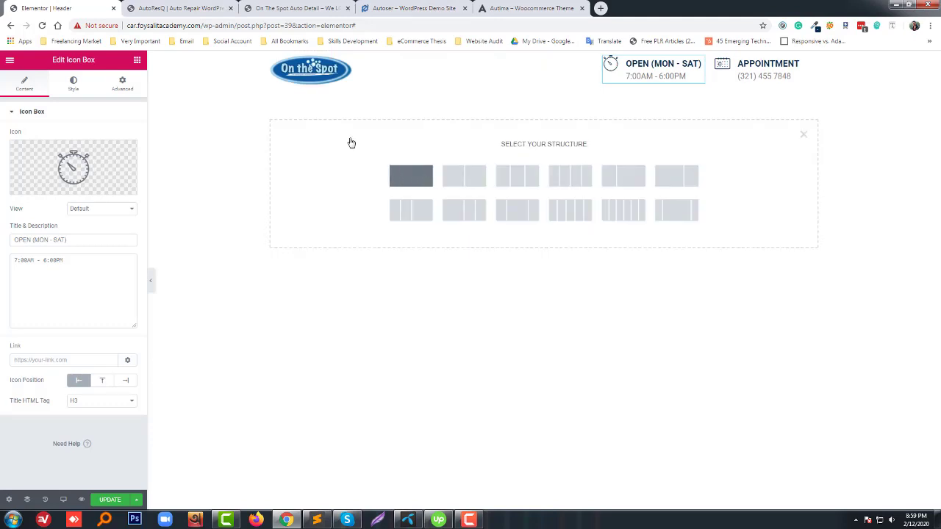
click(180, 8)
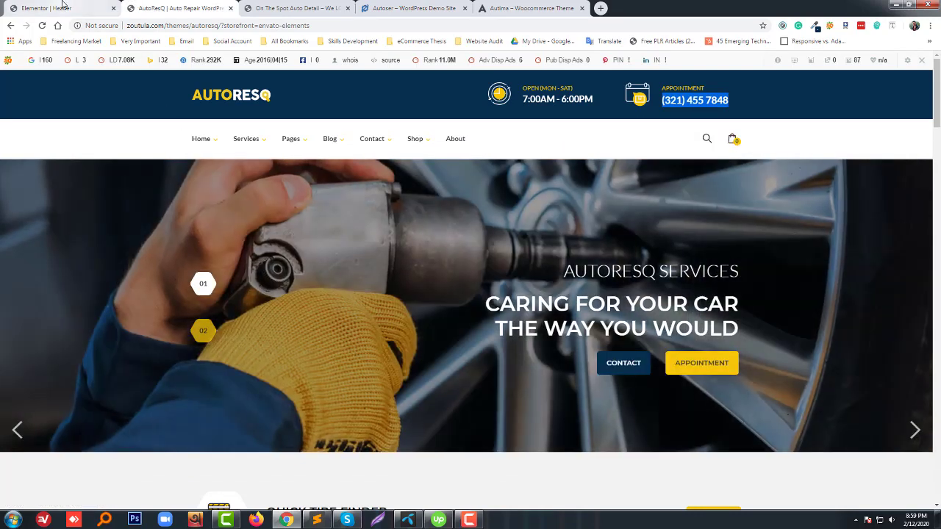
click(47, 9)
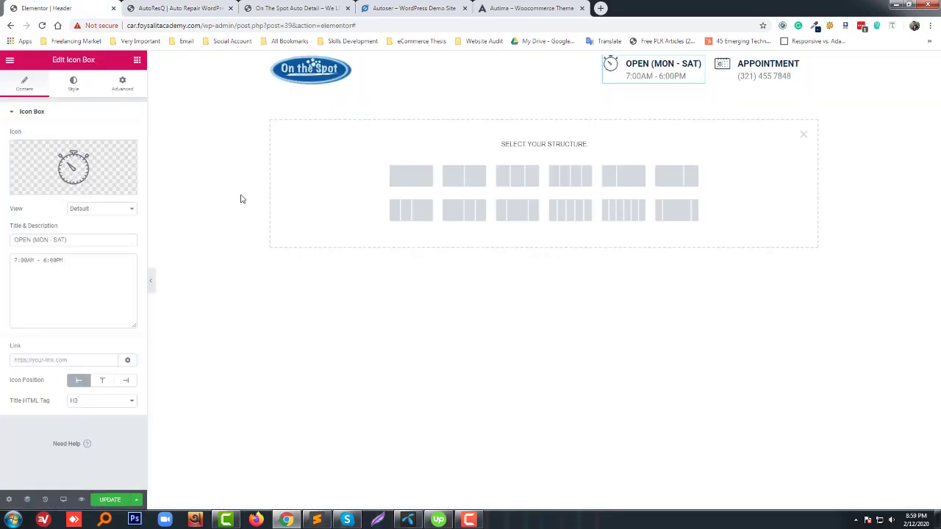
click(520, 183)
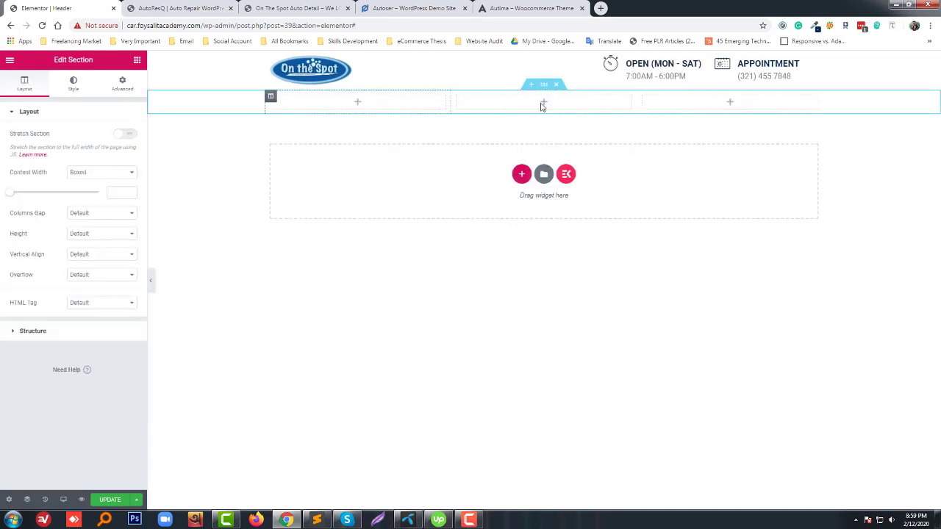
- Resize the new section's columns so the first is widest and the other two take about 15% each
drag(541, 106, 765, 100)
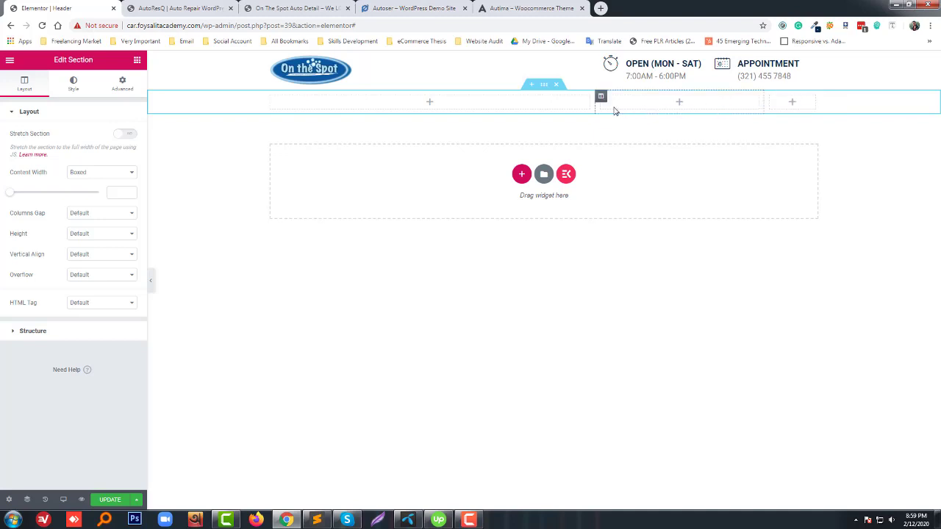
drag(594, 103, 655, 100)
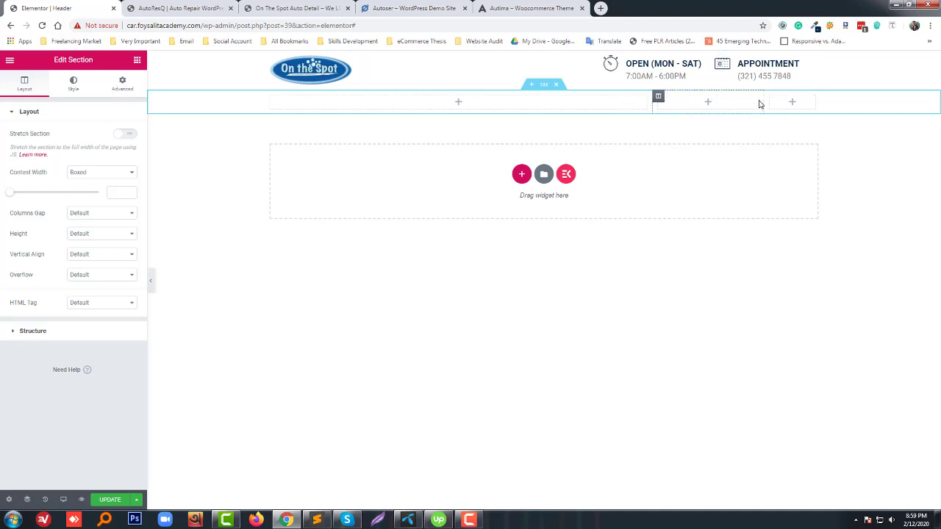
drag(761, 105, 739, 107)
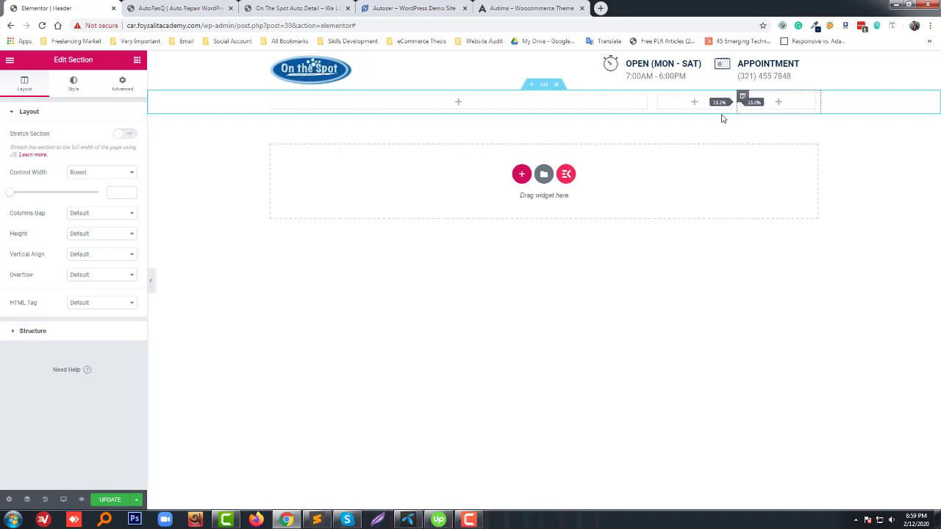
- Search the widgets for "men", place a Nav menu in the wide first column and assign it the Primary menu
click(459, 103)
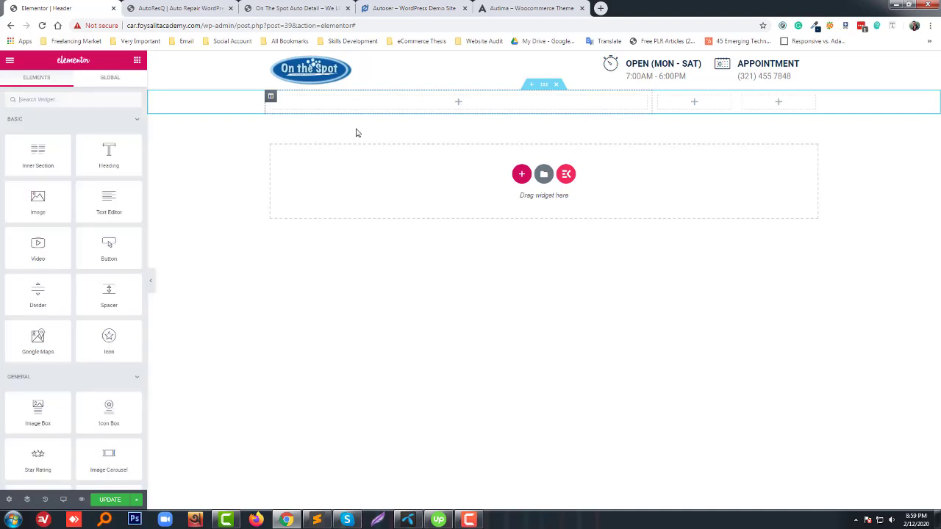
text(men)
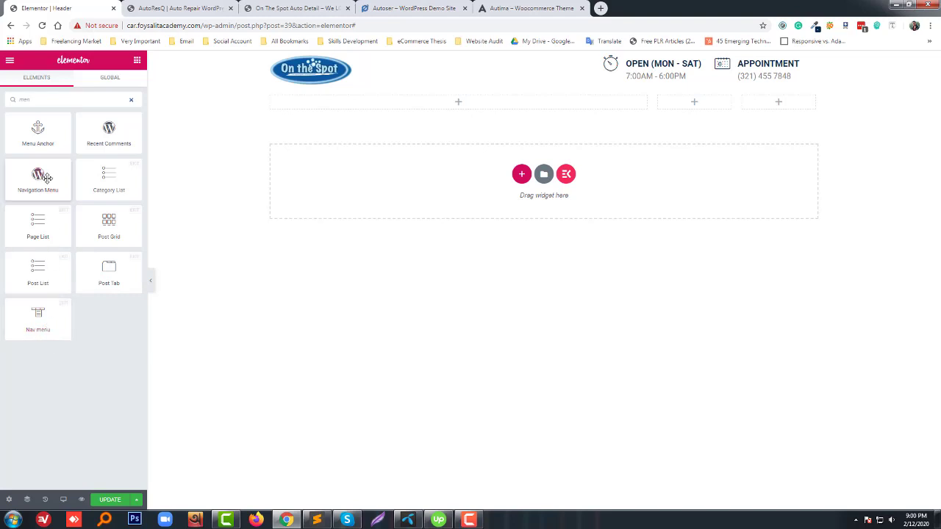
drag(48, 332, 359, 111)
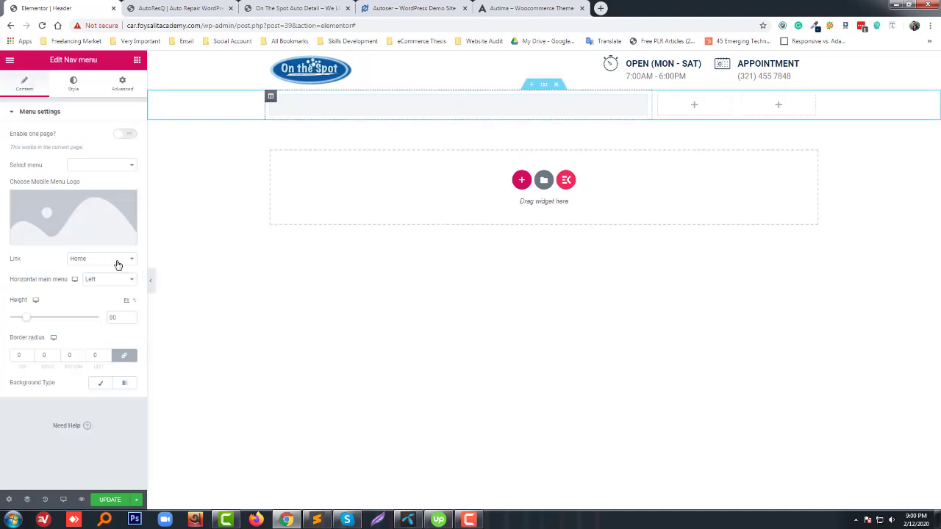
click(118, 263)
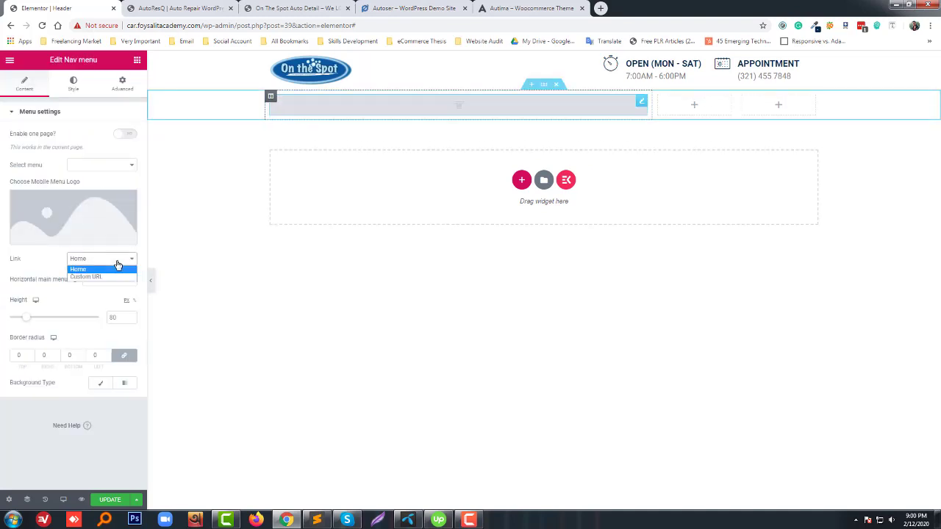
click(109, 168)
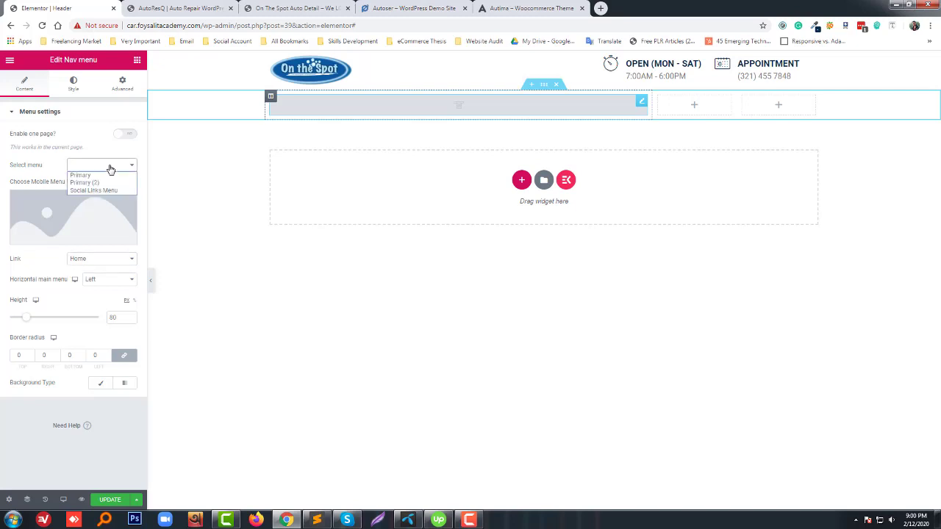
click(114, 178)
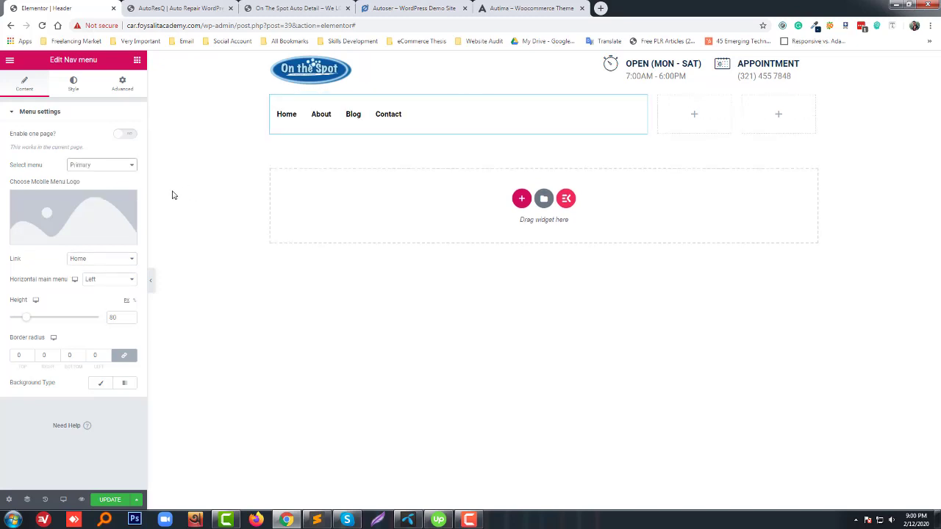
- Try the Primary (2) and Social Links Menu options in the Nav menu, and switch back to Primary
click(115, 168)
click(112, 186)
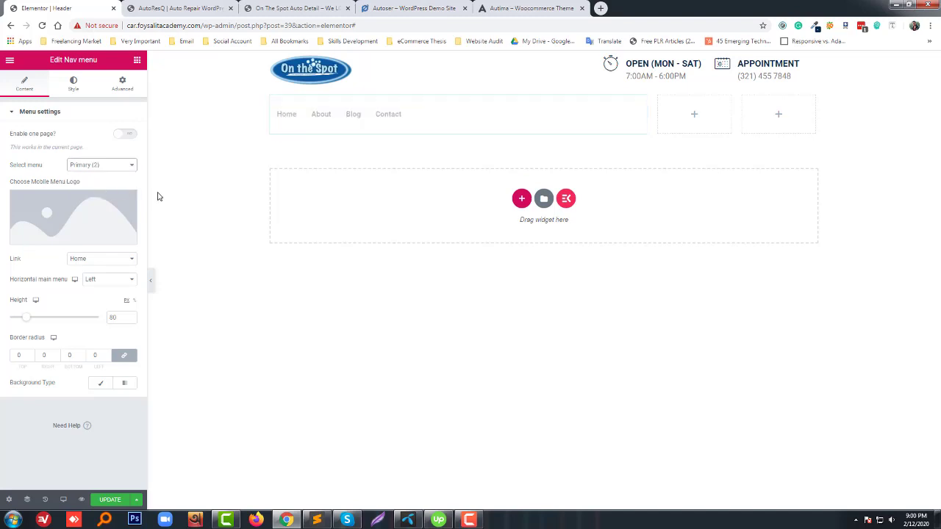
click(100, 168)
click(107, 192)
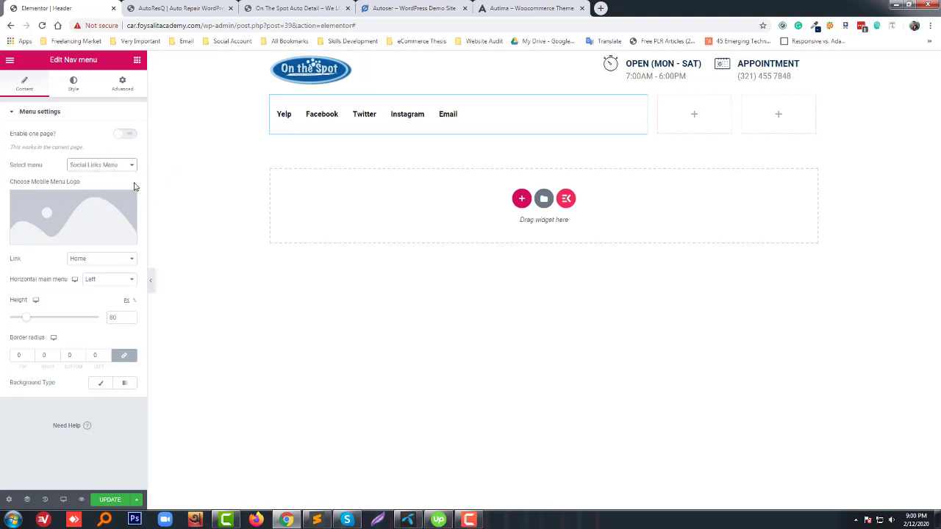
click(120, 166)
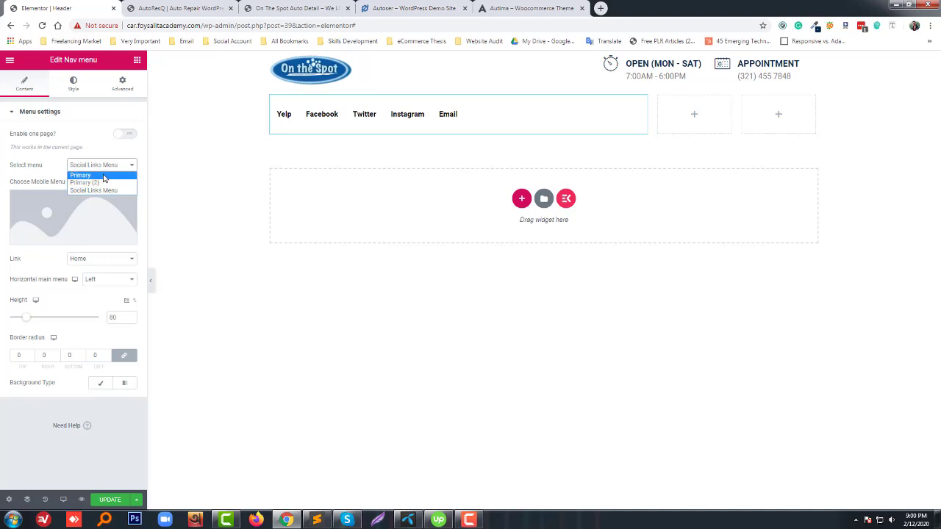
click(104, 175)
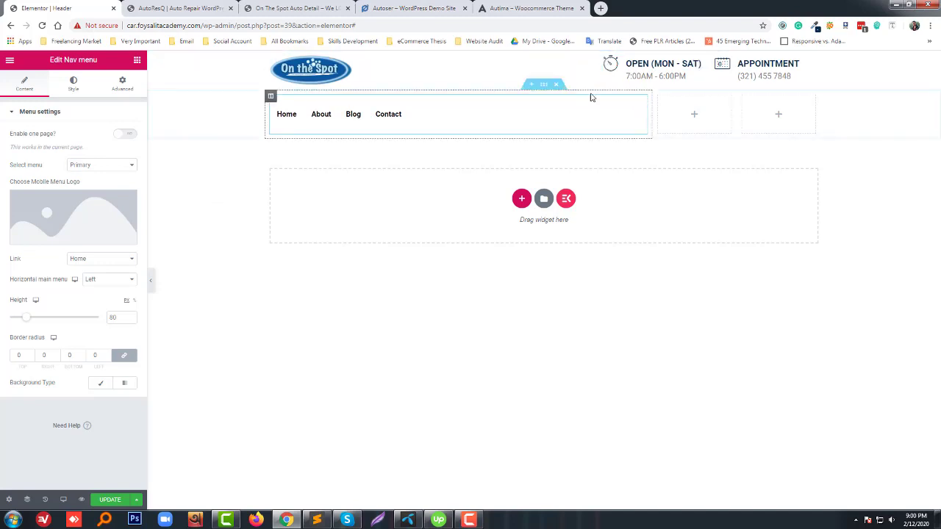
- Give the menu section a classic background in the copied dark blue #072F4F
click(543, 85)
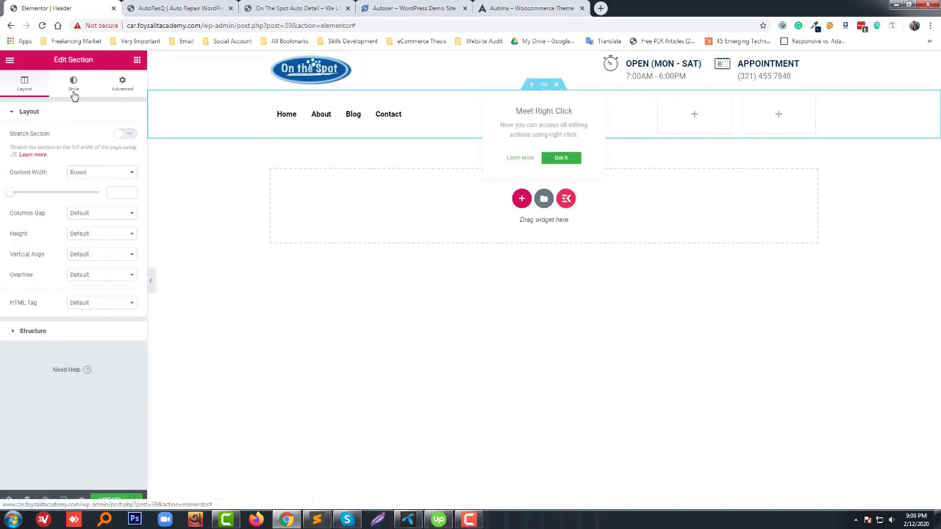
click(74, 92)
click(75, 159)
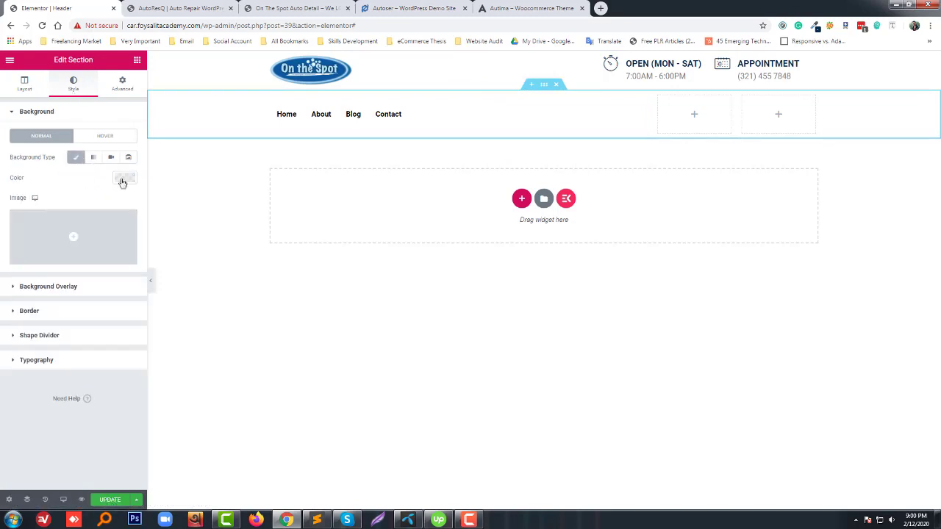
click(124, 178)
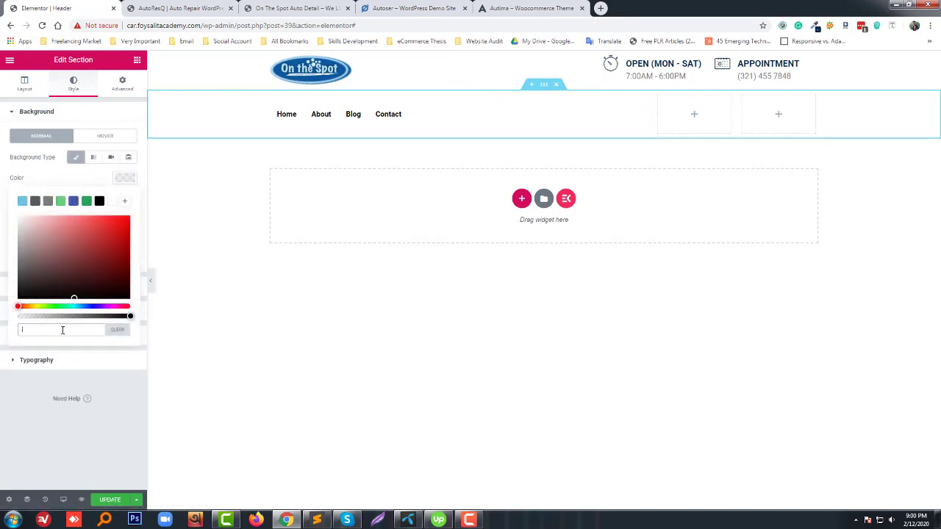
key(ctrl+v)
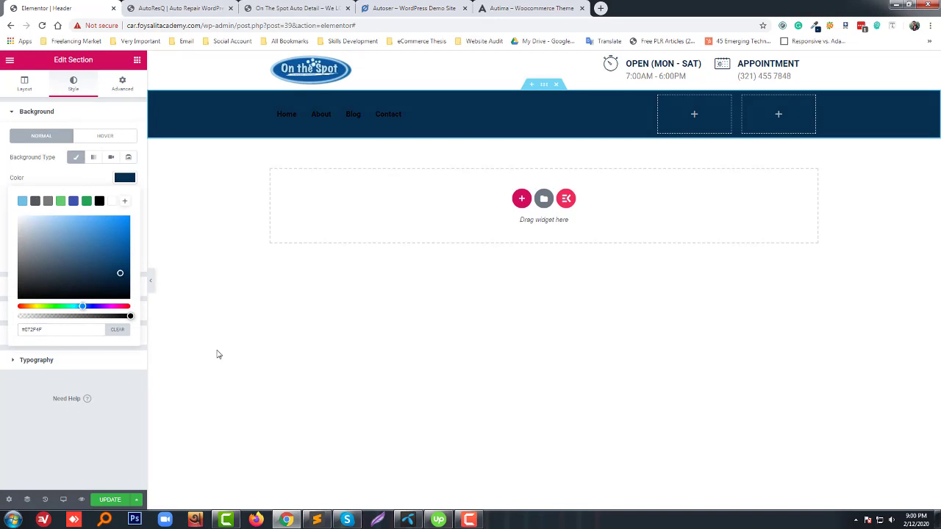
click(202, 326)
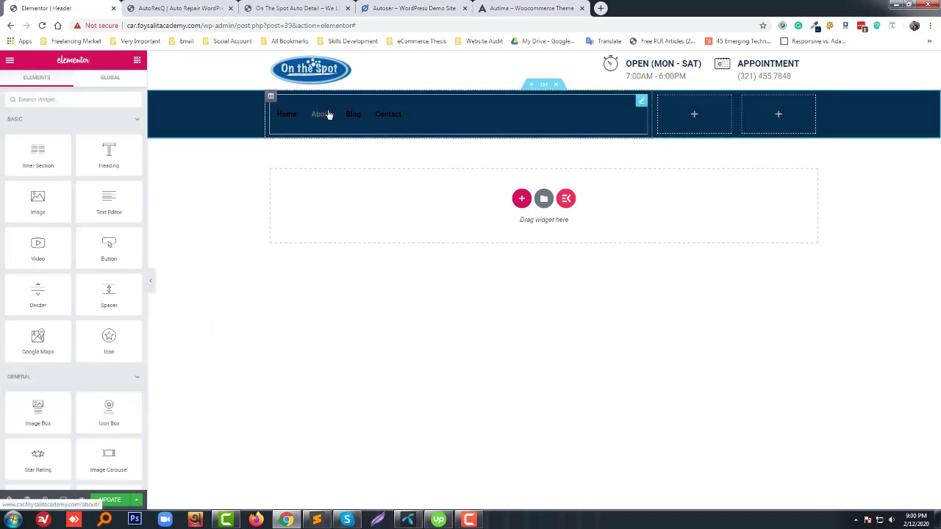
- Set the Nav menu's normal item text color to white
click(530, 126)
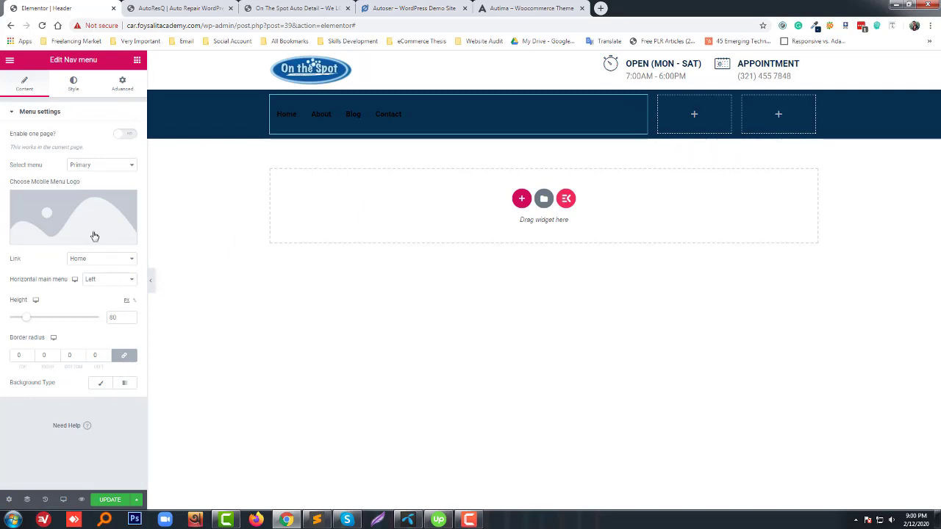
click(74, 85)
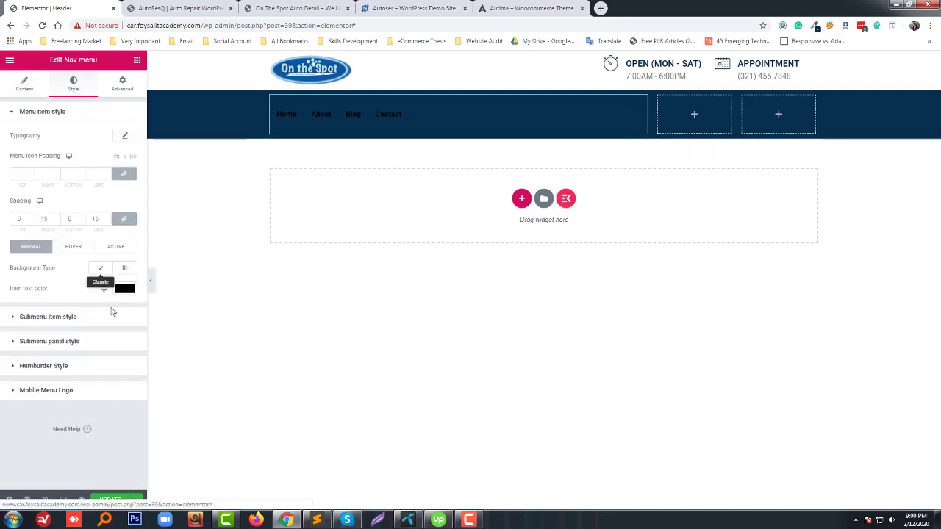
click(125, 289)
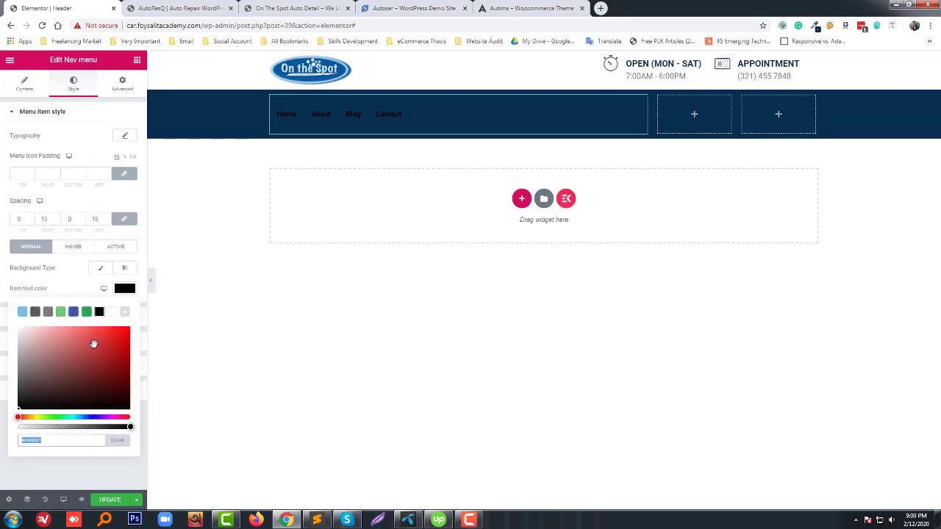
click(112, 312)
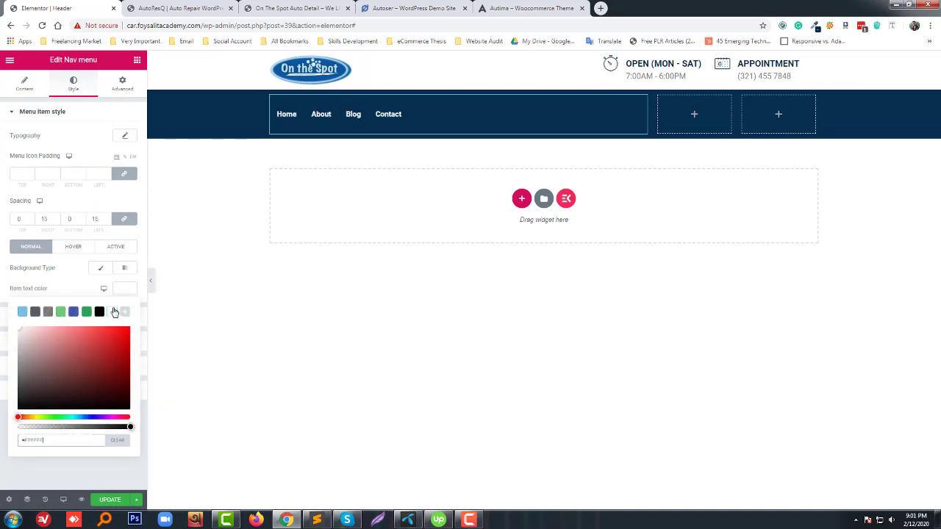
click(316, 315)
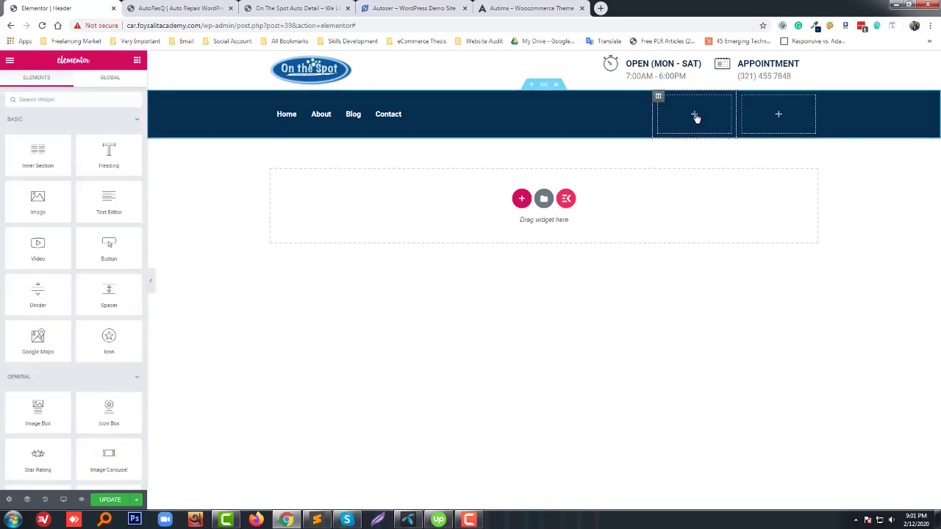
- Search the widgets for "sear" and place a Header Search widget in the menu section's second column
click(101, 100)
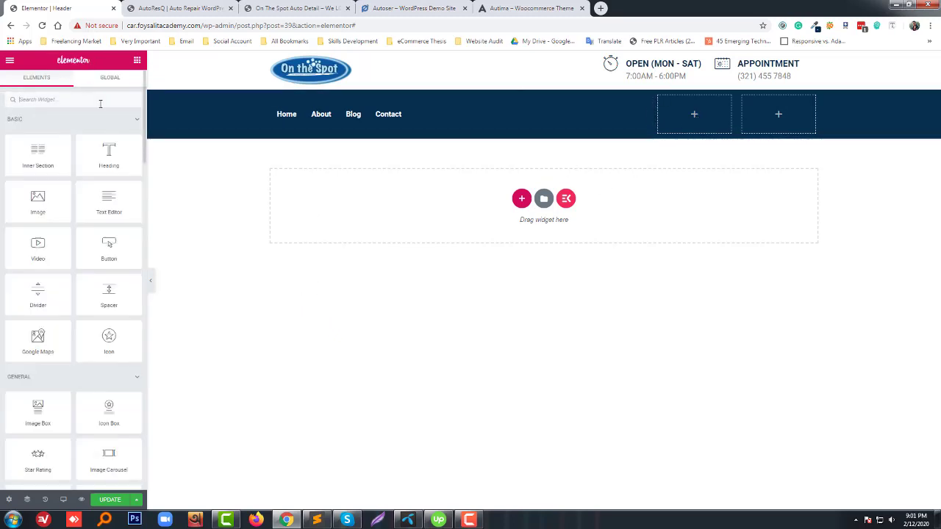
text(sear)
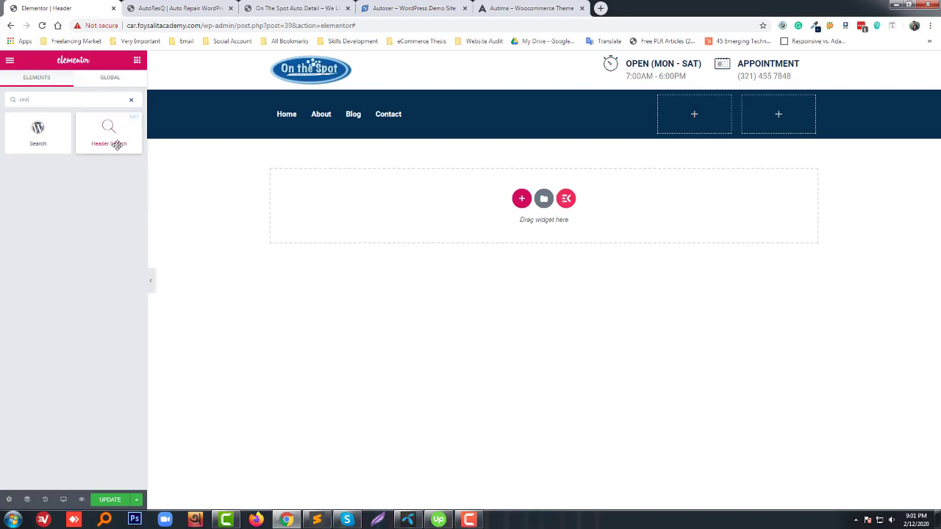
drag(122, 142, 680, 138)
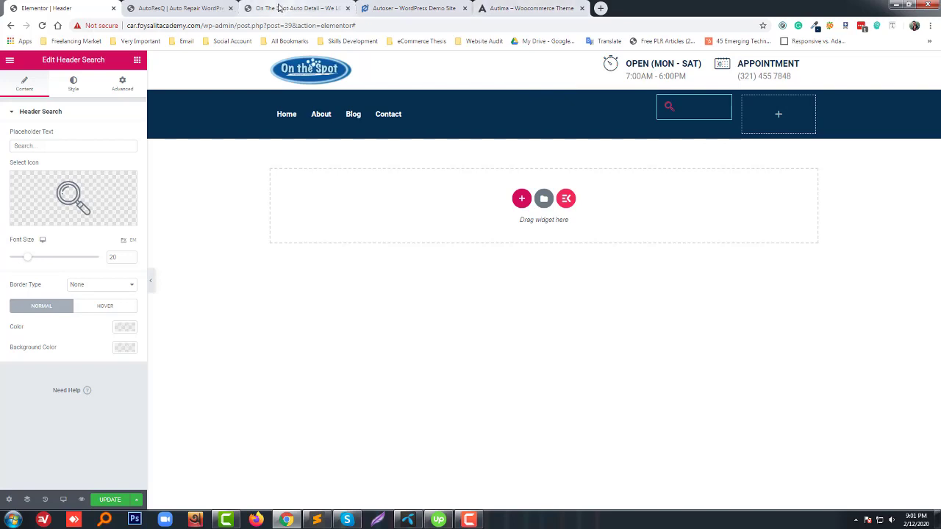
- Check the AutoResQ demo page for reference, and set the Header Search icon's font size to 32 px
click(254, 7)
click(189, 8)
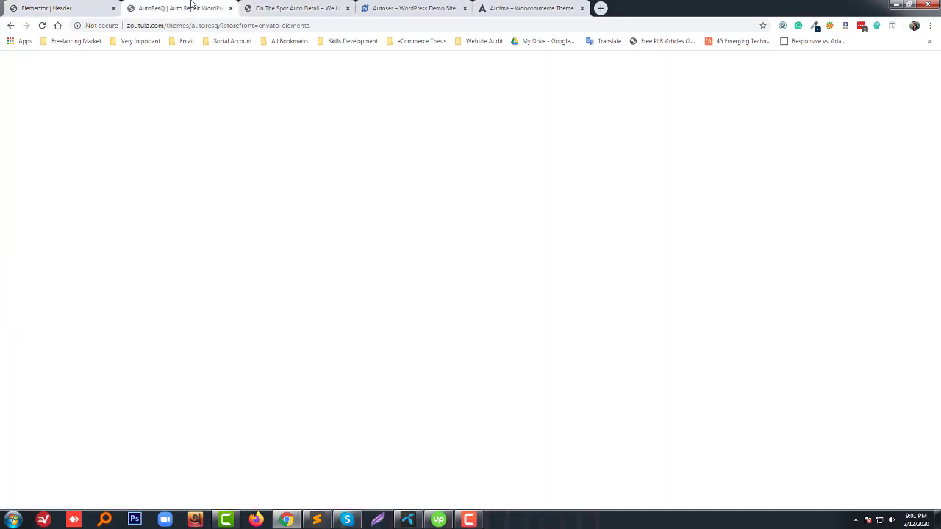
click(72, 6)
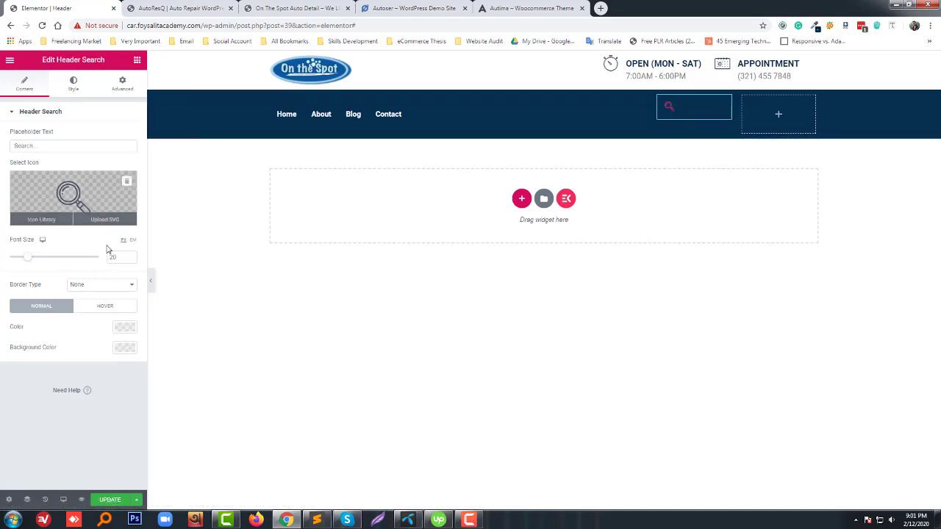
click(104, 307)
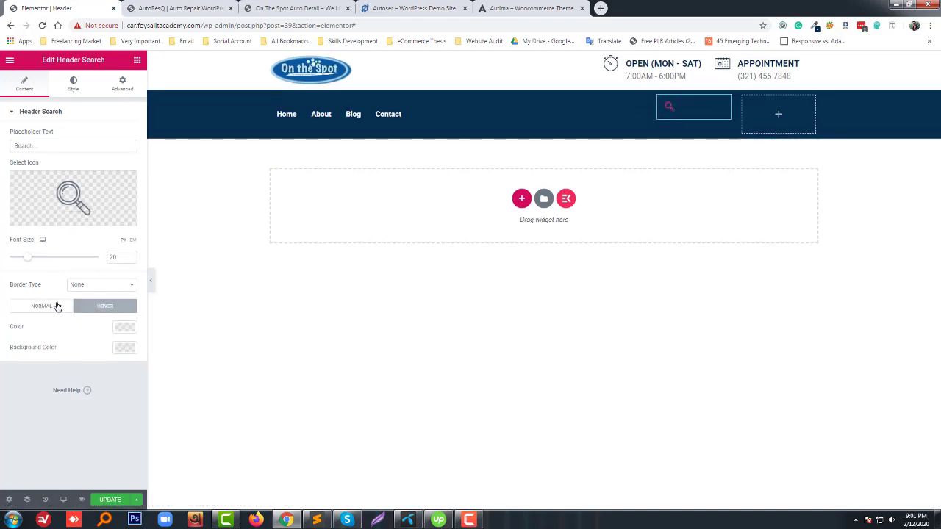
click(58, 306)
mouse_move(28, 259)
mouse_down()
mouse_move(48, 260)
mouse_move(39, 260)
mouse_up()
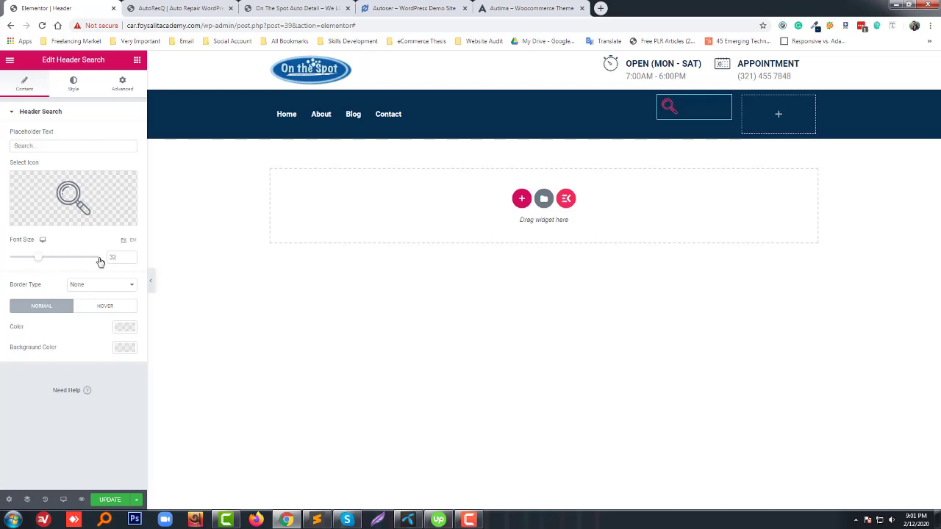
- Set the vertical alignment of the column holding the search icon to Middle
click(659, 96)
click(89, 157)
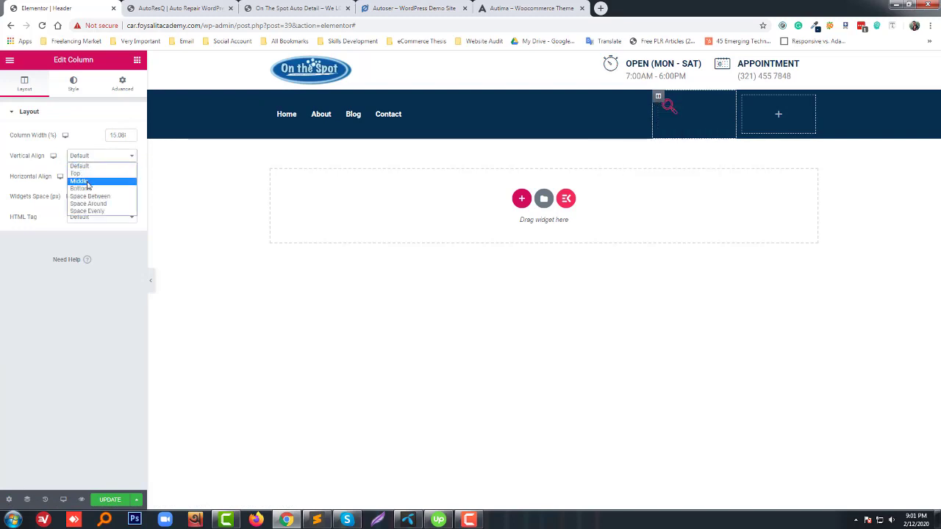
click(88, 182)
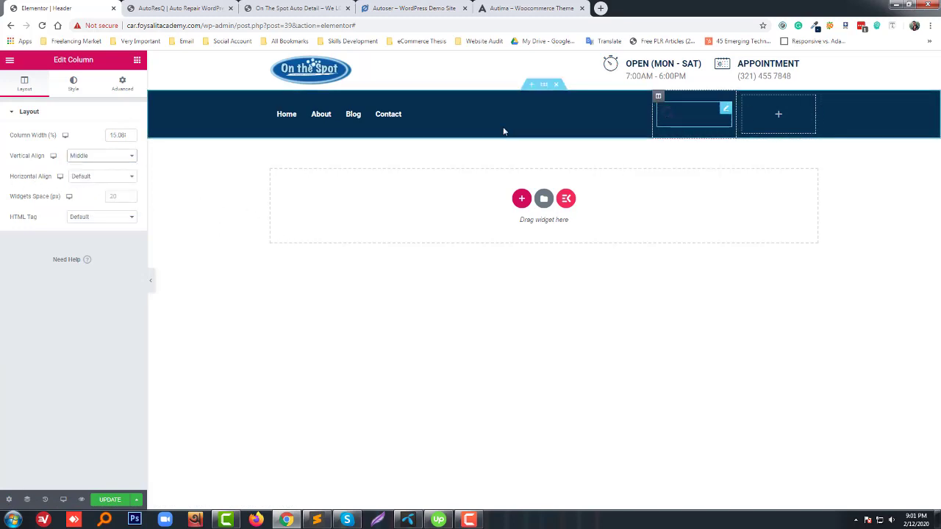
- Try red and green for the Header Search icon's normal color, and settle on the light blue swatch #6EC1E4
click(671, 116)
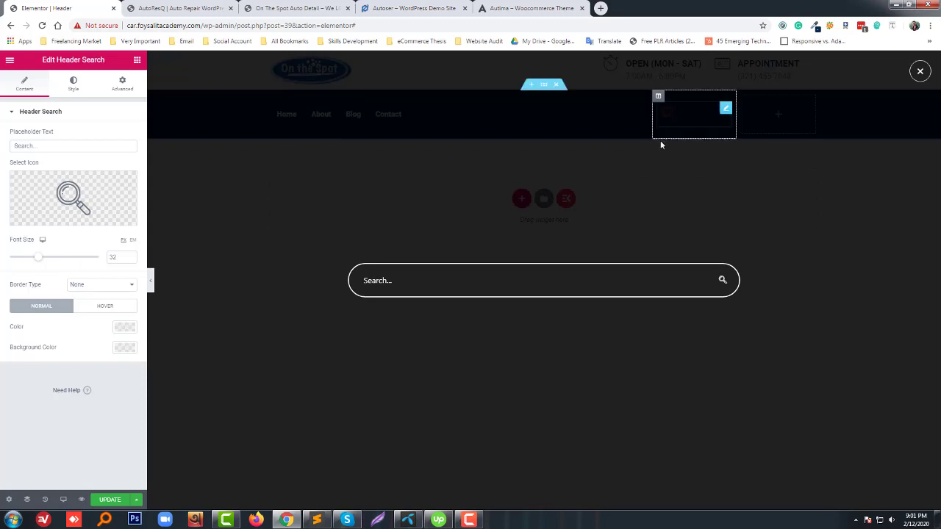
click(920, 71)
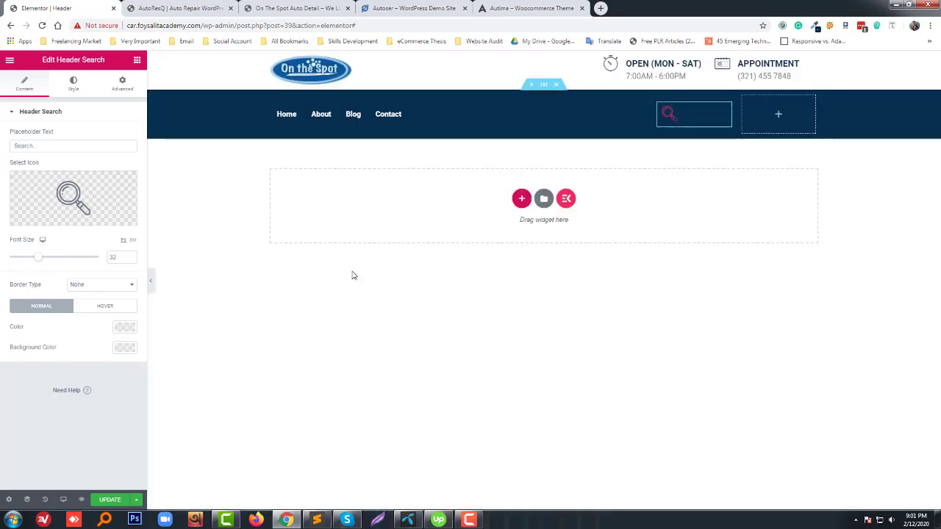
click(125, 327)
click(87, 386)
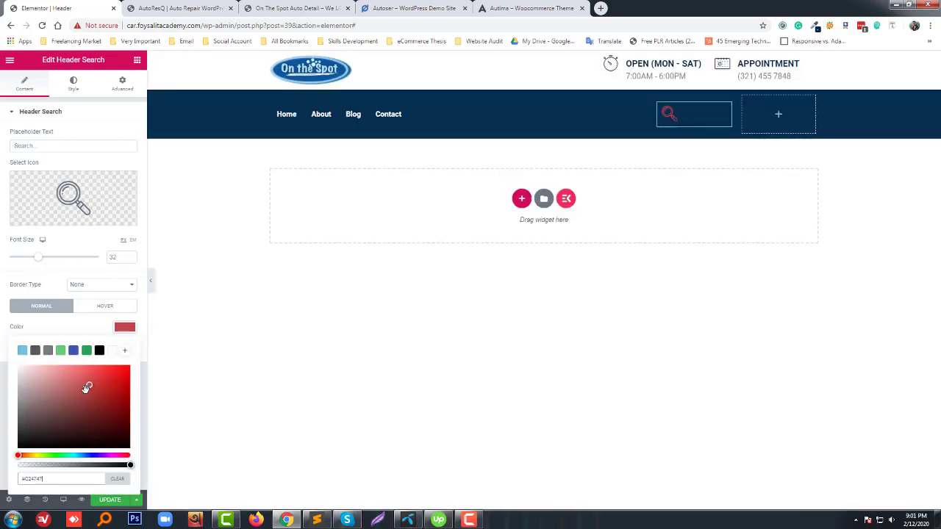
click(86, 351)
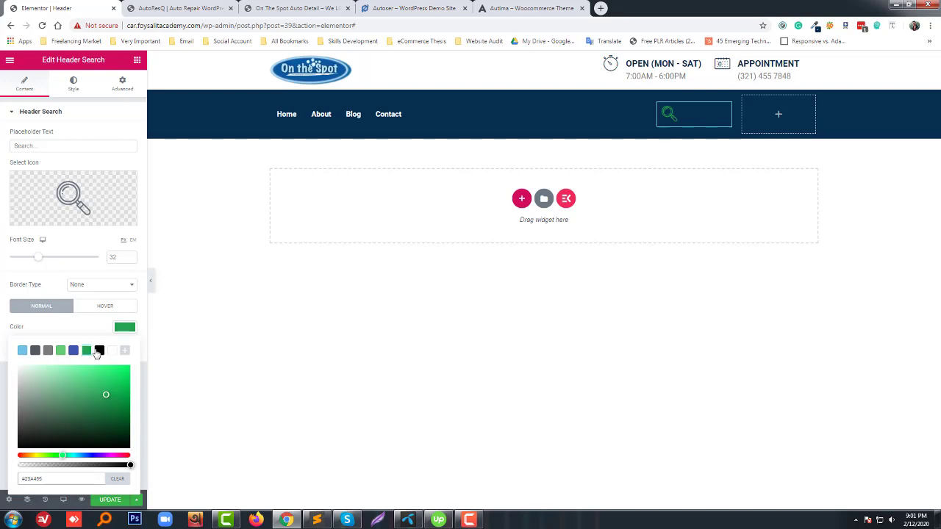
click(22, 351)
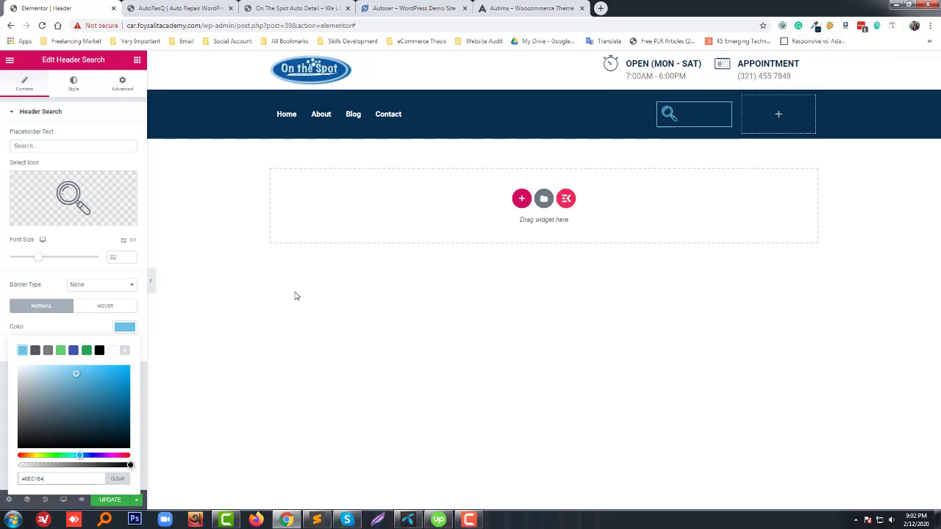
- Search the widgets for "shop" and browse the whole widget list for one suited to the empty third column
click(781, 117)
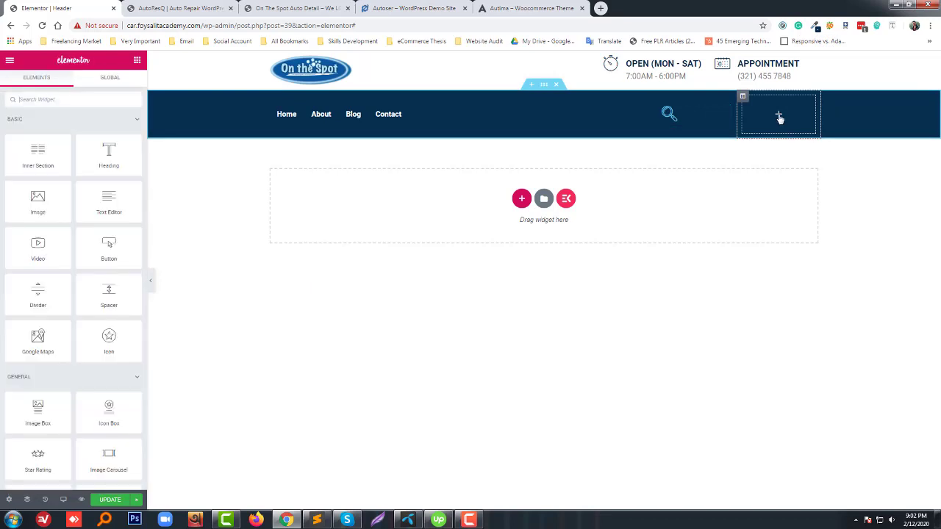
click(84, 103)
text(sea)
double_click(84, 103)
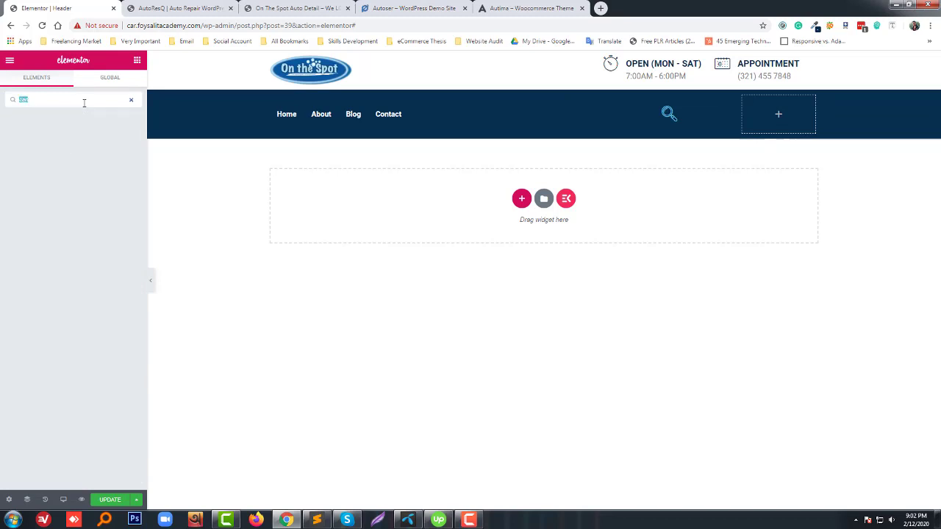
key(BackSpace)
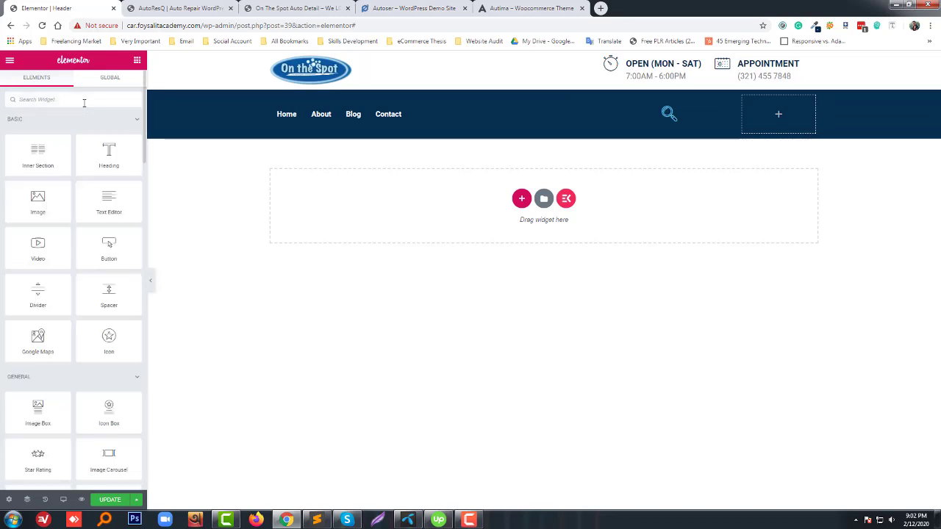
text(shop)
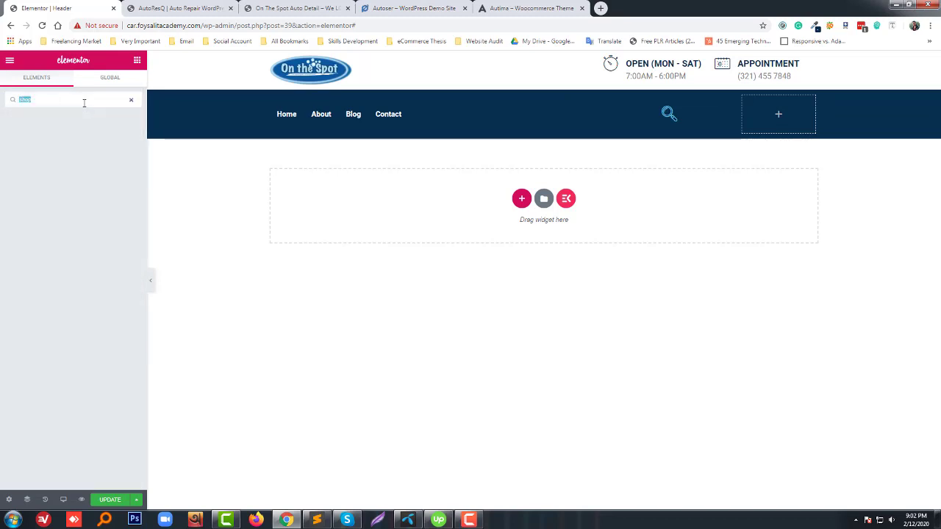
key(BackSpace)
scroll(118, 349, down, 3)
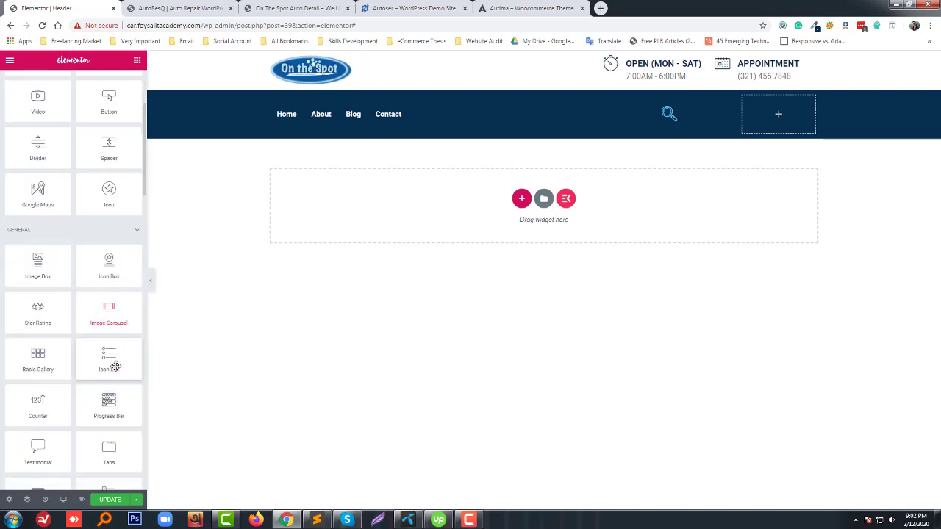
scroll(115, 367, down, 1)
scroll(115, 366, down, 10)
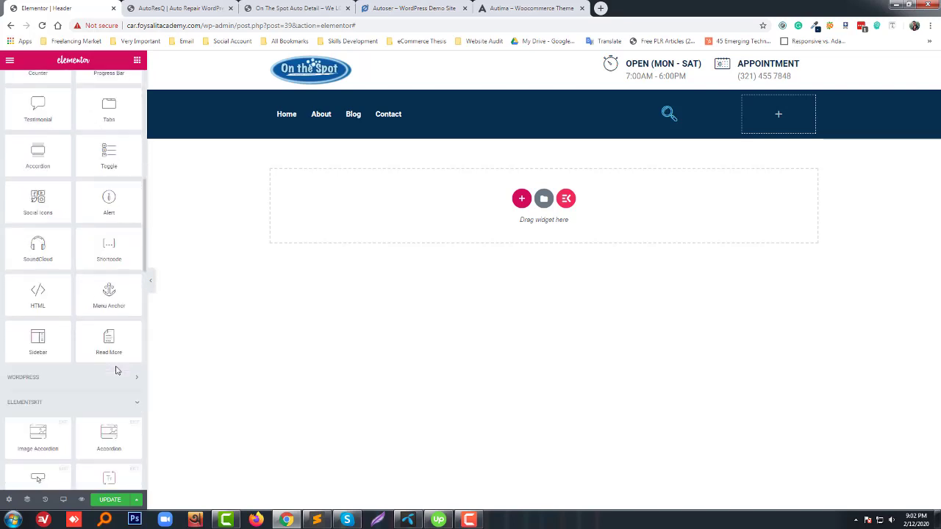
scroll(116, 367, down, 10)
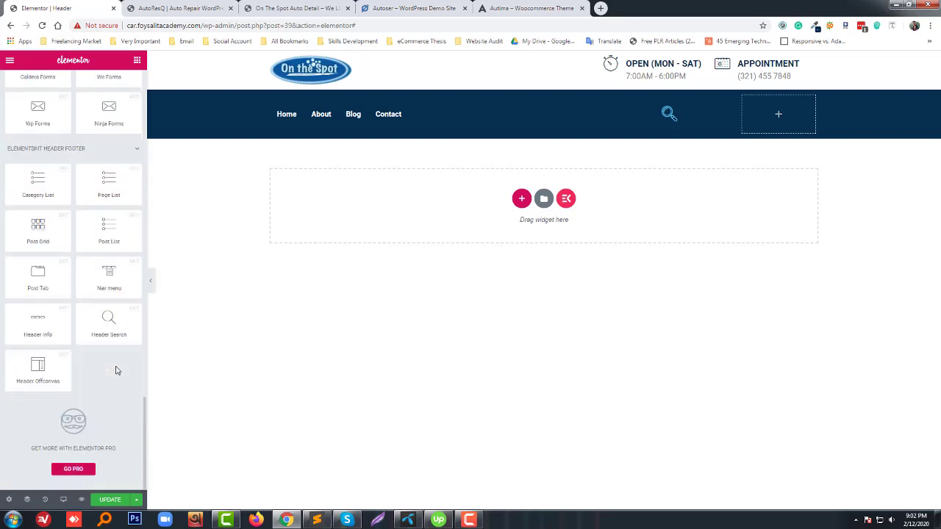
scroll(115, 375, up, 20)
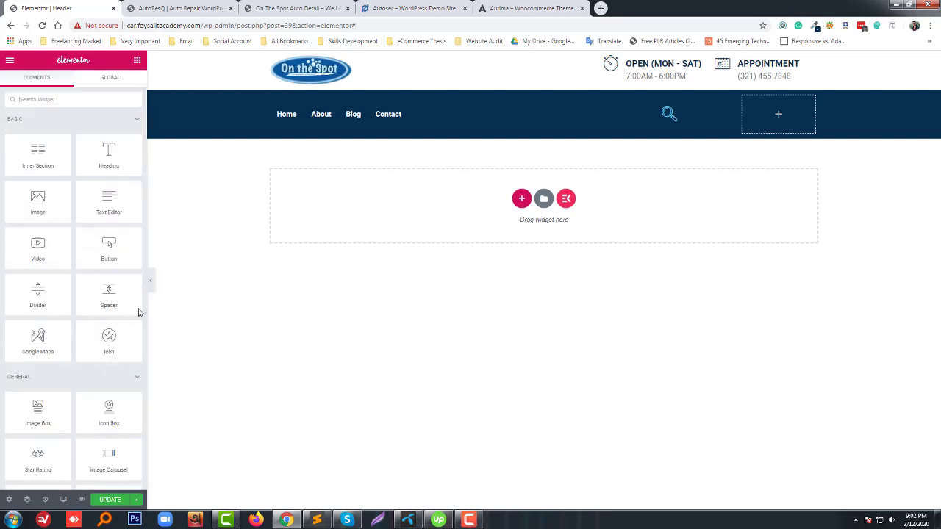
- Save the header template with Update and exit Elementor to the WordPress dashboard
click(110, 500)
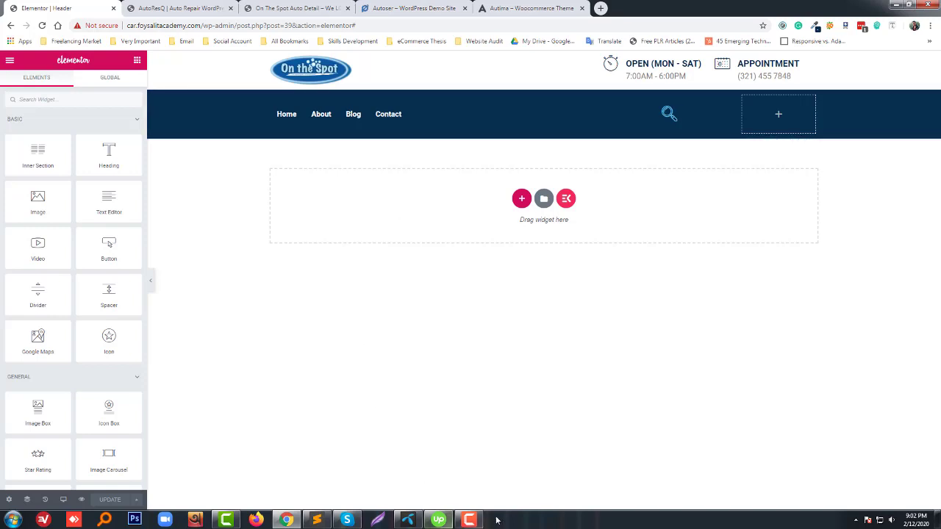
click(469, 521)
click(469, 521)
click(9, 59)
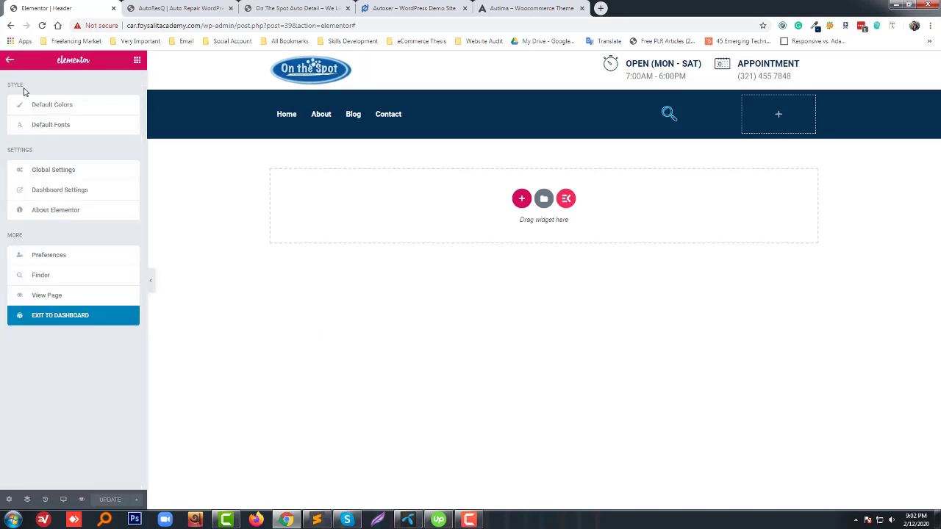
click(66, 318)
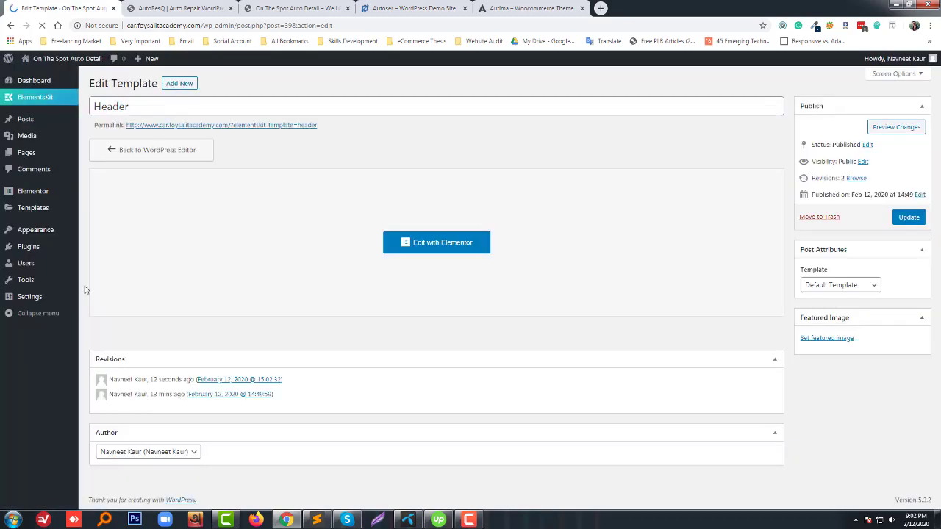
- In ElementsKit's My Templates, give the Header template the type Header and condition Entire Site, activate it and save the settings
mouse_move(42, 139)
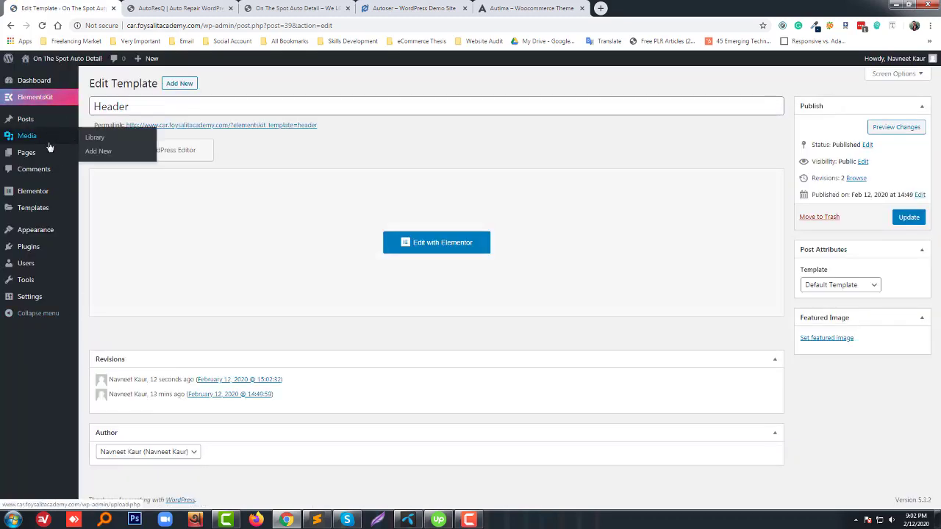
mouse_move(44, 98)
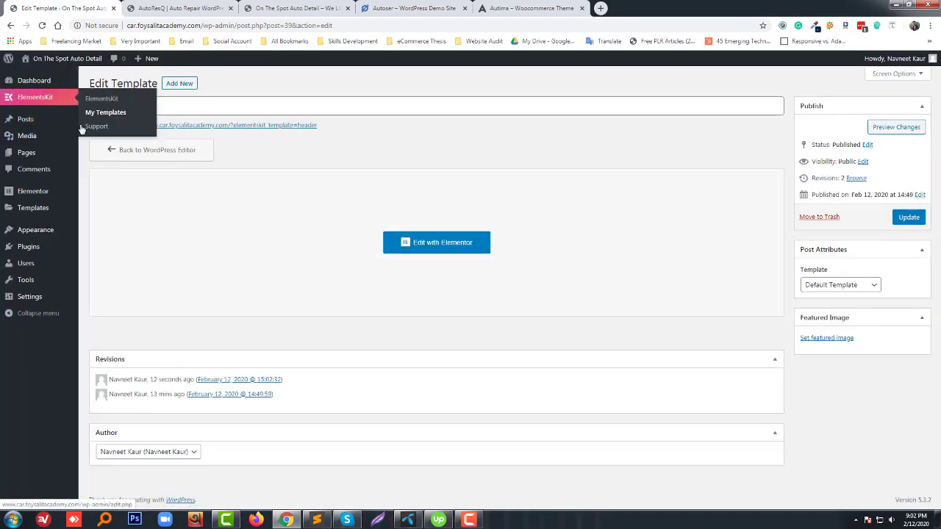
click(129, 94)
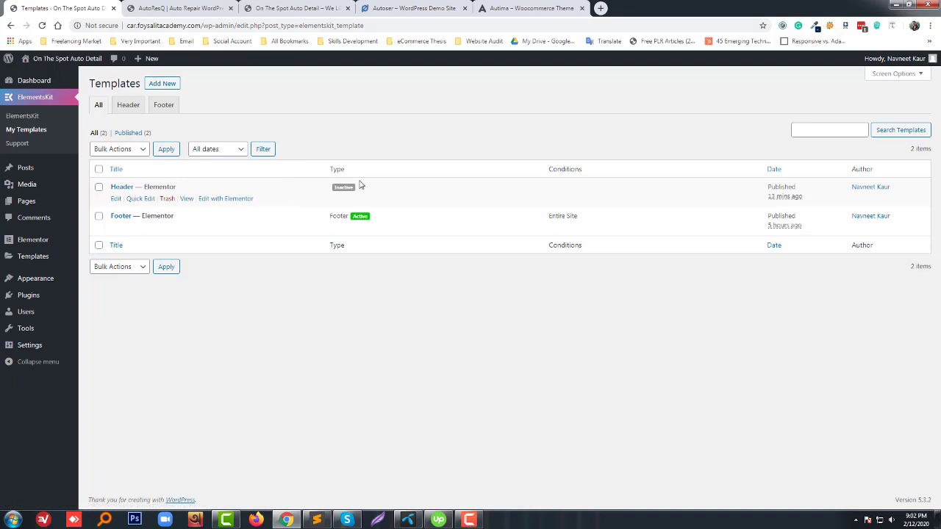
click(116, 199)
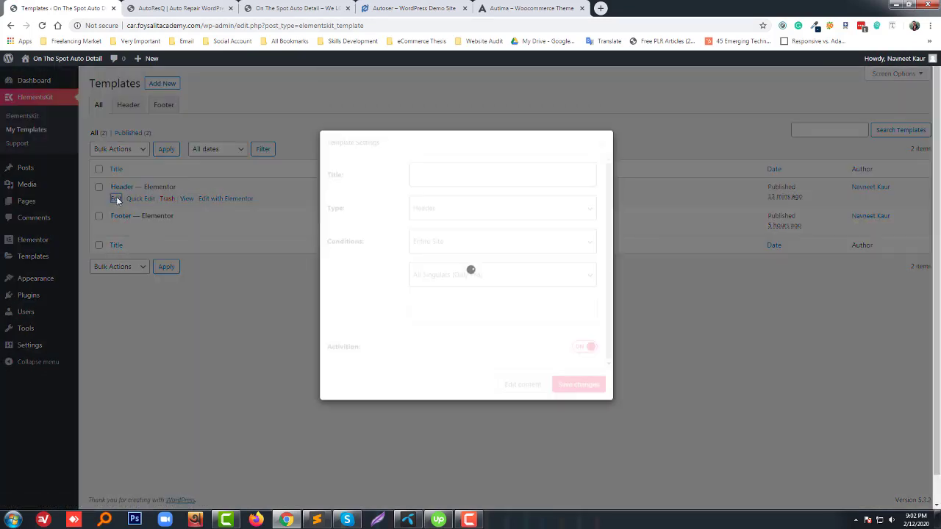
click(537, 245)
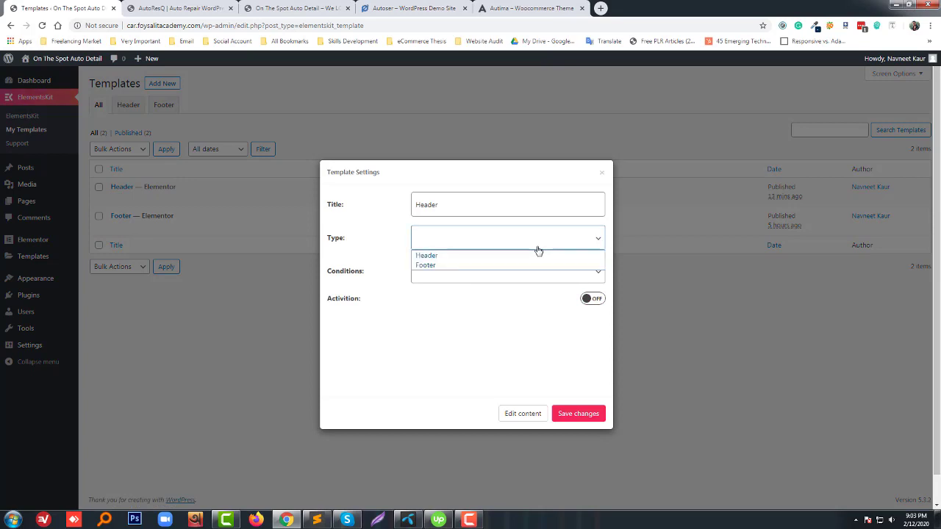
click(471, 255)
click(458, 274)
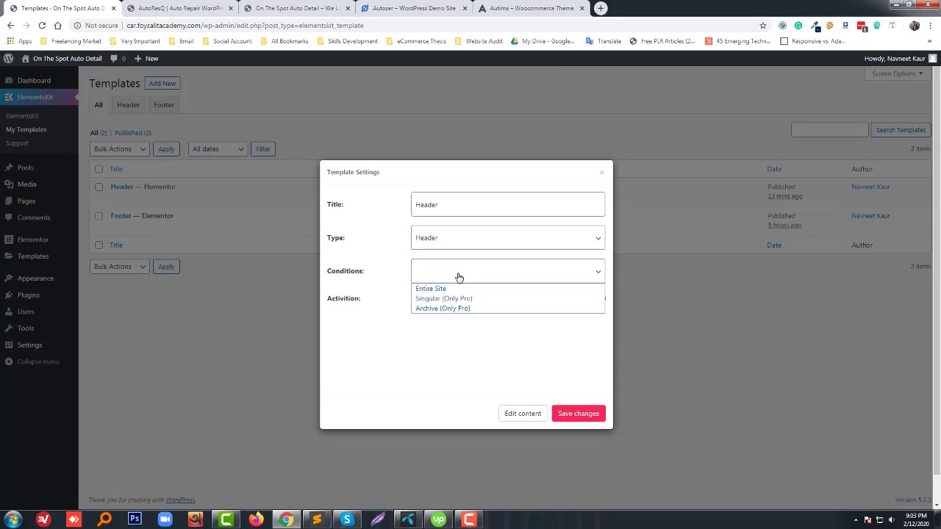
click(440, 289)
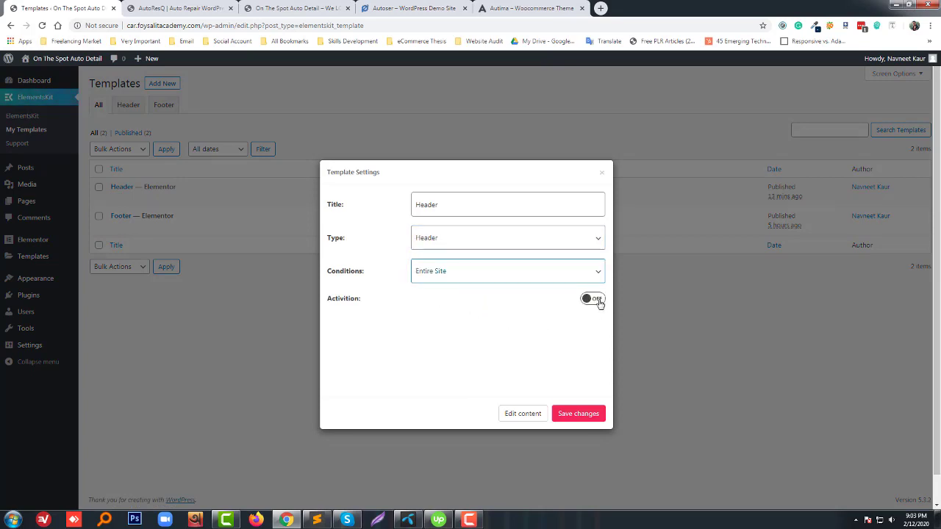
click(597, 300)
click(568, 413)
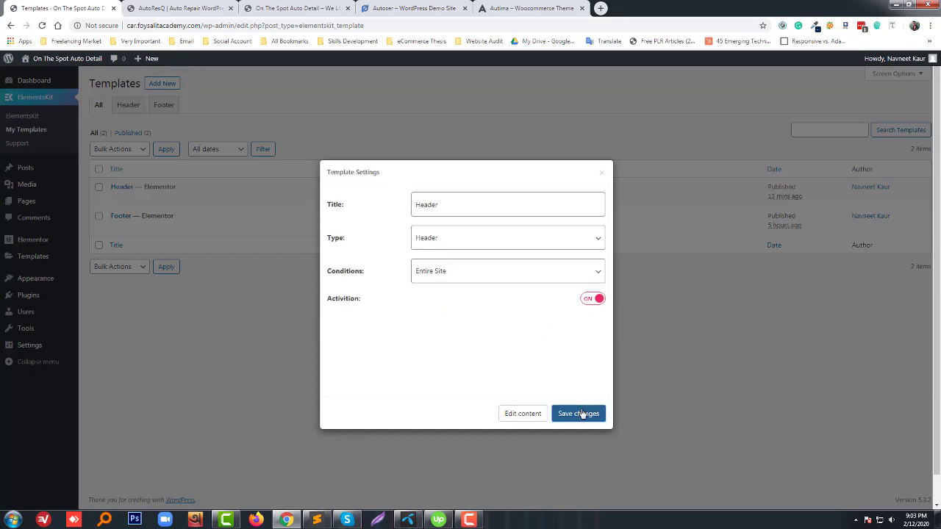
click(578, 413)
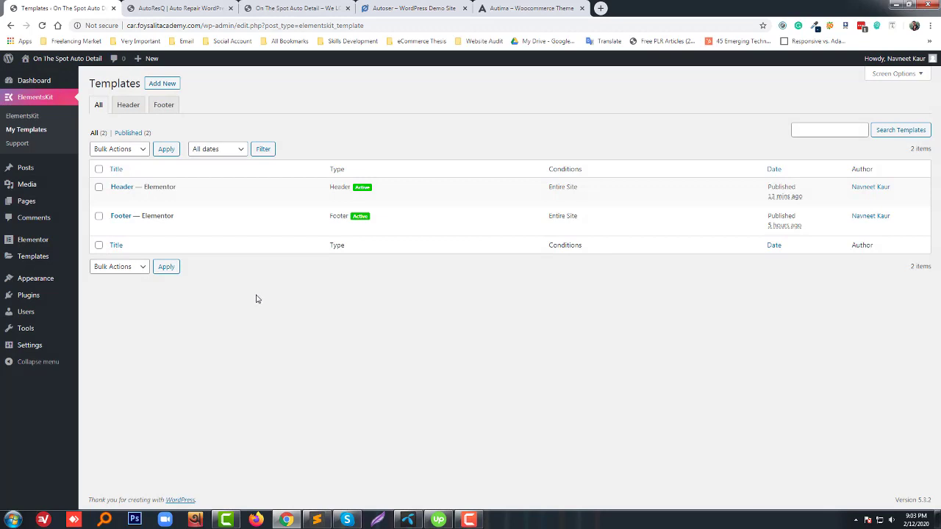
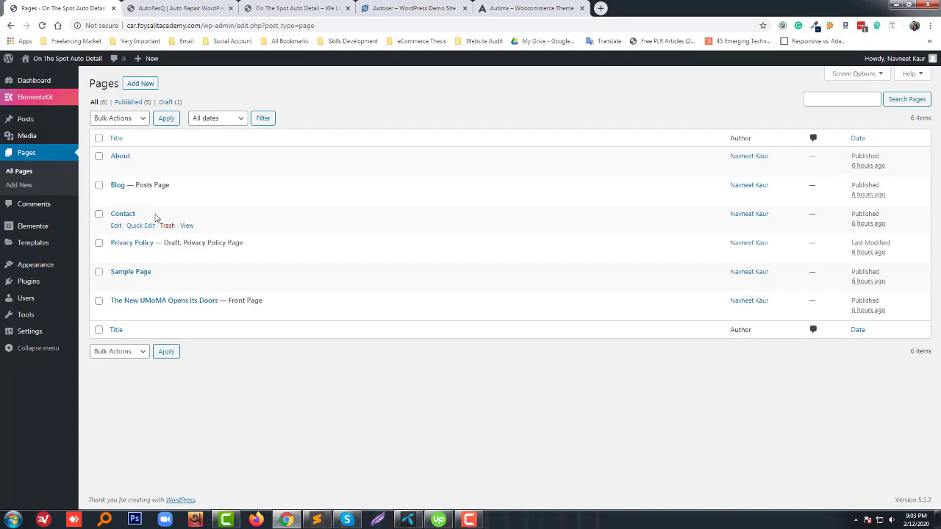
- Create a new page titled "Home" and publish it with public visibility
click(141, 84)
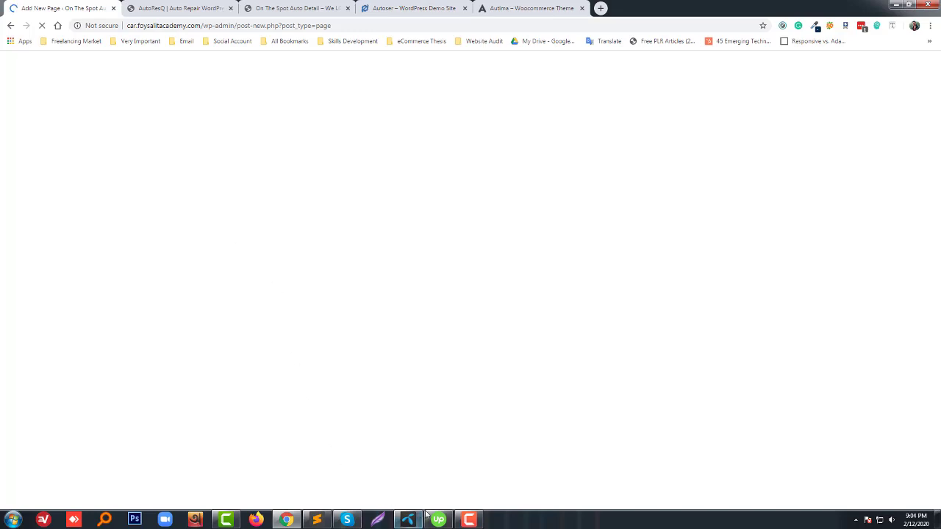
click(467, 519)
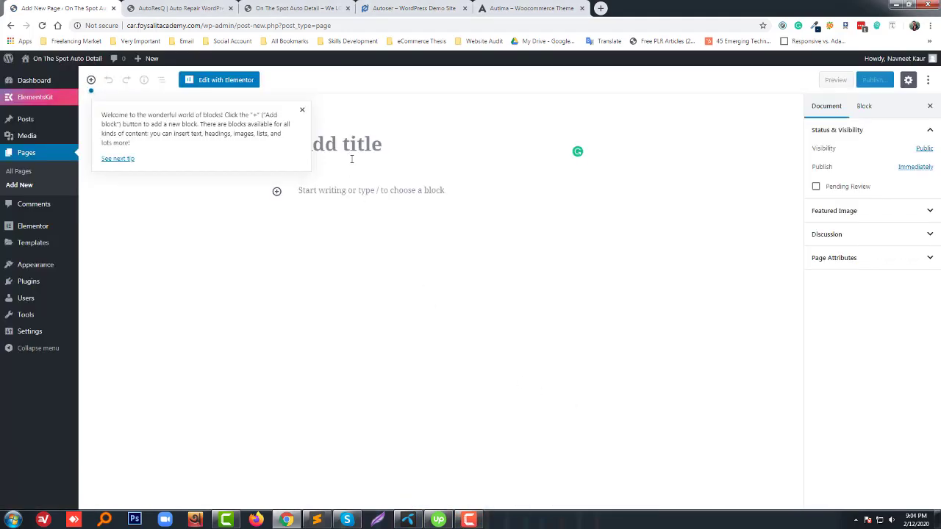
click(353, 152)
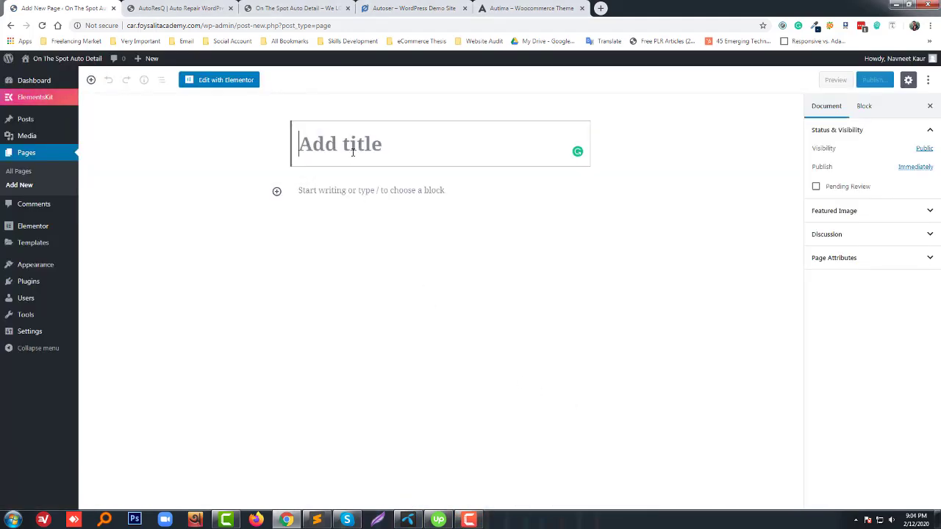
text(Home)
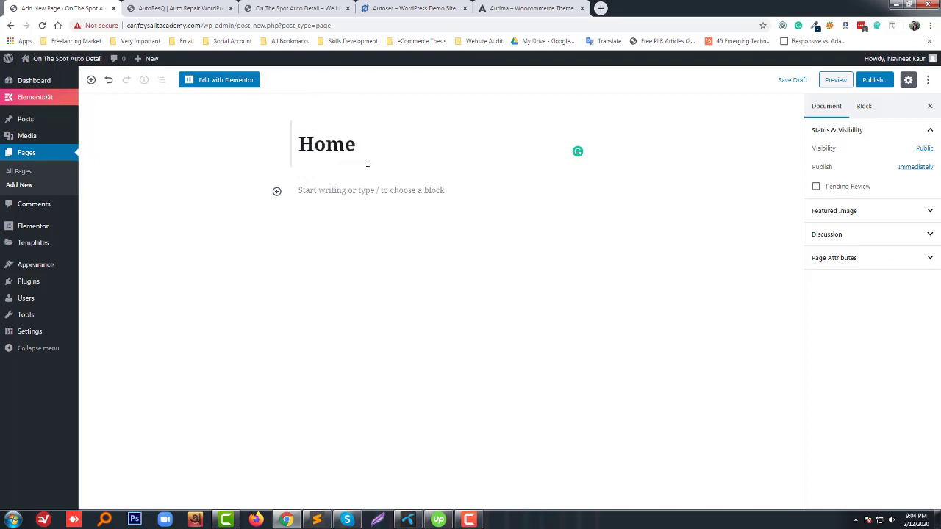
click(869, 83)
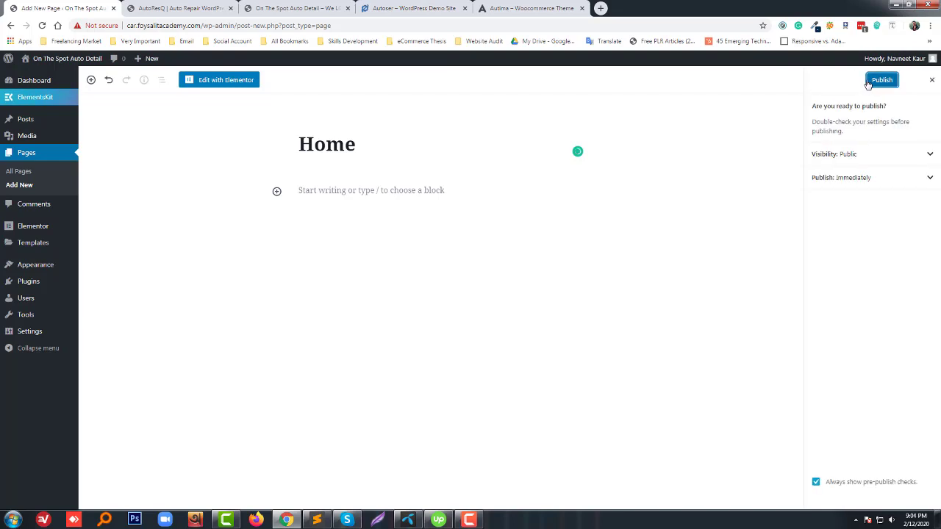
click(884, 80)
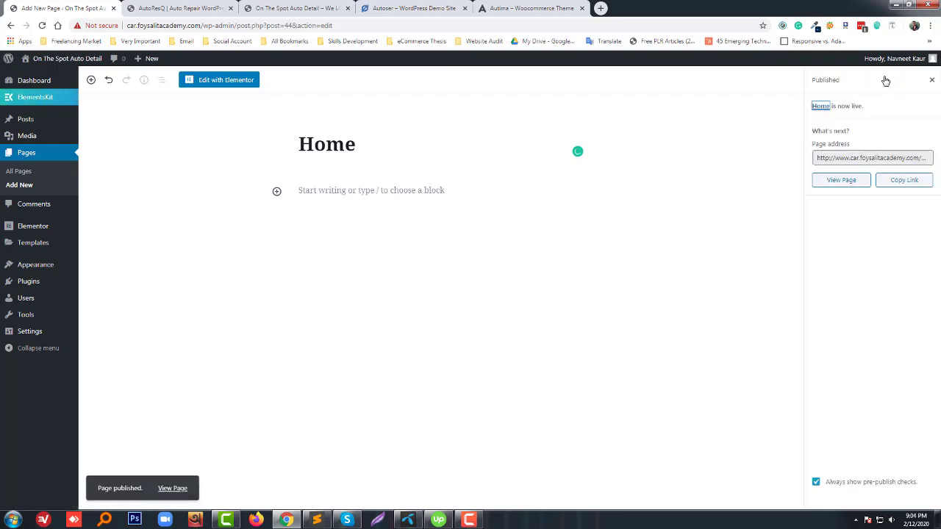
- View the published Home page on the live site to check the header and footer around it
click(846, 180)
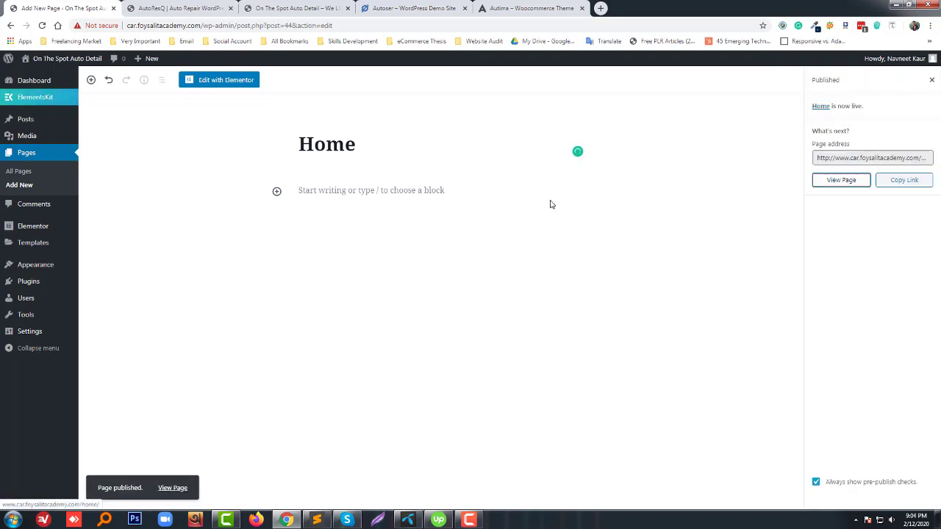
click(182, 7)
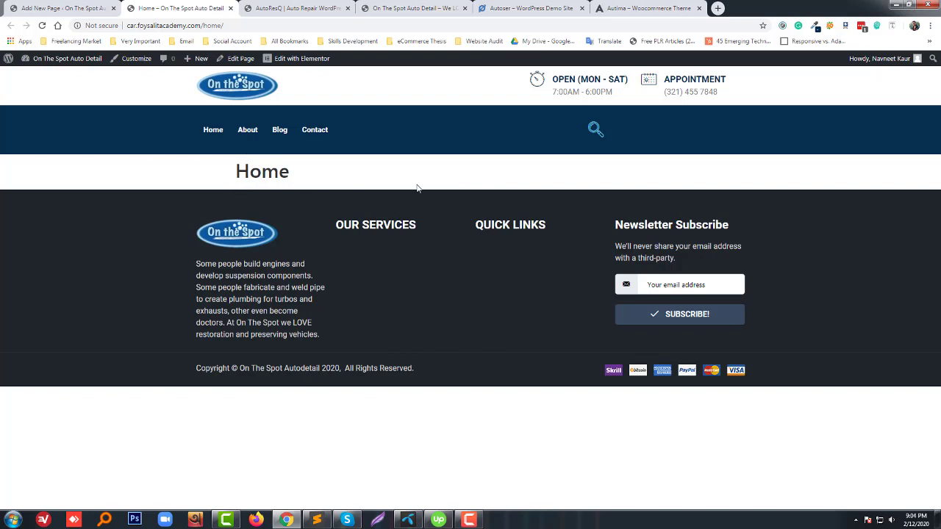
click(70, 8)
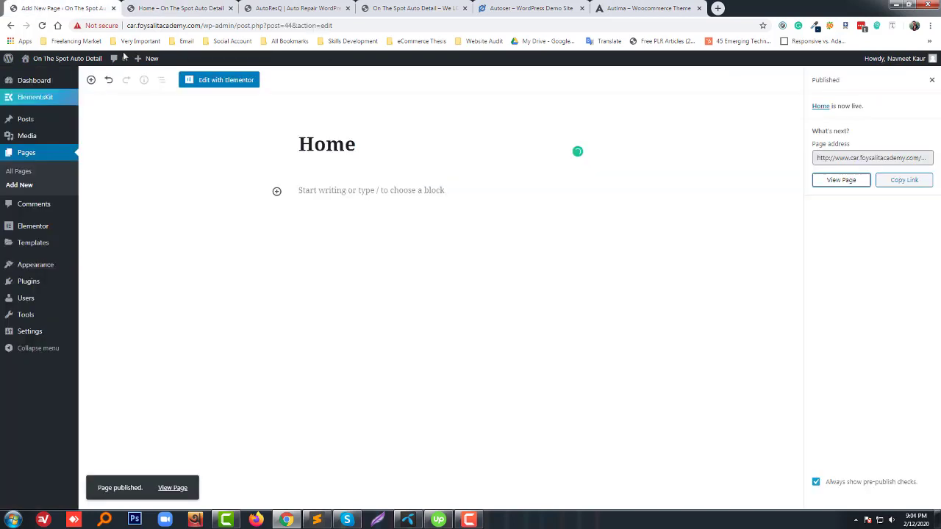
click(170, 8)
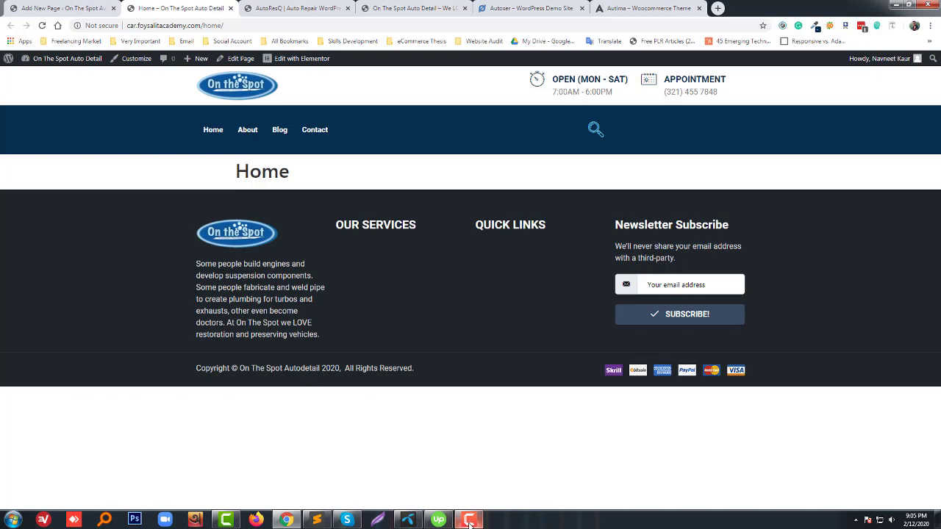
mouse_move(470, 525)
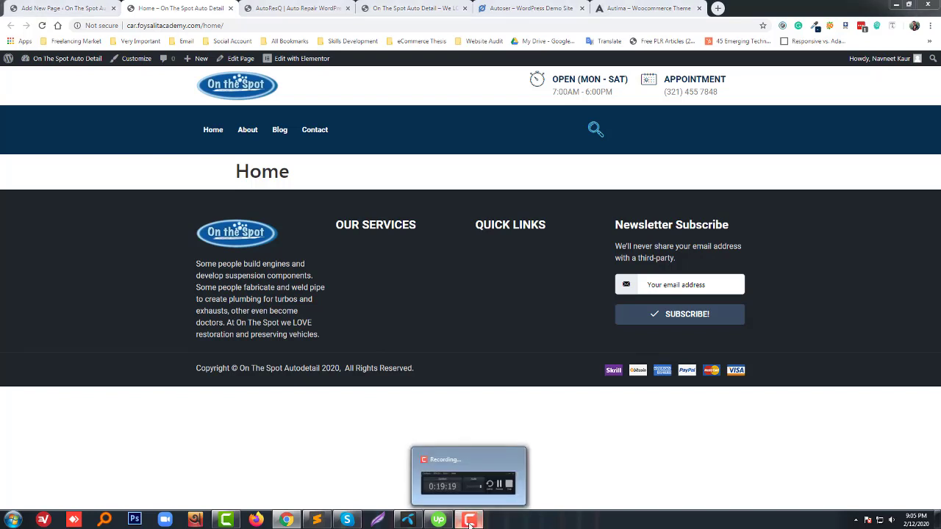